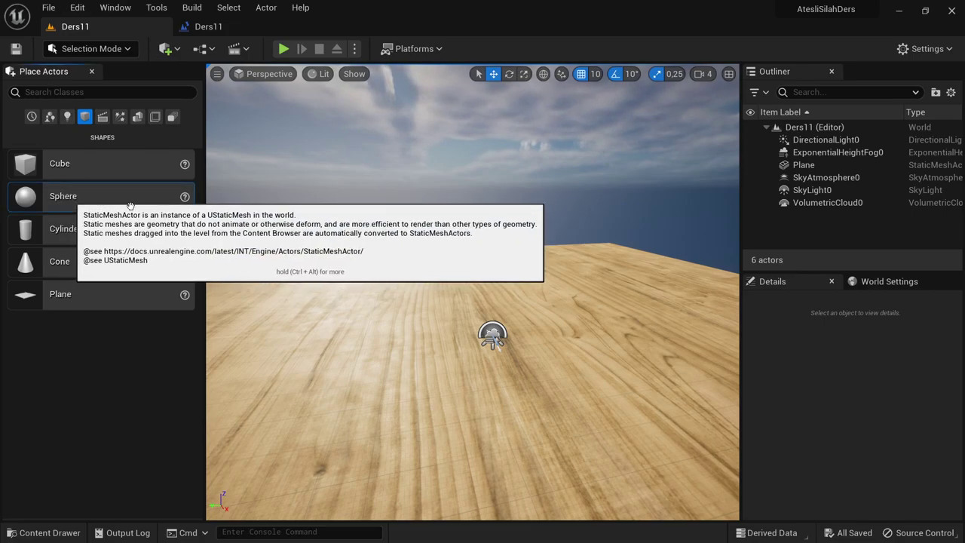
# Drag a Sphere from the Place Actors Shapes list onto the Ders11 level floor.
pyautogui.moveTo(130, 205)
pyautogui.mouseDown()
pyautogui.moveTo(350, 330)
pyautogui.moveTo(342, 257)
pyautogui.mouseUp()
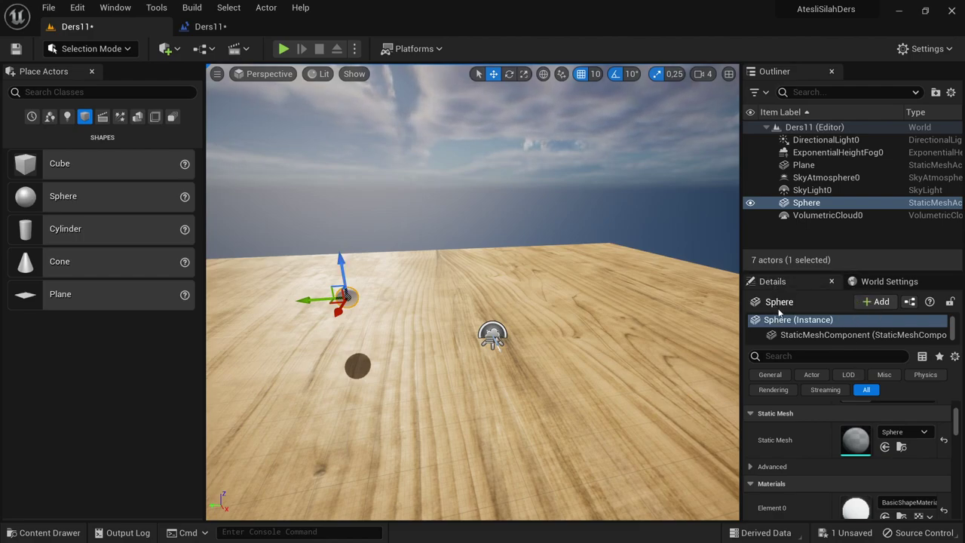
# Convert the sphere into a Blueprint class named BP_Projectile in the Content folder.
pyautogui.click(911, 302)
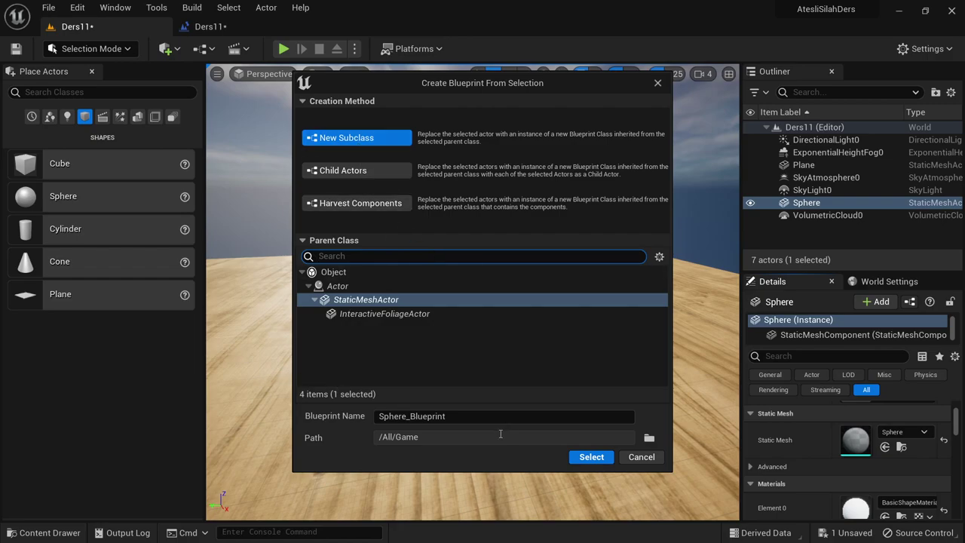
pyautogui.click(373, 417)
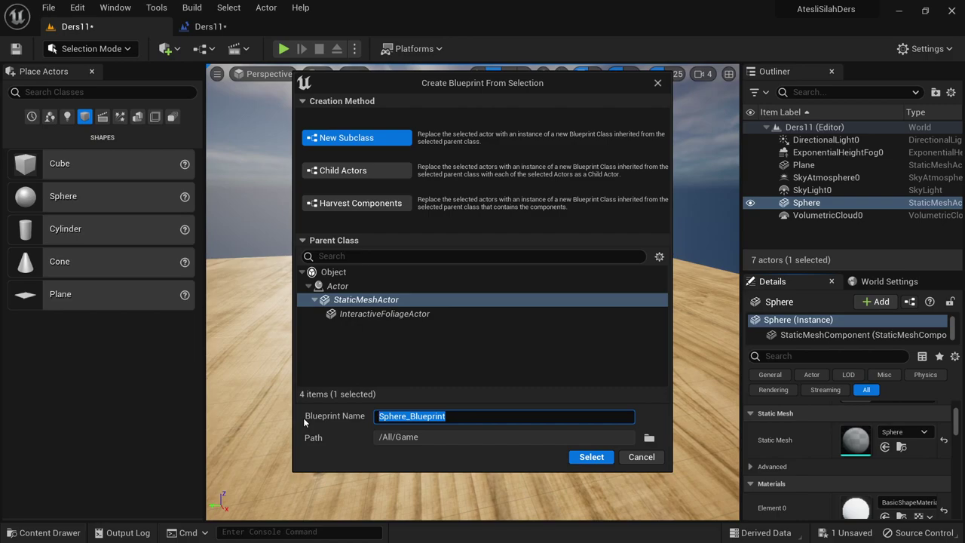
pyautogui.write('BP_')
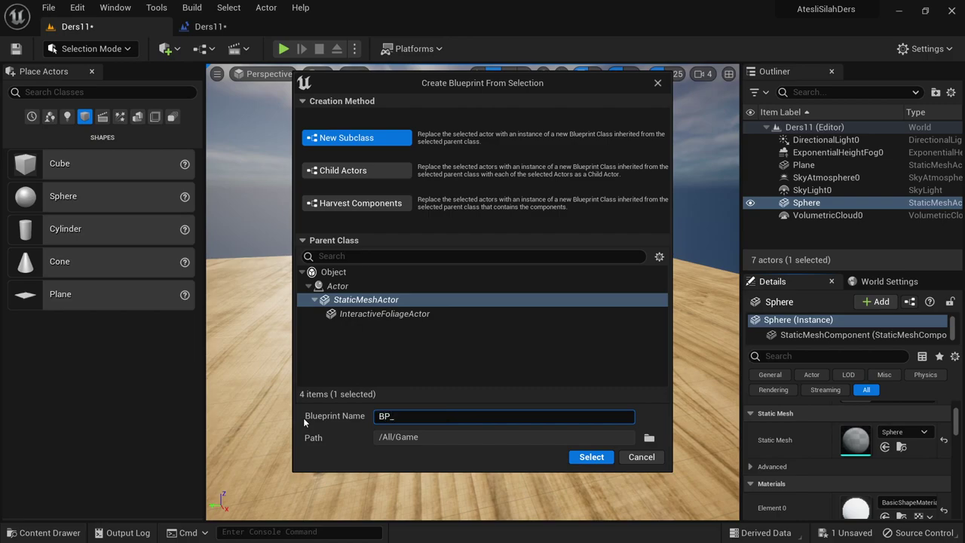
pyautogui.write('Projecti')
pyautogui.write('le')
pyautogui.click(652, 440)
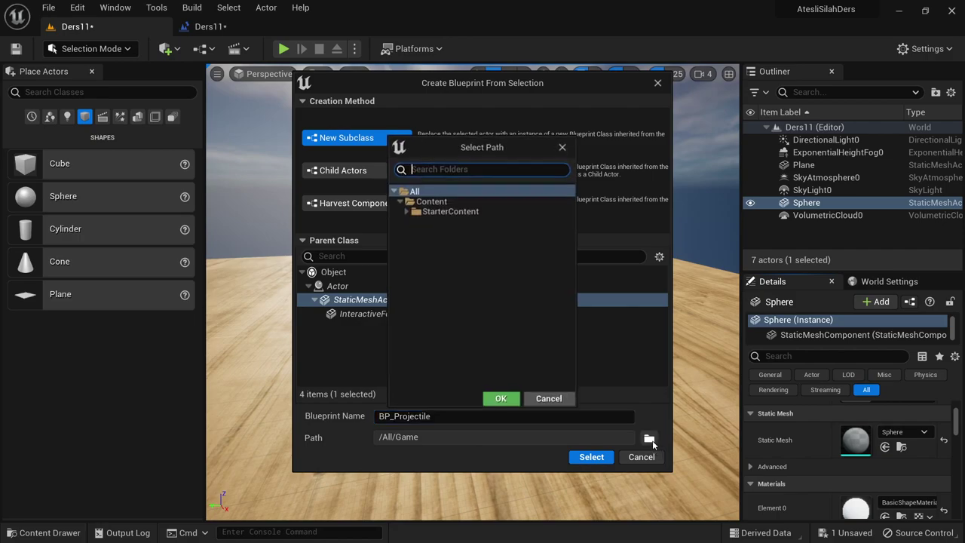
pyautogui.click(431, 201)
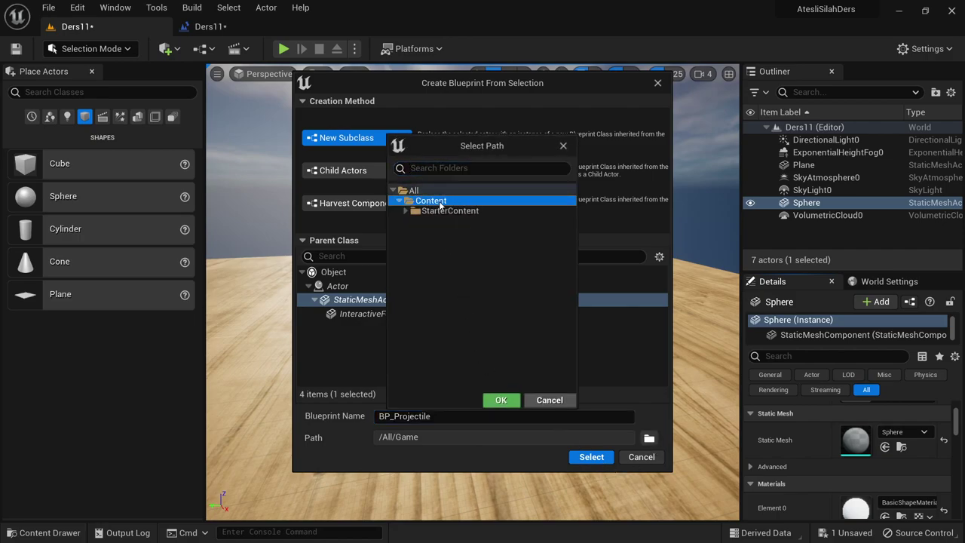
pyautogui.click(501, 401)
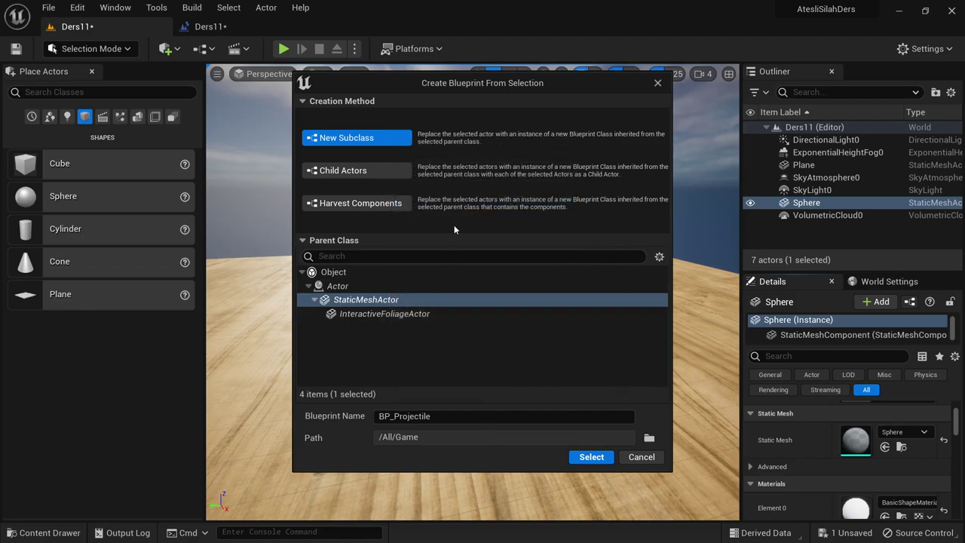
pyautogui.click(578, 457)
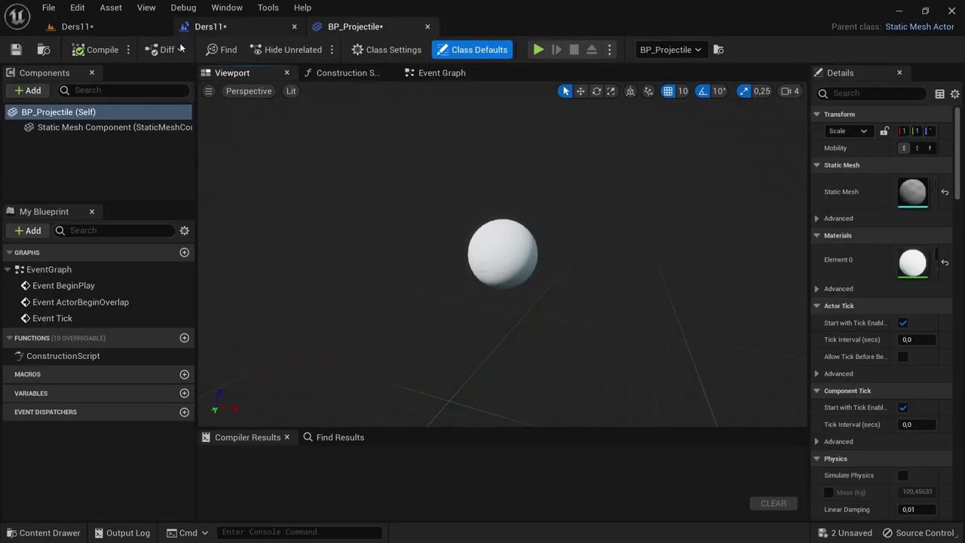
# Save BP_Projectile with Ctrl+S, close its editor, and return to the Ders11 level.
pyautogui.moveTo(476, 218); pyautogui.dragTo(528, 215)
pyautogui.hotkey('ctrl', 's')
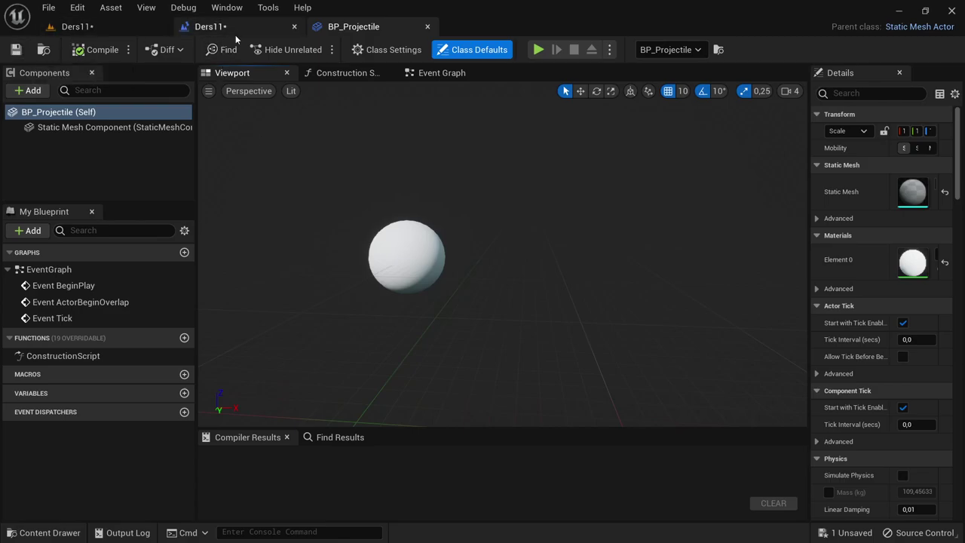
pyautogui.click(215, 26)
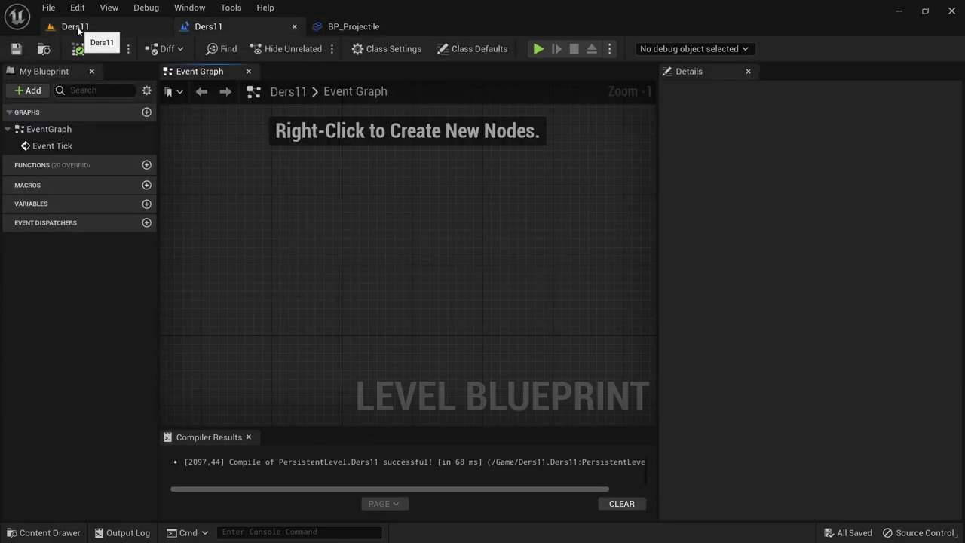
pyautogui.click(354, 26)
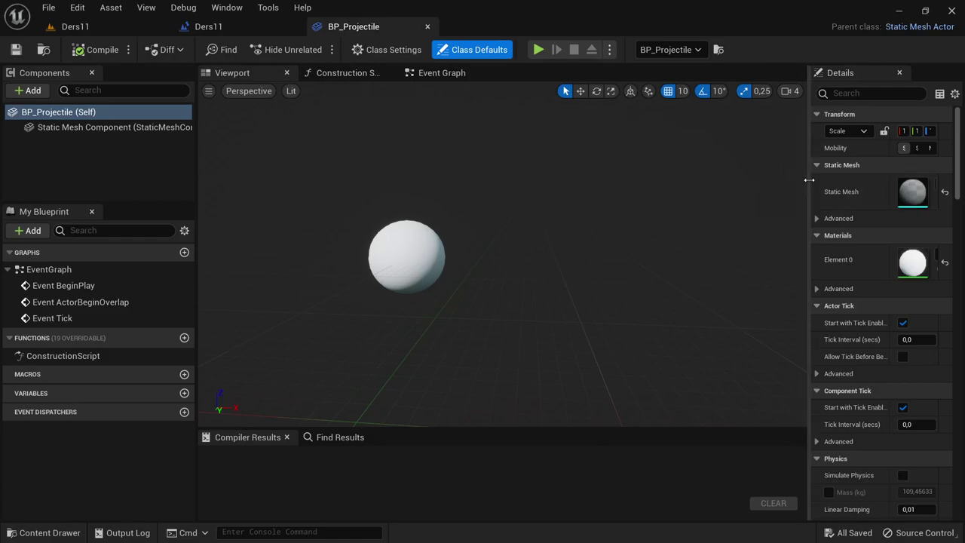
pyautogui.moveTo(810, 181); pyautogui.dragTo(717, 183)
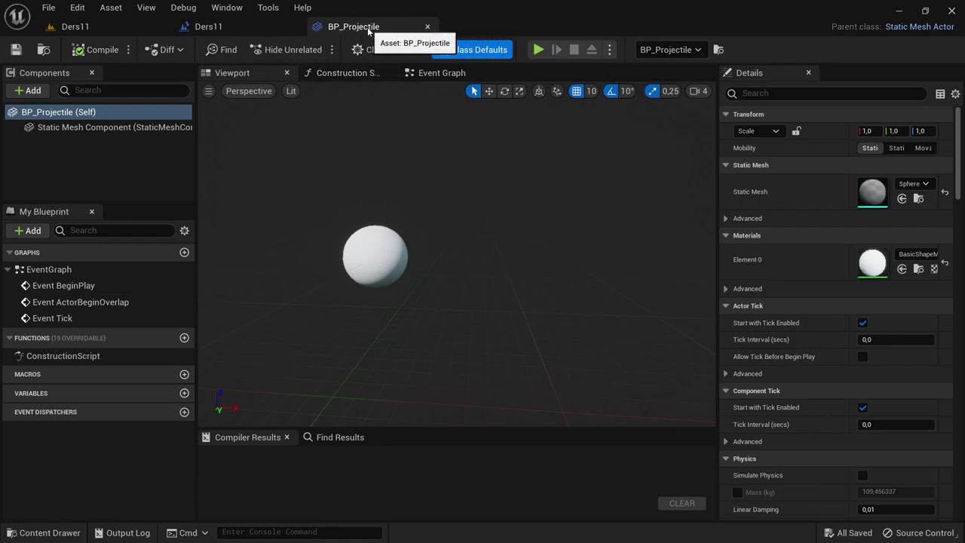
pyautogui.click(429, 28)
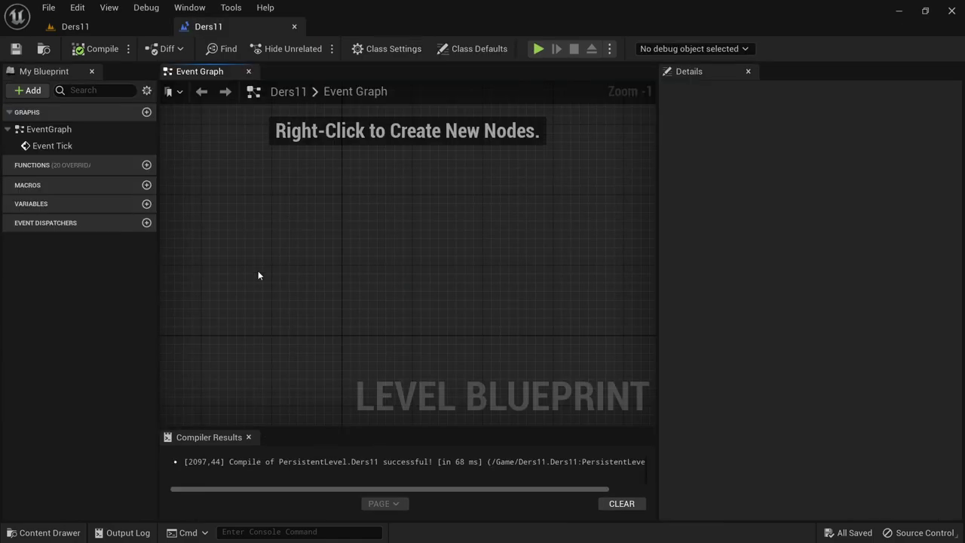
pyautogui.click(75, 26)
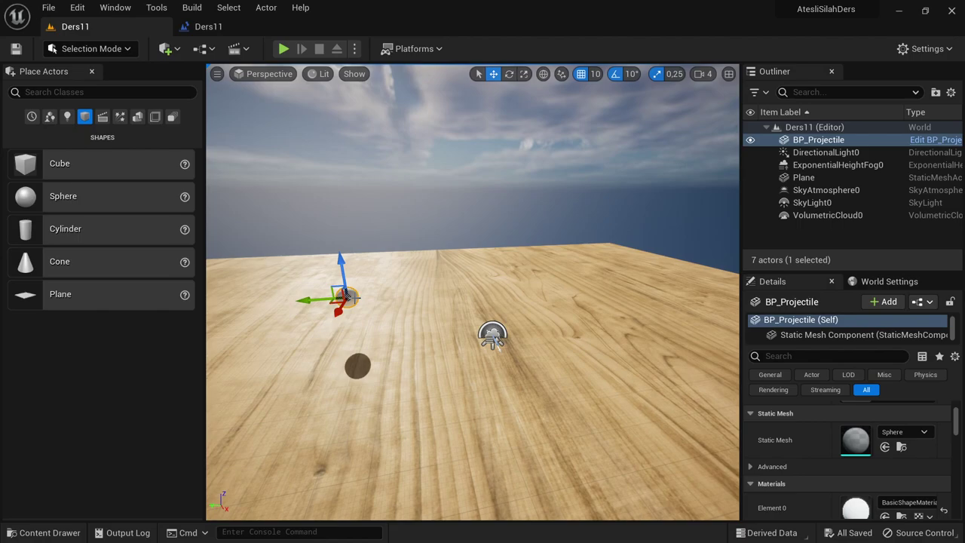
# Replace the actor with a BP_Projectile instance from the Content Drawer, save, and open the Level Blueprint.
pyautogui.press('Delete')
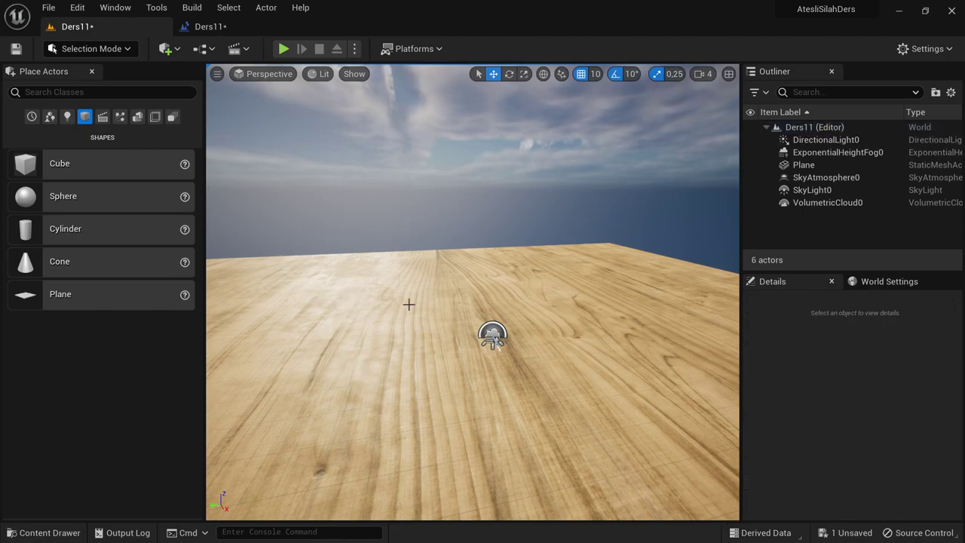
pyautogui.hotkey('ctrl', 'space')
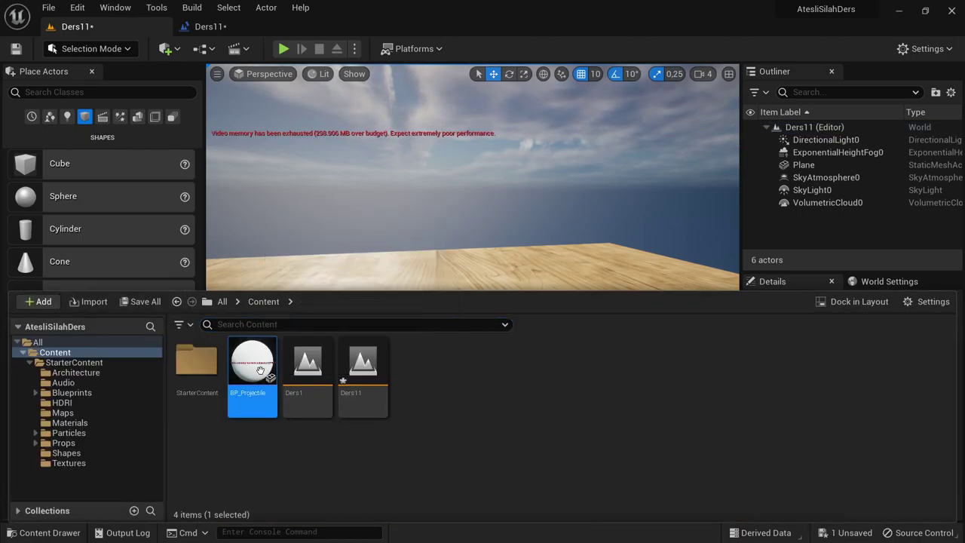
pyautogui.moveTo(260, 370)
pyautogui.mouseDown()
pyautogui.moveTo(368, 318)
pyautogui.moveTo(352, 231)
pyautogui.mouseUp()
pyautogui.hotkey('ctrl', 's')
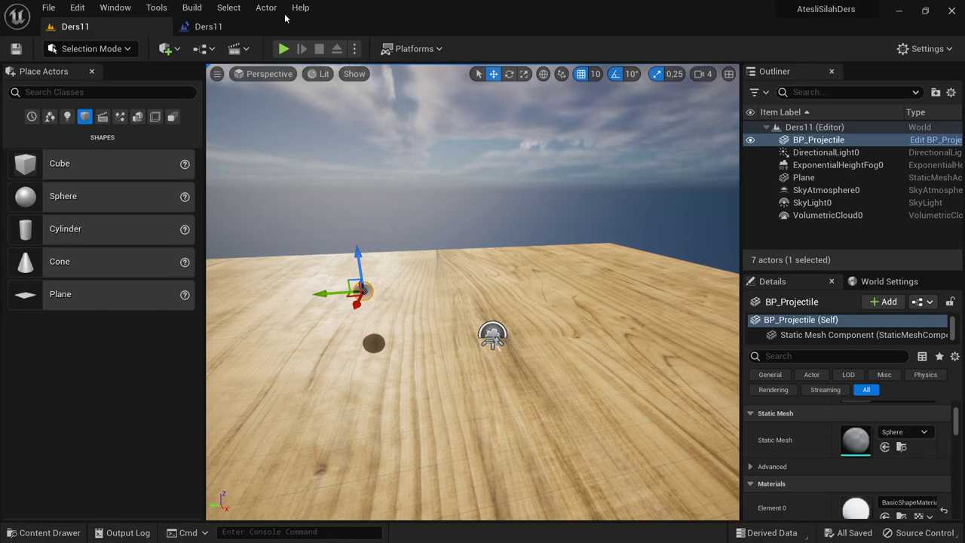
pyautogui.click(234, 21)
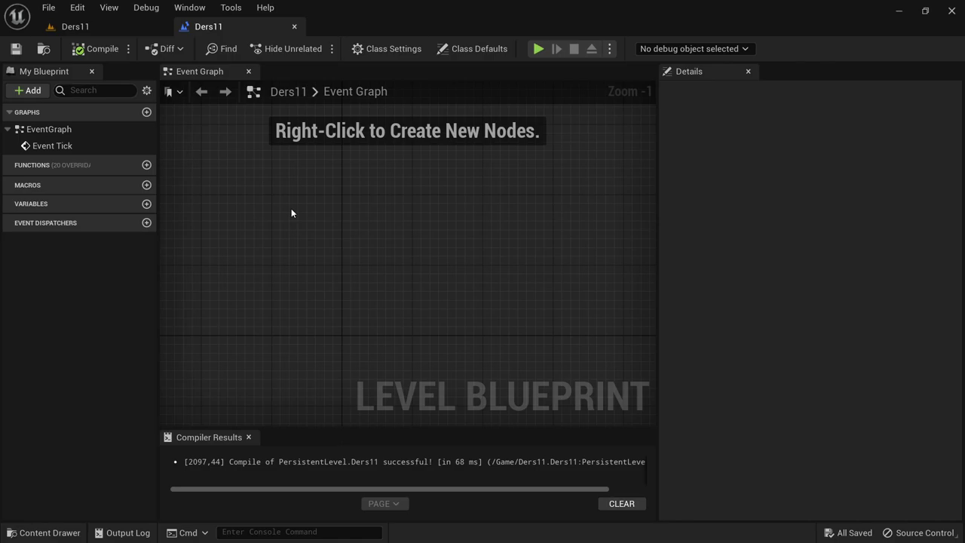
# Add a Keyboard Space Bar event node to the Level Blueprint and compile.
pyautogui.click(43, 532)
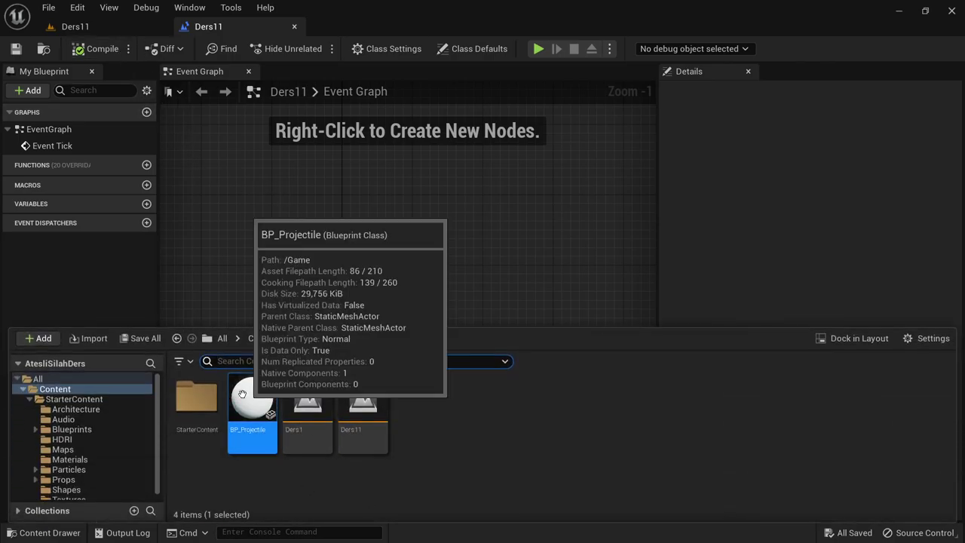
pyautogui.hotkey('ctrl', 'space')
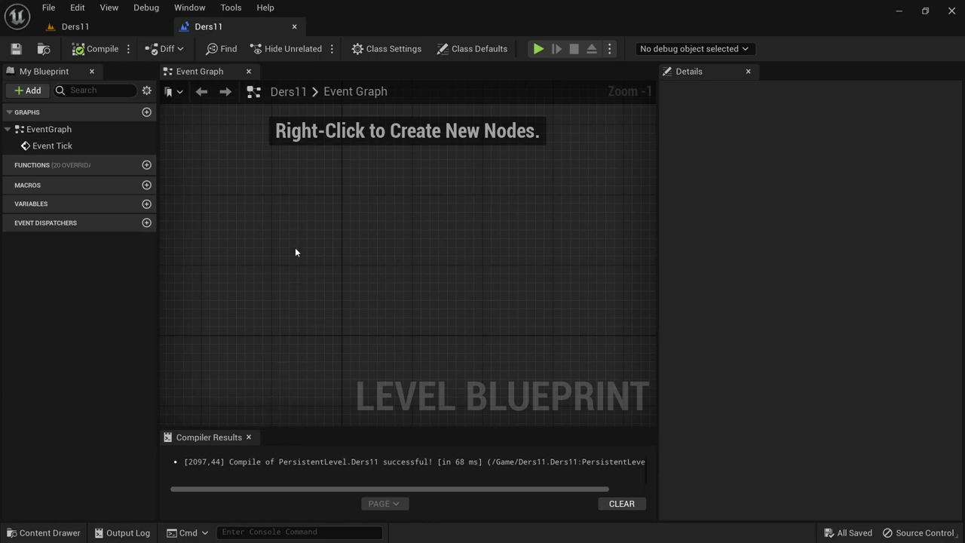
pyautogui.rightClick(304, 227)
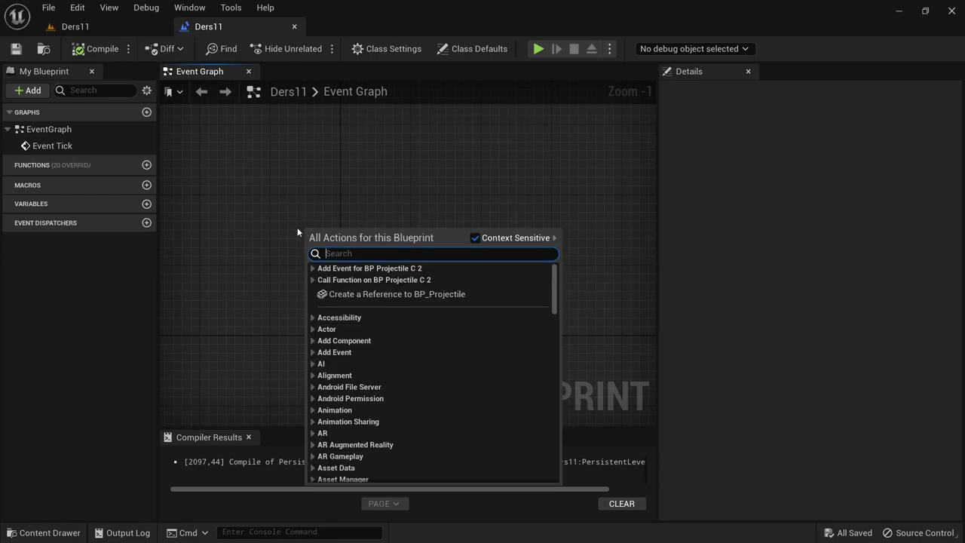
pyautogui.write('key')
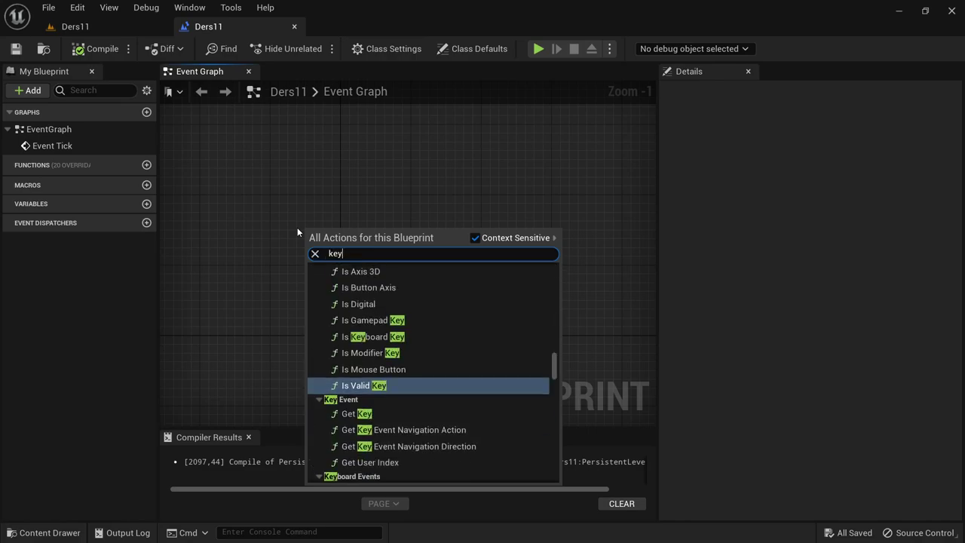
pyautogui.write('board ')
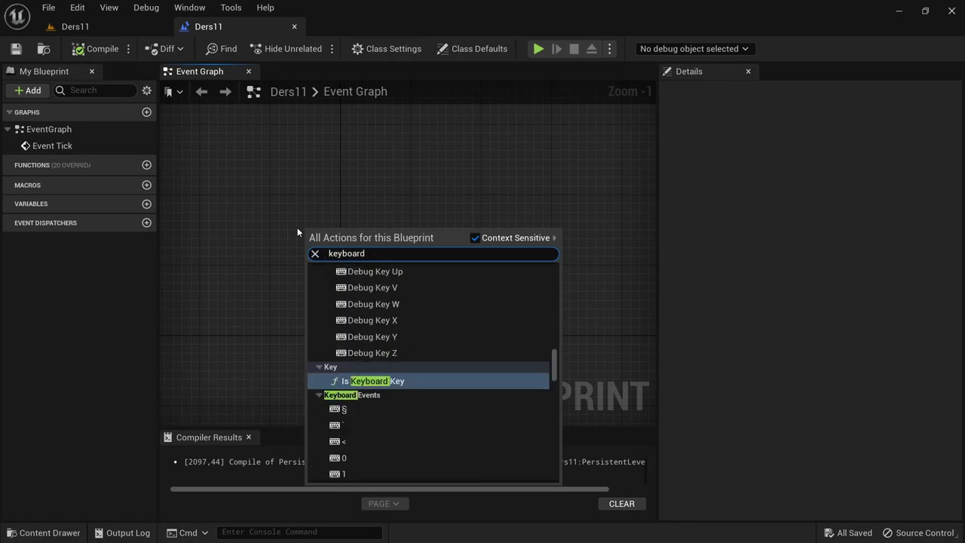
pyautogui.write('space')
pyautogui.press('Return')
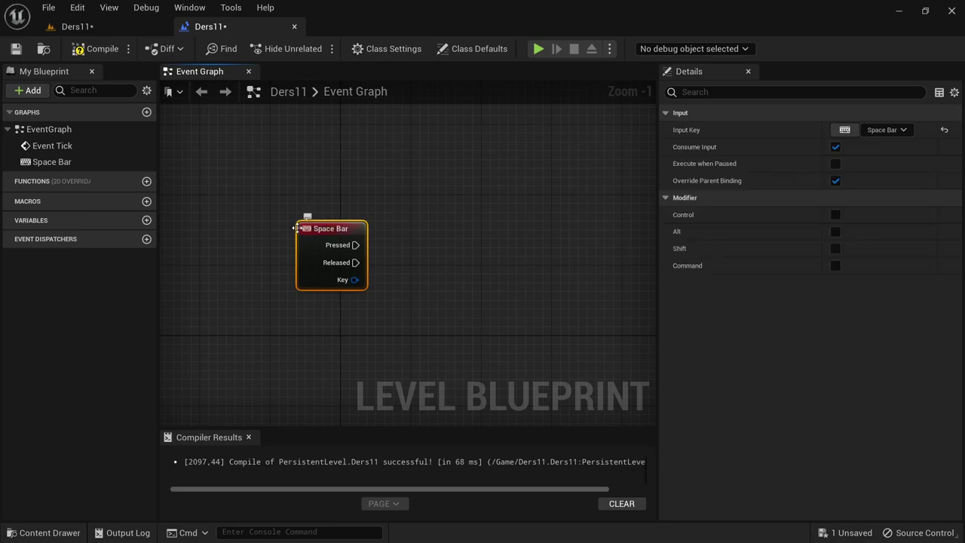
pyautogui.scroll(1, 296, 228)
pyautogui.moveTo(296, 228); pyautogui.dragTo(264, 208)
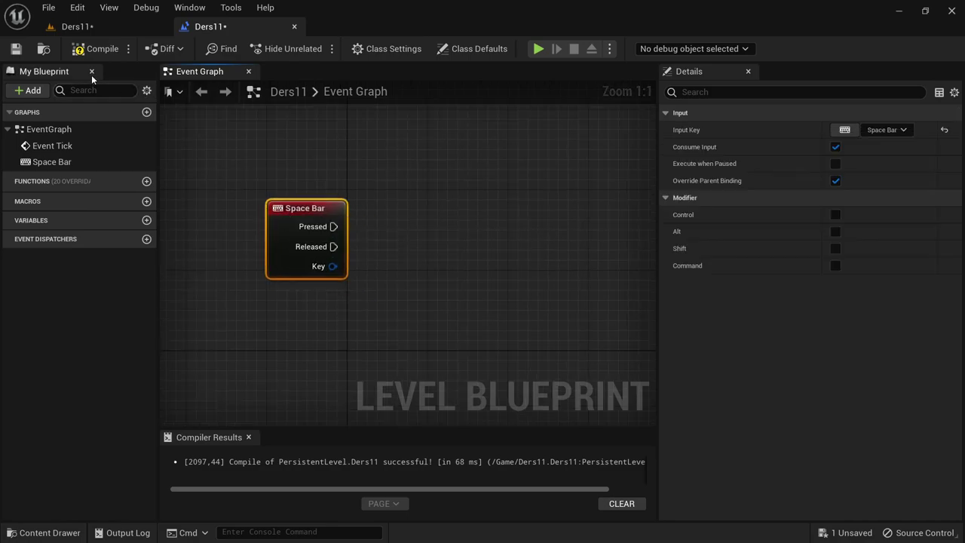
pyautogui.click(89, 49)
pyautogui.moveTo(424, 249); pyautogui.dragTo(345, 234, button='right')
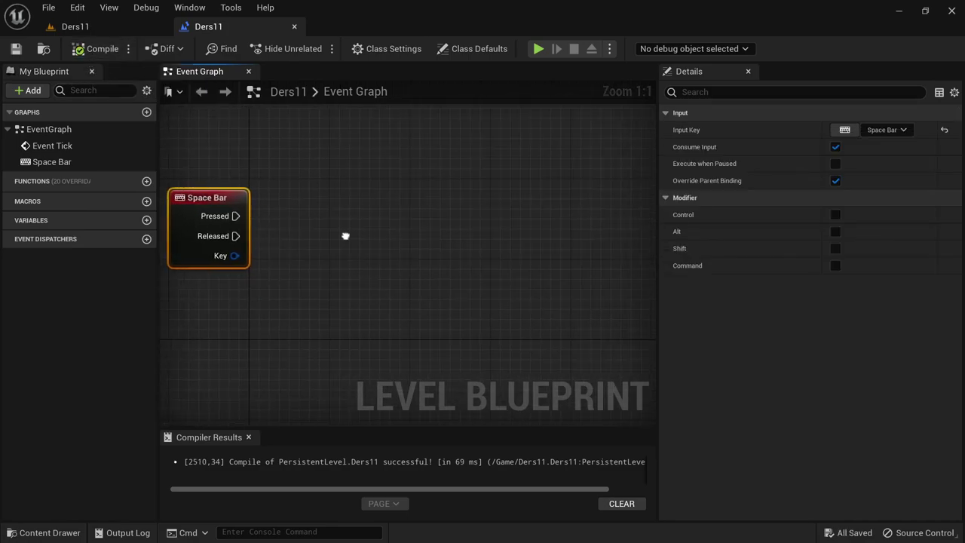
pyautogui.click(391, 211)
# Search the node list for Spawn Actor from Class.
pyautogui.rightClick(386, 214)
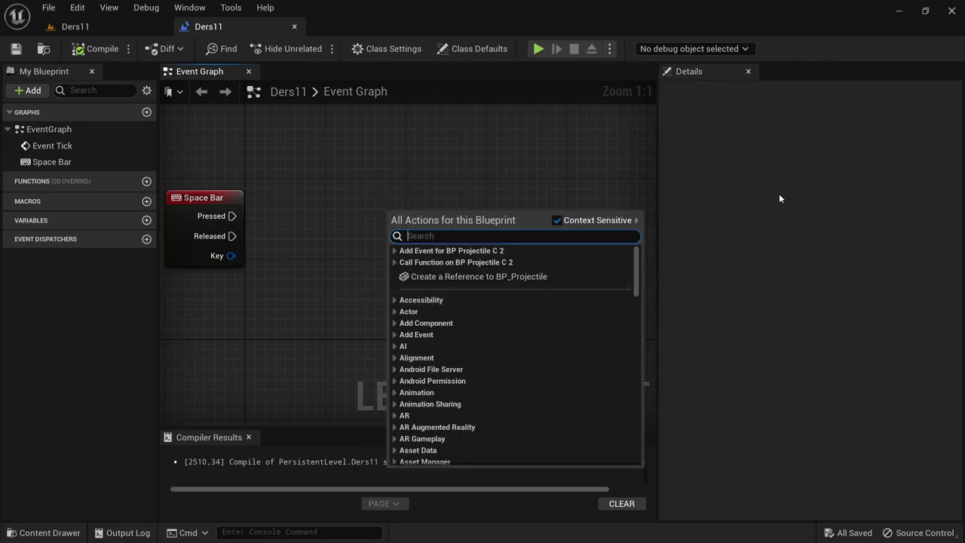
pyautogui.write('spawn')
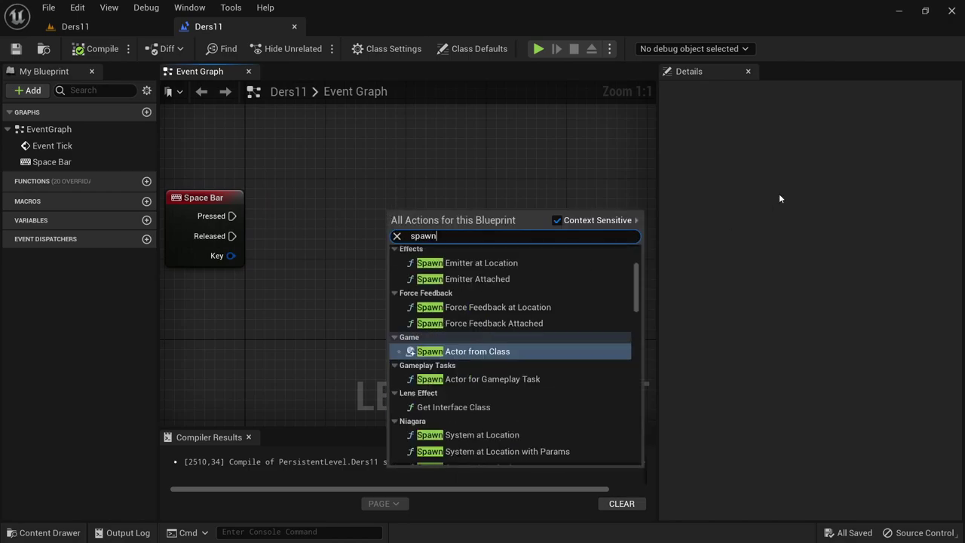
pyautogui.write(' actor')
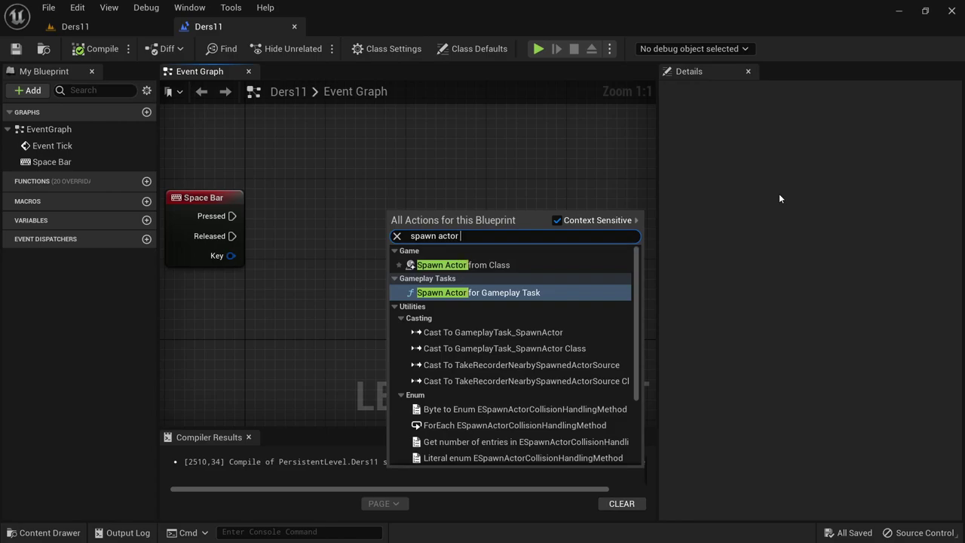
pyautogui.write(' fromm')
pyautogui.press('BackSpace')
pyautogui.write('c')
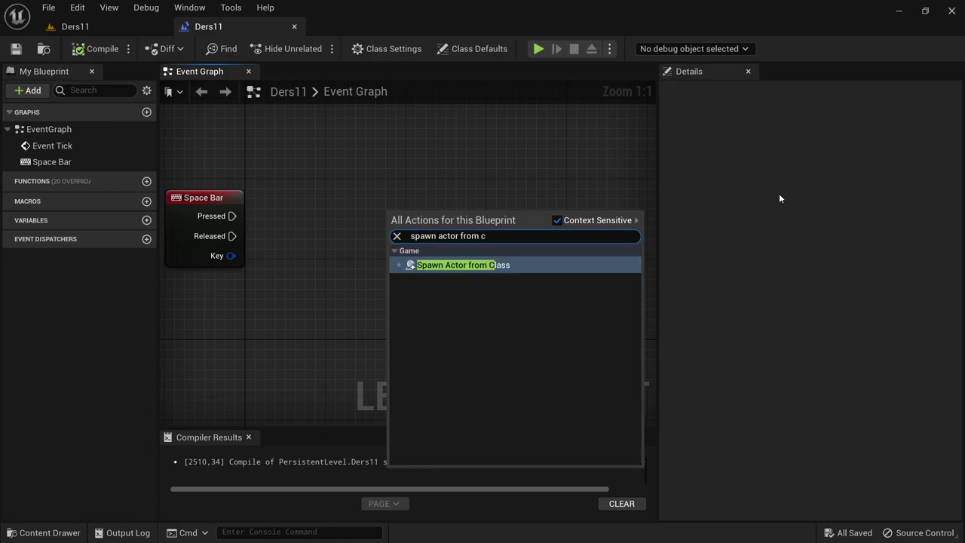
pyautogui.write('lass')
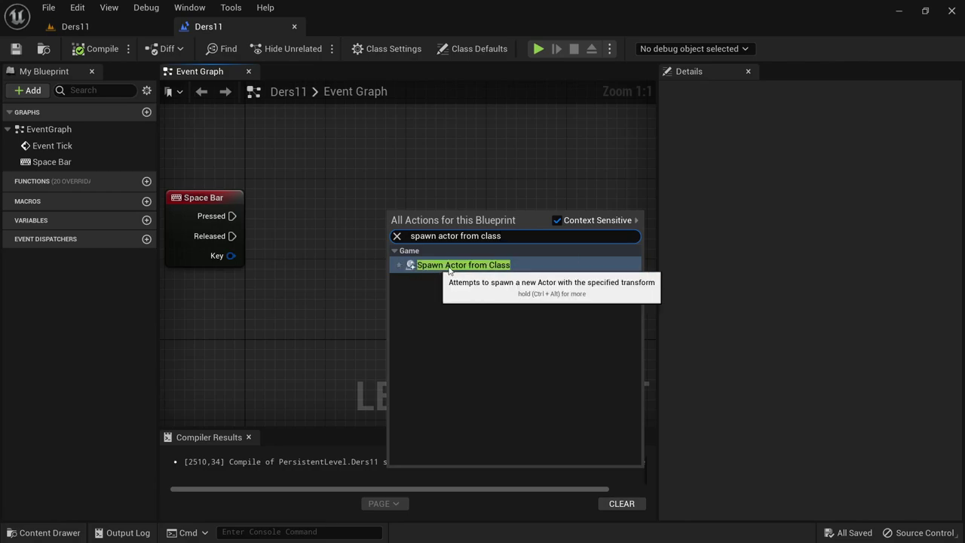
# Add the SpawnActor node and split its Spawn Transform into location, rotation and scale pins.
pyautogui.click(480, 265)
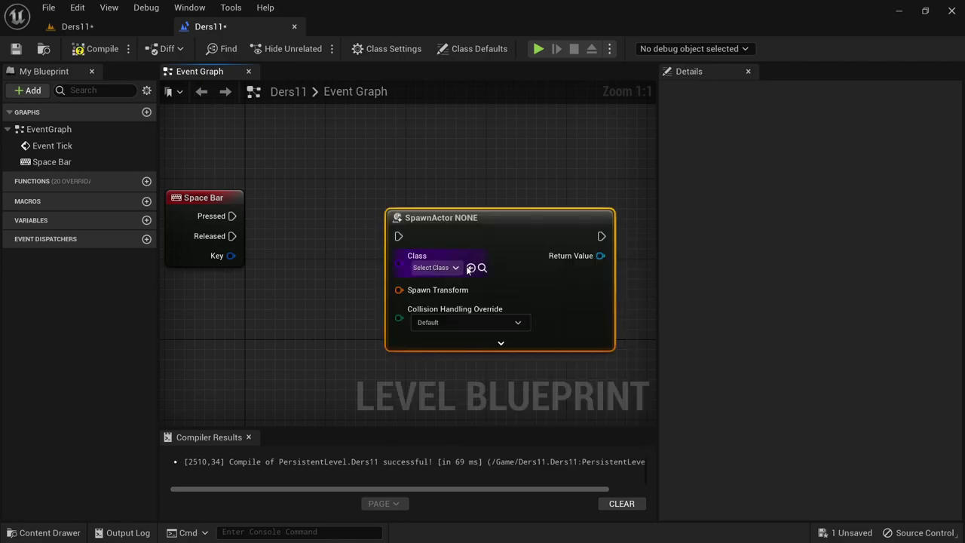
pyautogui.moveTo(450, 218); pyautogui.dragTo(440, 197)
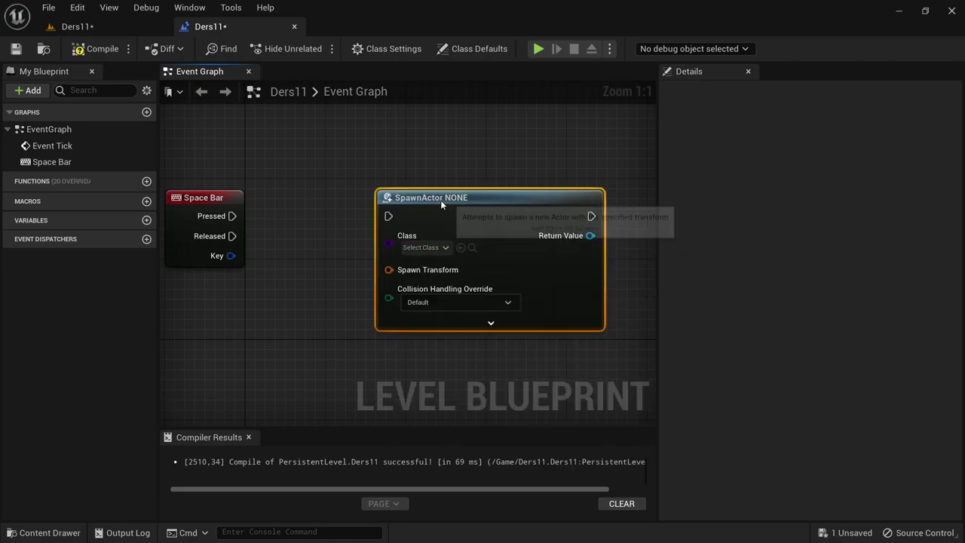
pyautogui.rightClick(413, 270)
pyautogui.moveTo(400, 269); pyautogui.dragTo(399, 269, button='right')
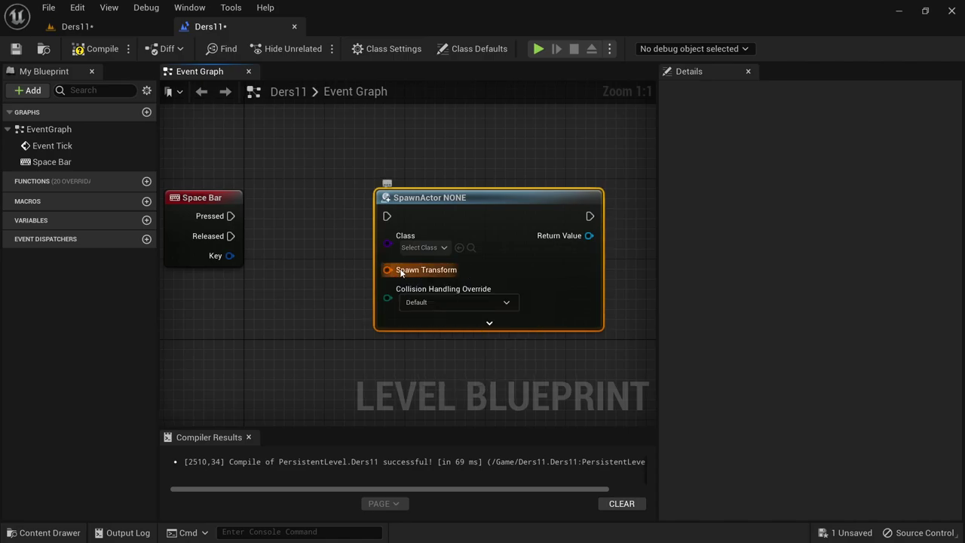
pyautogui.click(420, 308)
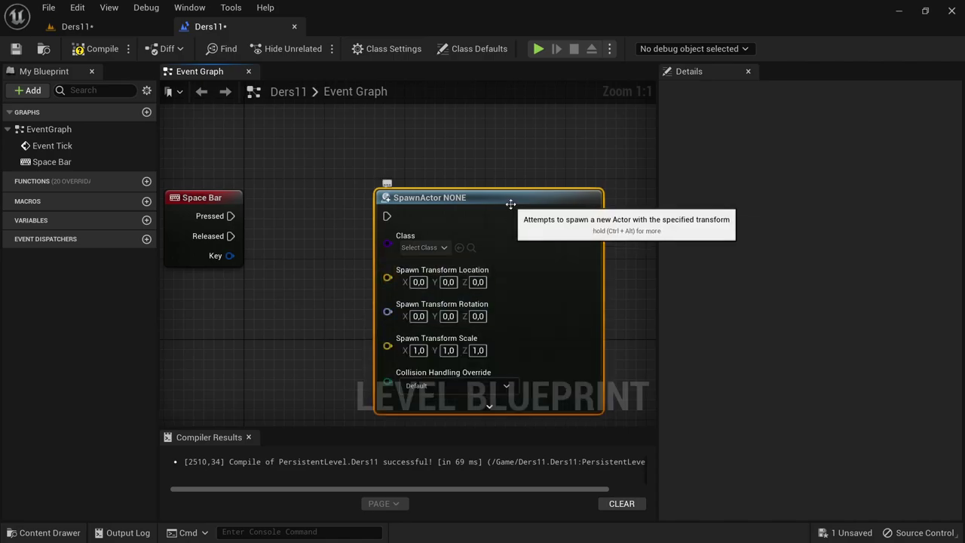
# Set the SpawnActor Class to BP_Projectile.
pyautogui.moveTo(510, 204); pyautogui.dragTo(510, 174)
pyautogui.scroll(-2, 510, 172)
pyautogui.scroll(2, 435, 222)
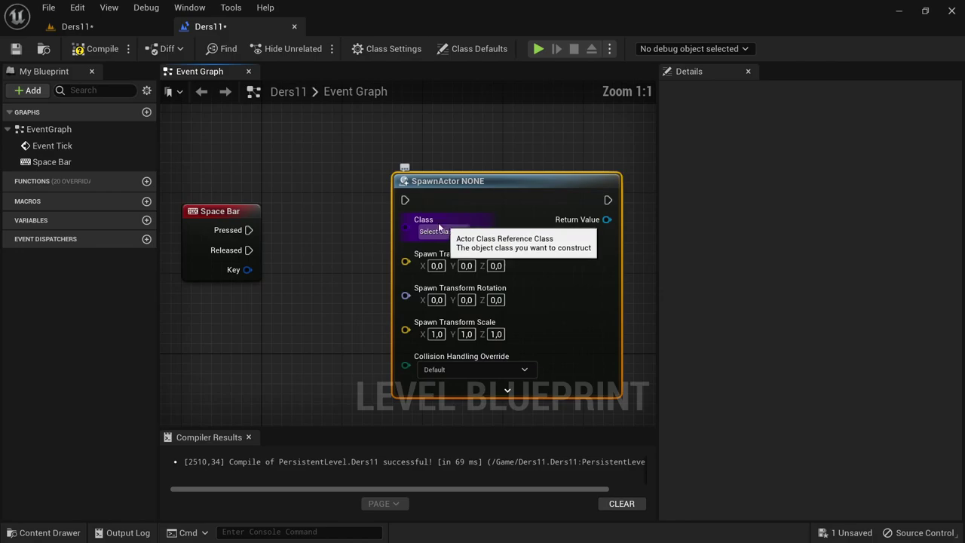
pyautogui.click(445, 232)
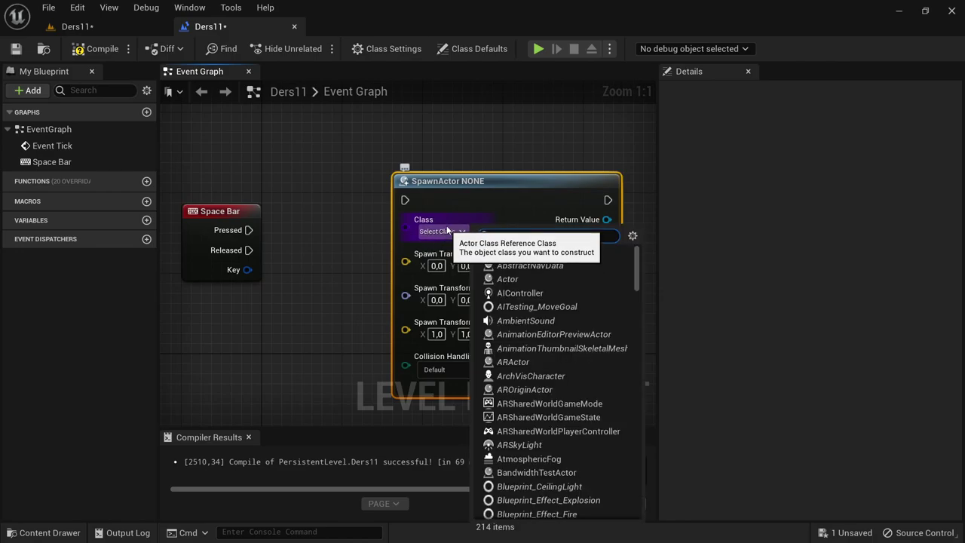
pyautogui.write('bp')
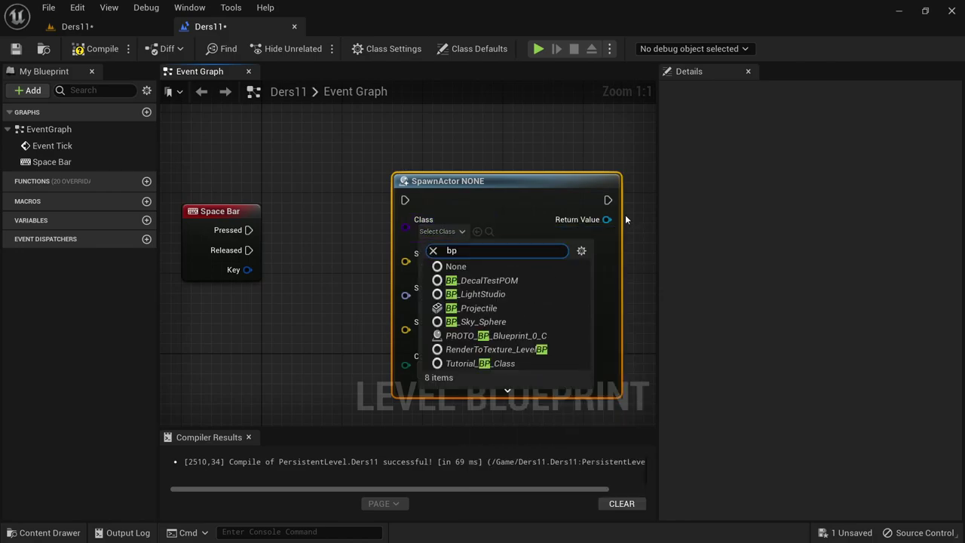
pyautogui.write('_proj')
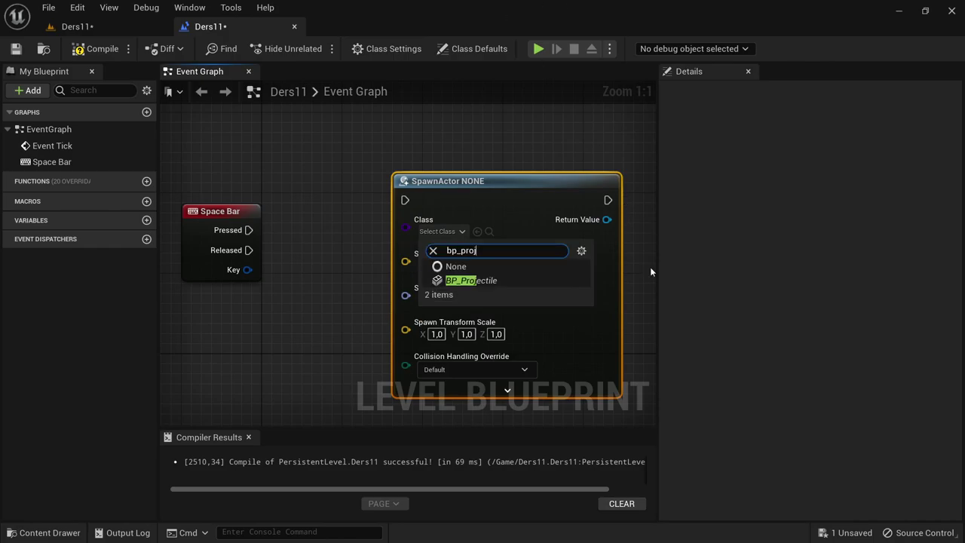
pyautogui.click(452, 285)
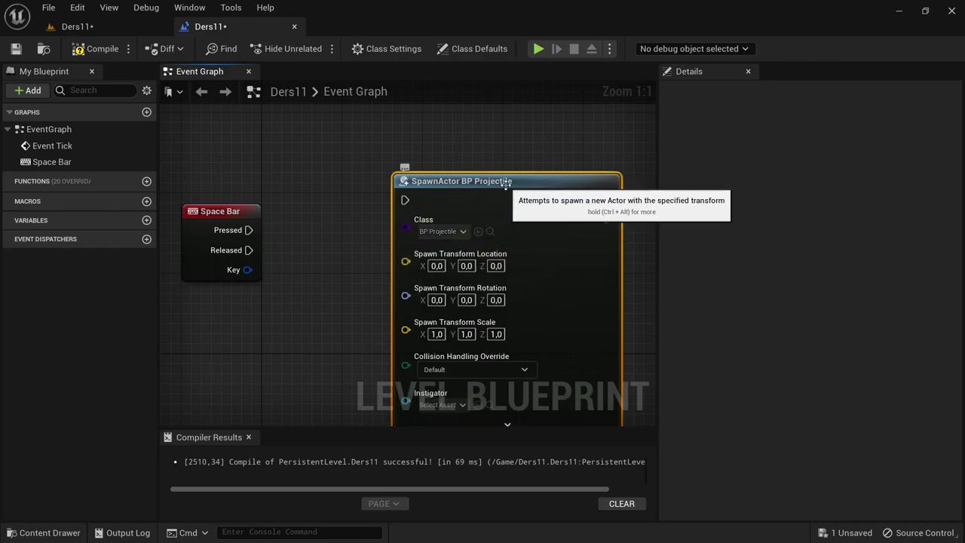
# Delete Event Tick, wire Space Bar Pressed into SpawnActor, compile, and return to Ders11.
pyautogui.scroll(-2, 361, 235)
pyautogui.scroll(2, 362, 234)
pyautogui.moveTo(350, 202); pyautogui.dragTo(360, 173, button='right')
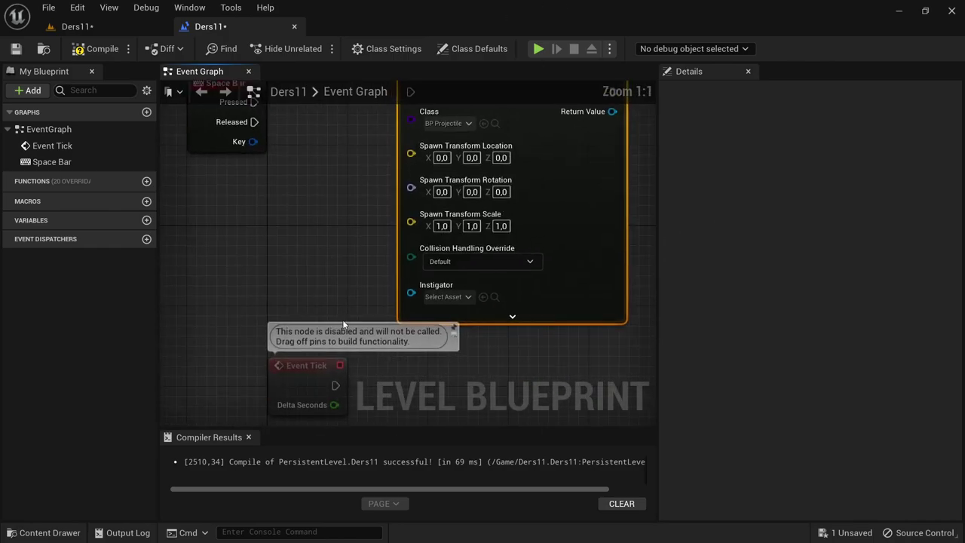
pyautogui.click(319, 397)
pyautogui.press('Delete')
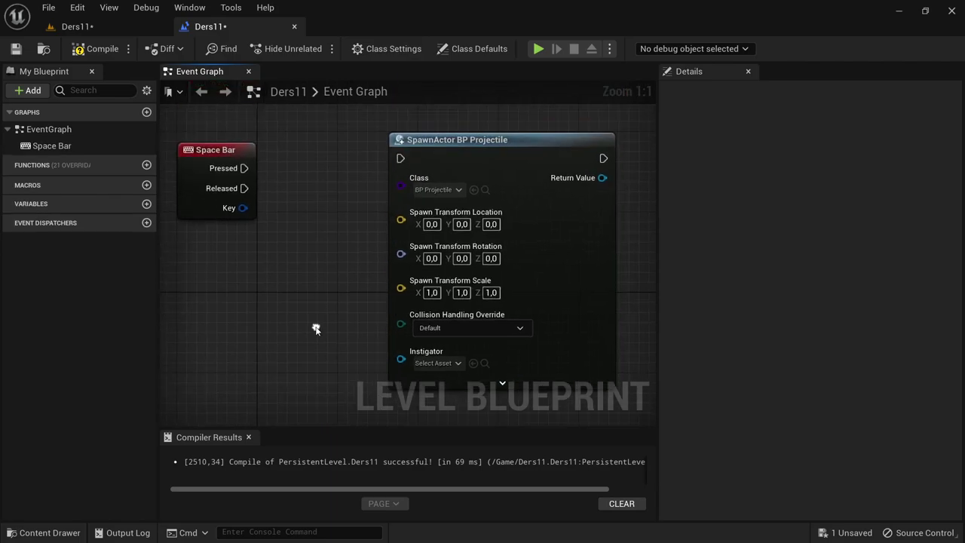
pyautogui.moveTo(410, 158)
pyautogui.mouseDown()
pyautogui.moveTo(244, 168)
pyautogui.moveTo(221, 143)
pyautogui.mouseUp()
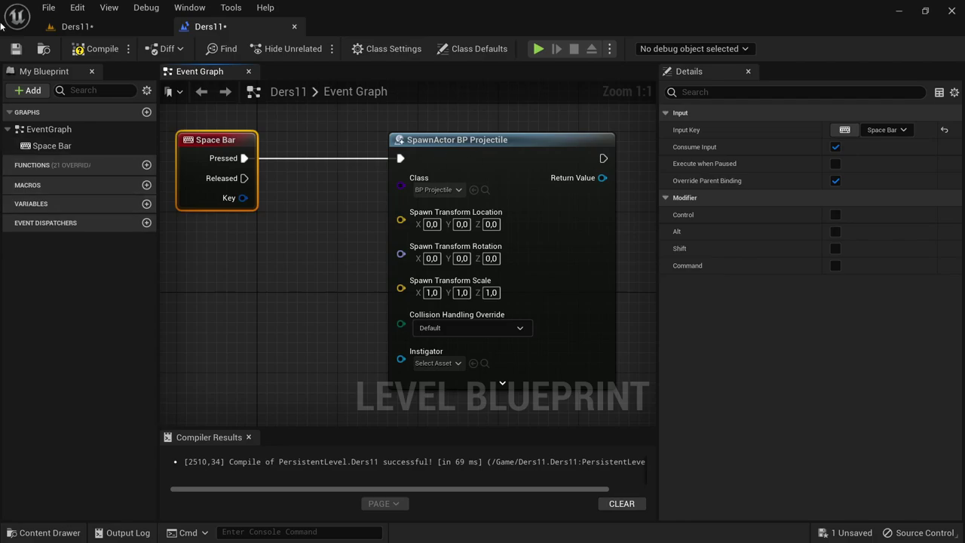
pyautogui.click(97, 48)
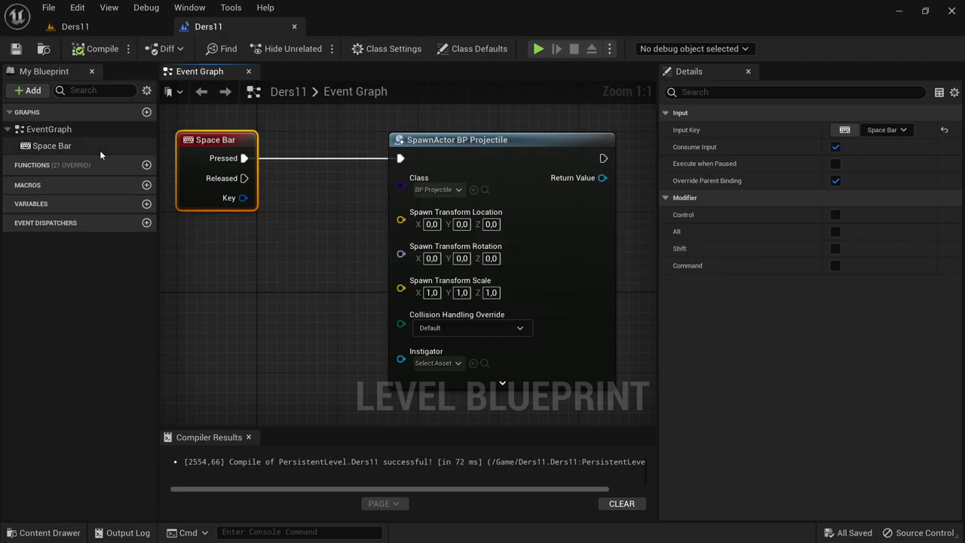
pyautogui.click(102, 28)
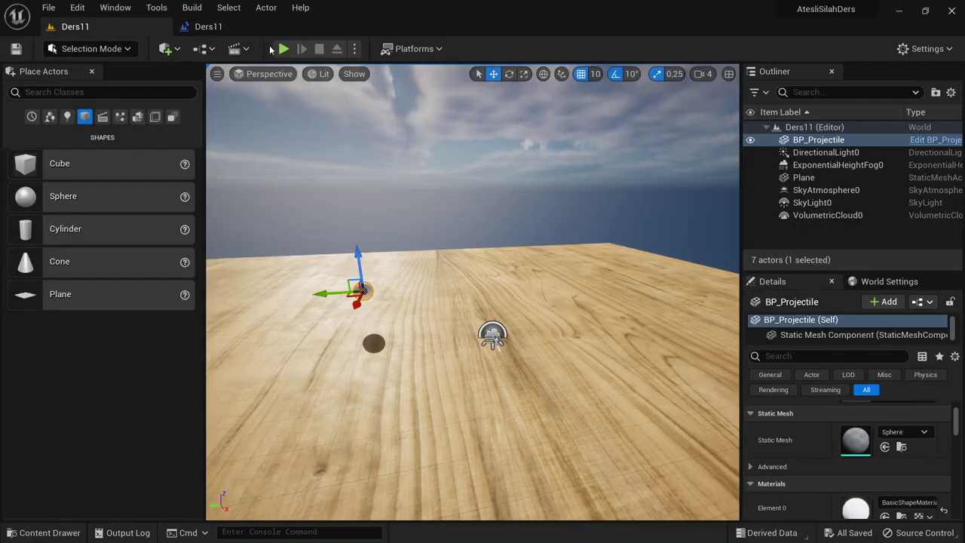
pyautogui.hotkey('alt', 'p')
pyautogui.click(616, 239)
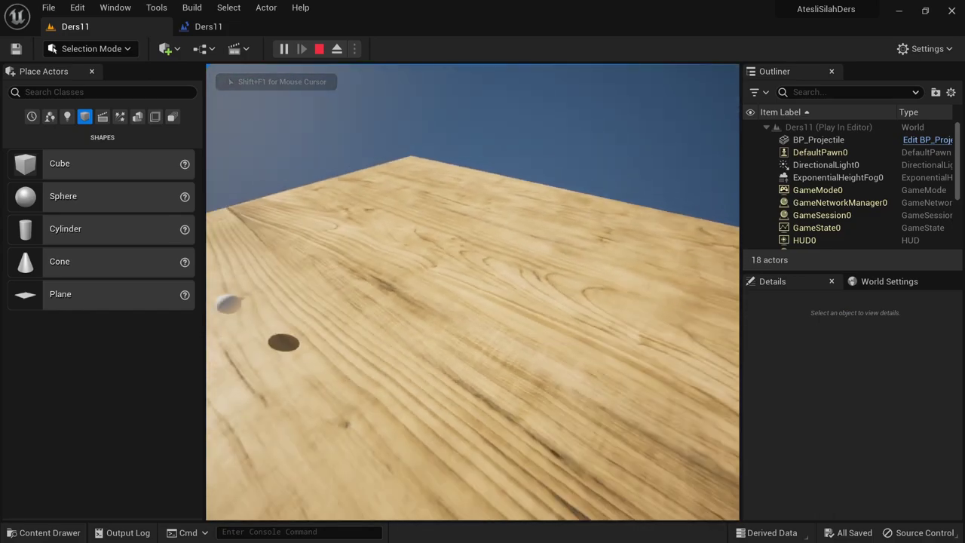
pyautogui.click(472, 291)
pyautogui.click(473, 292)
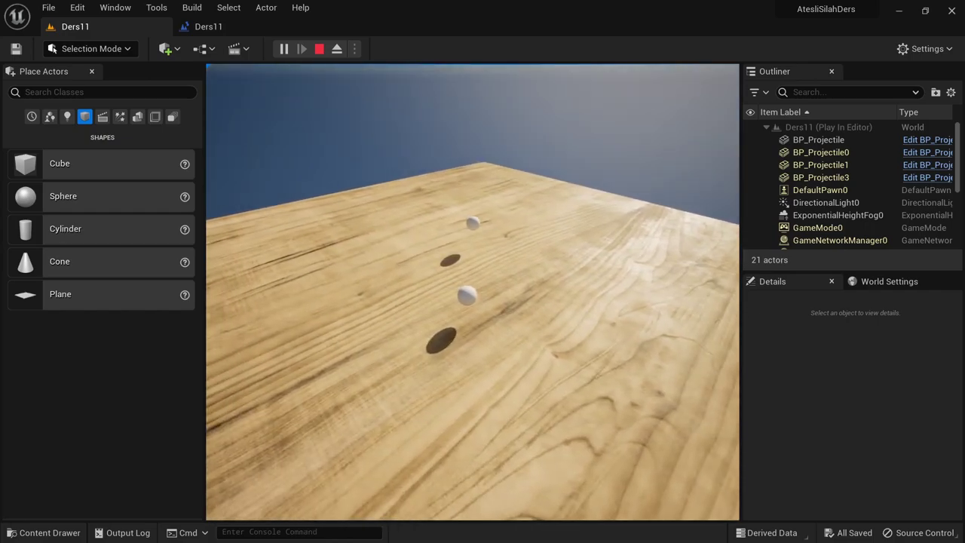
pyautogui.press('Escape')
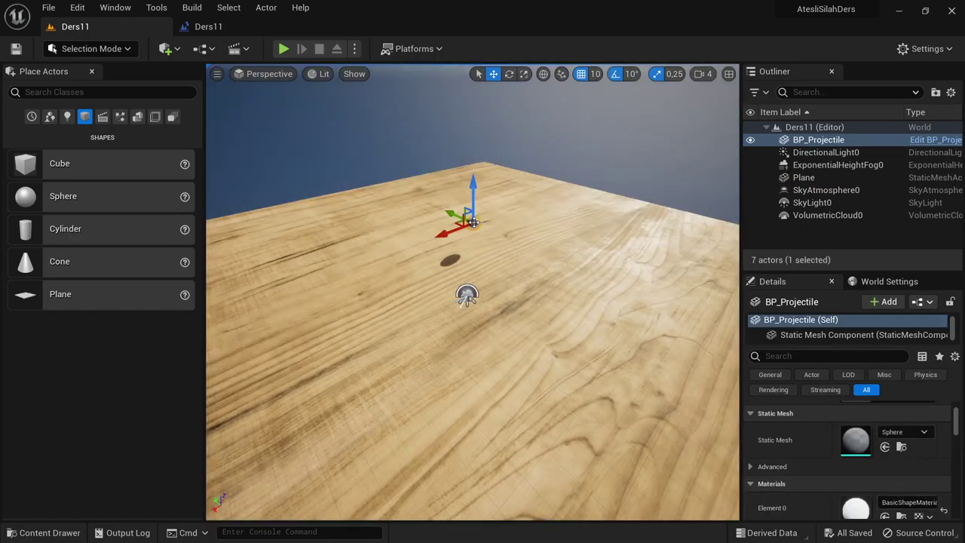
# Turn on Simulate Physics for the placed BP_Projectile and play-test the level.
pyautogui.scroll(-3, 773, 456)
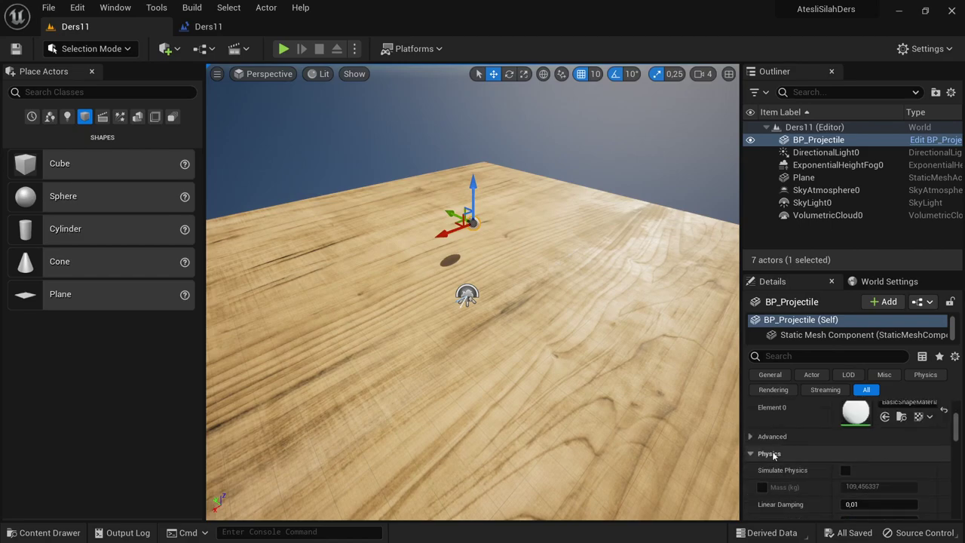
pyautogui.click(845, 471)
pyautogui.hotkey('alt', 'p')
pyautogui.click(436, 180)
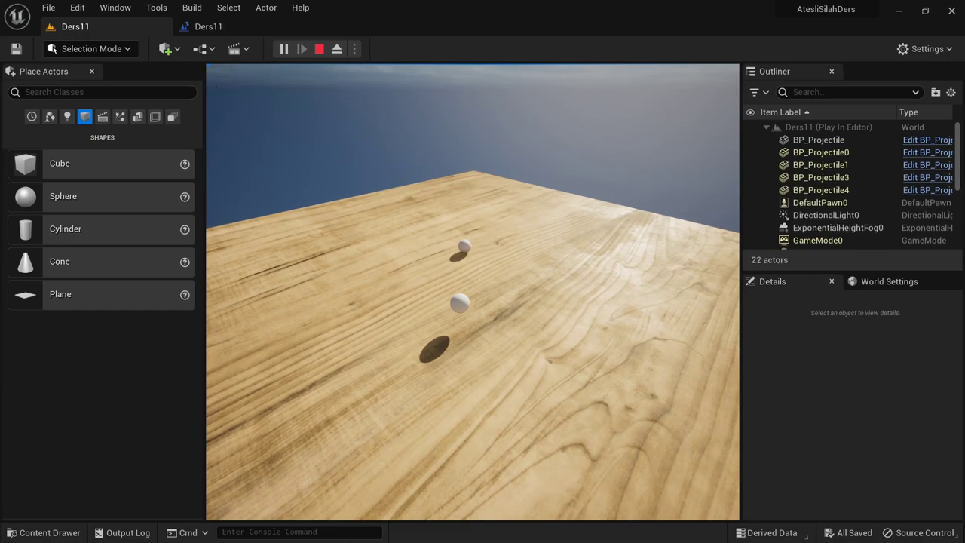
pyautogui.press('Escape')
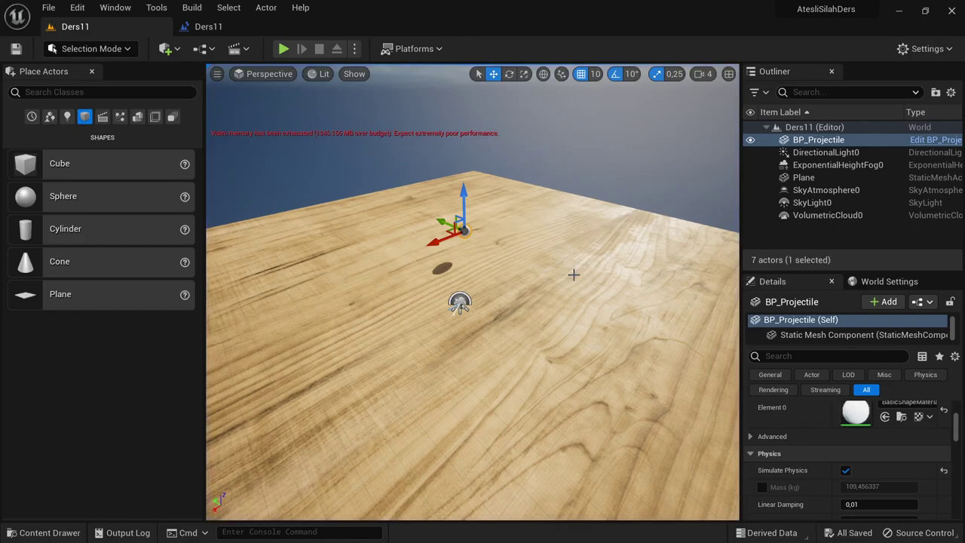
pyautogui.hotkey('ctrl', 'space')
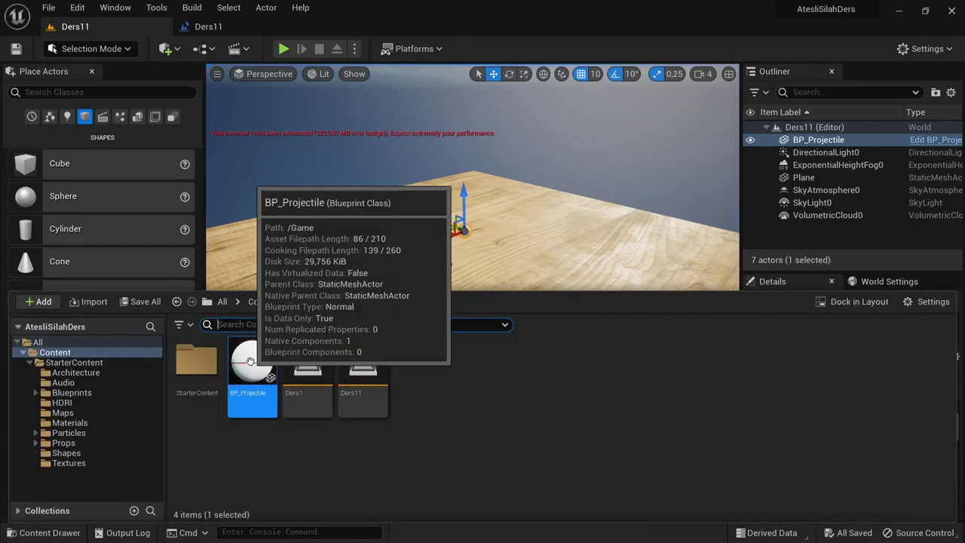
# Enable Simulate Physics on BP_Projectile's Static Mesh Component in the full Blueprint editor and compile.
pyautogui.doubleClick(250, 364)
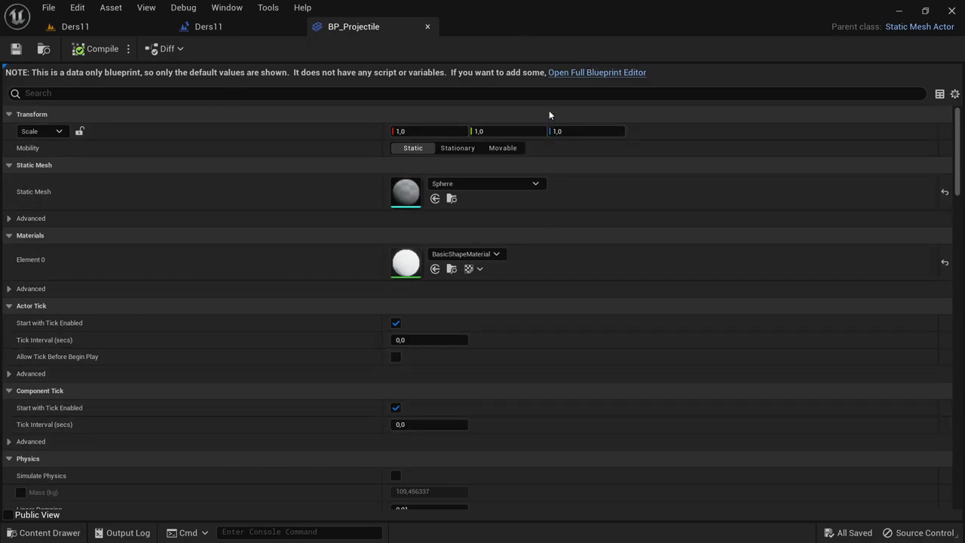
pyautogui.click(595, 73)
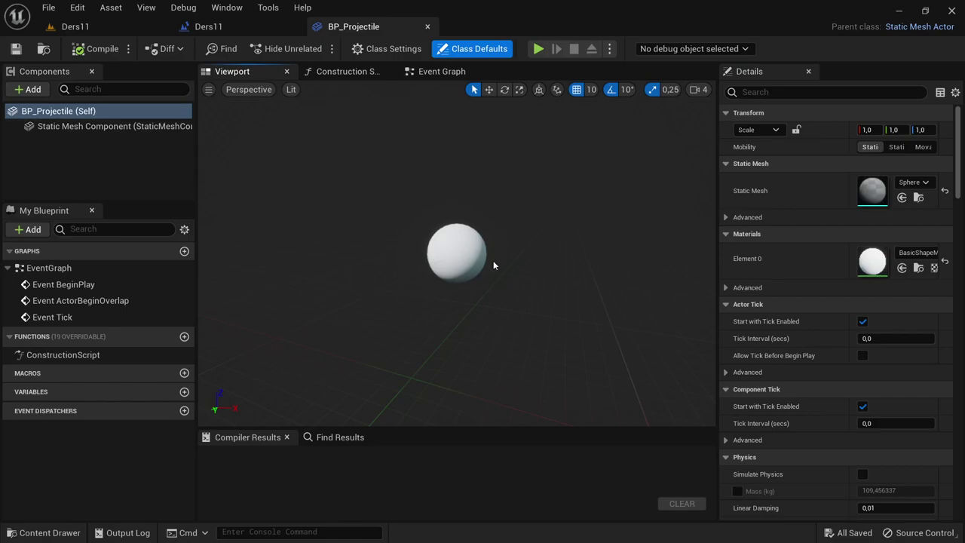
pyautogui.click(457, 254)
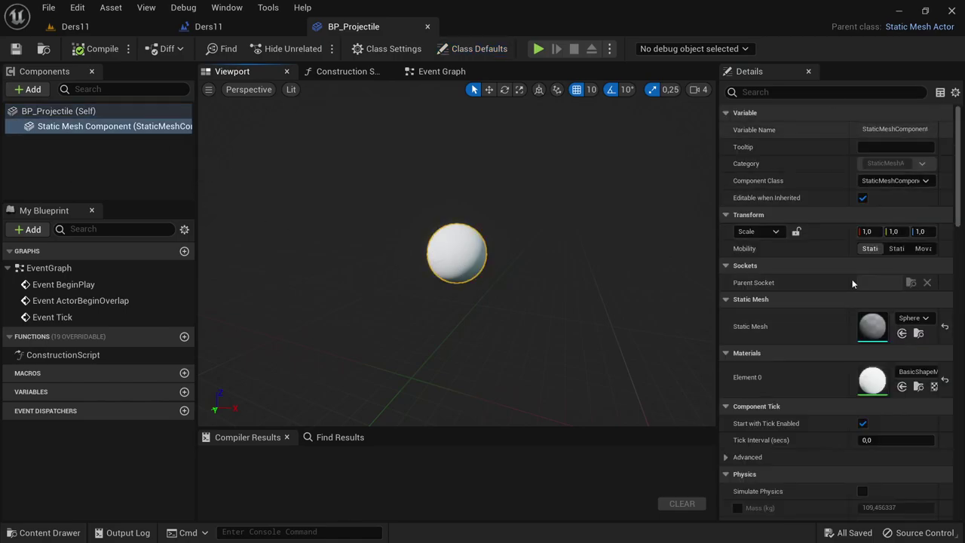
pyautogui.scroll(-2, 844, 354)
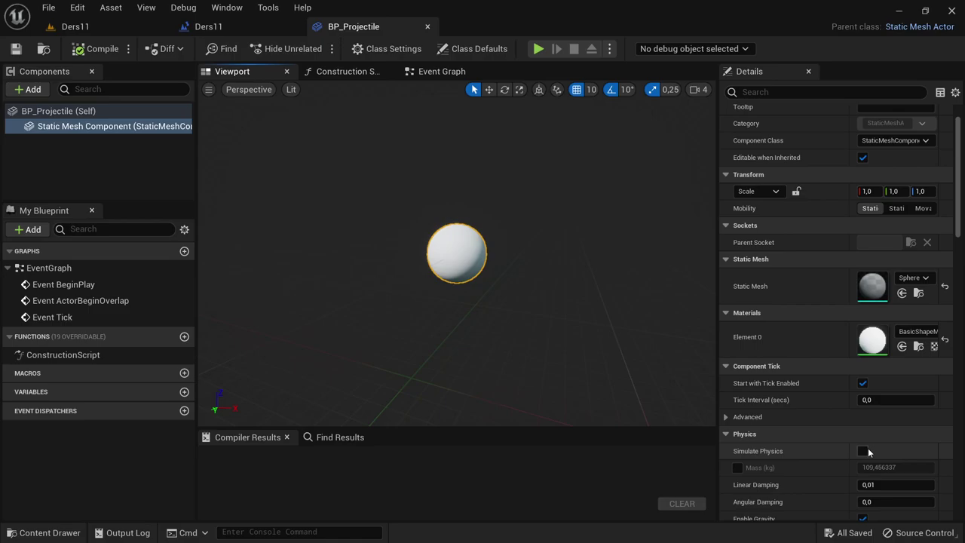
pyautogui.click(864, 451)
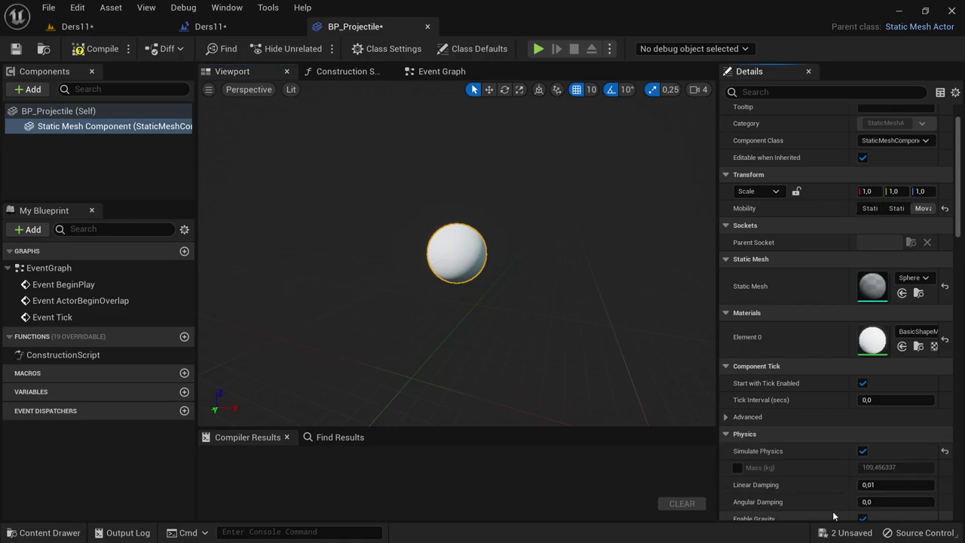
pyautogui.click(89, 52)
pyautogui.click(97, 28)
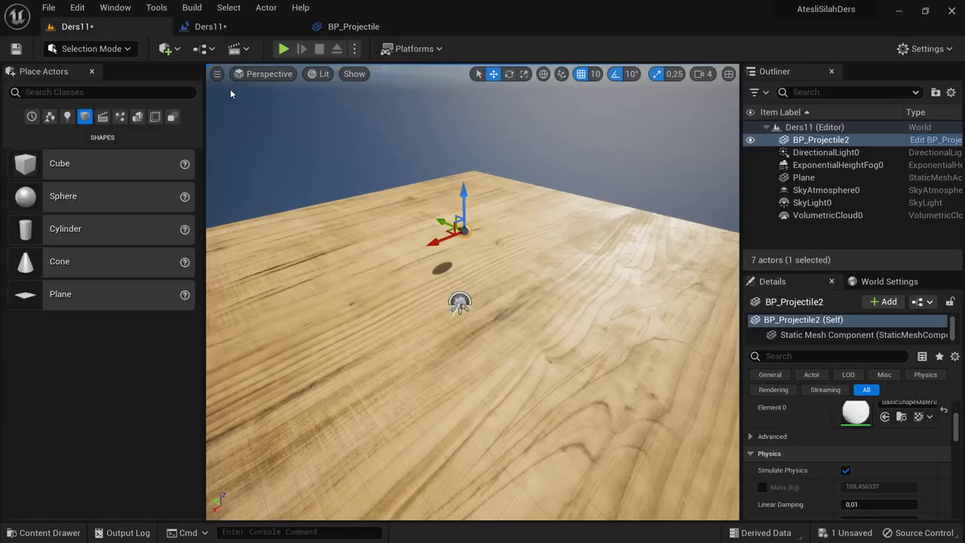
pyautogui.moveTo(374, 141); pyautogui.dragTo(422, 142, button='right')
pyautogui.hotkey('ctrl', 's')
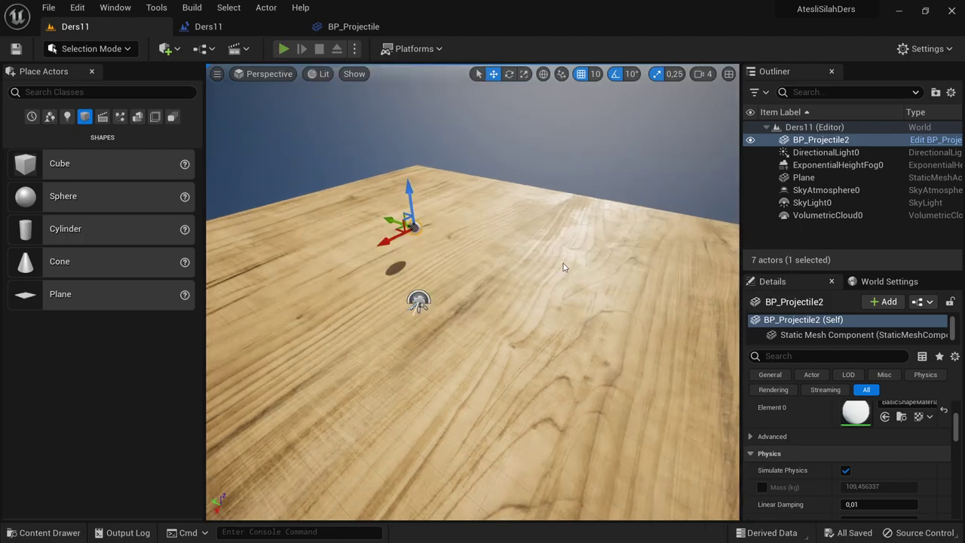
pyautogui.hotkey('alt', 'p')
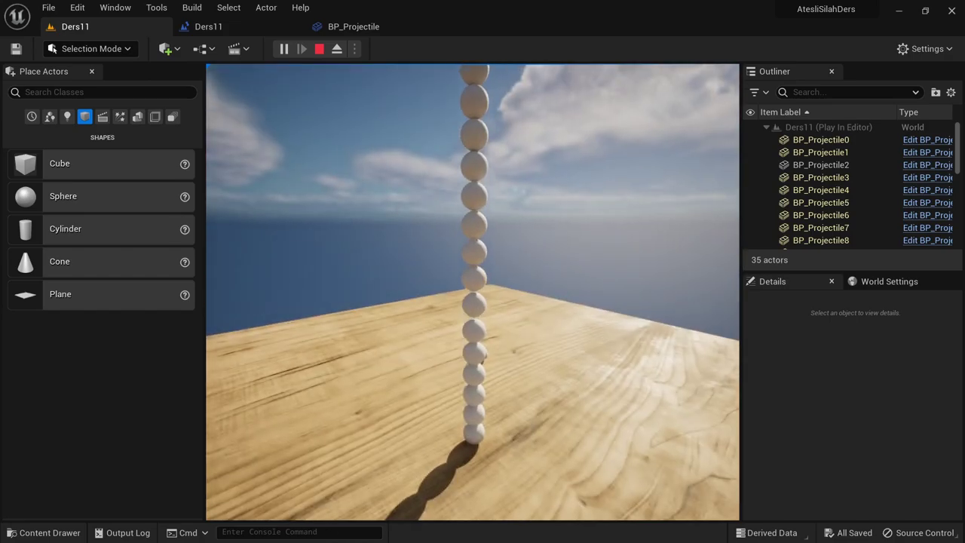
pyautogui.press('Escape')
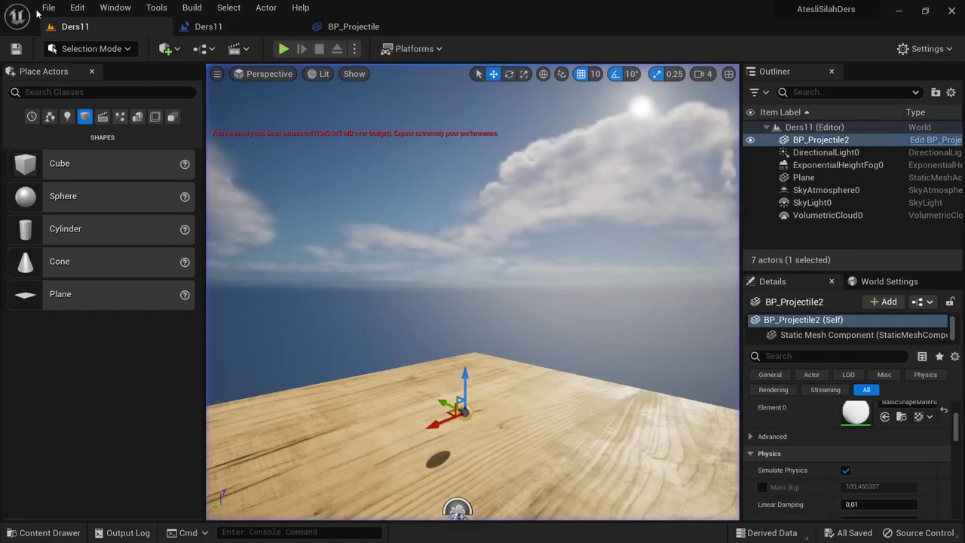
pyautogui.click(205, 26)
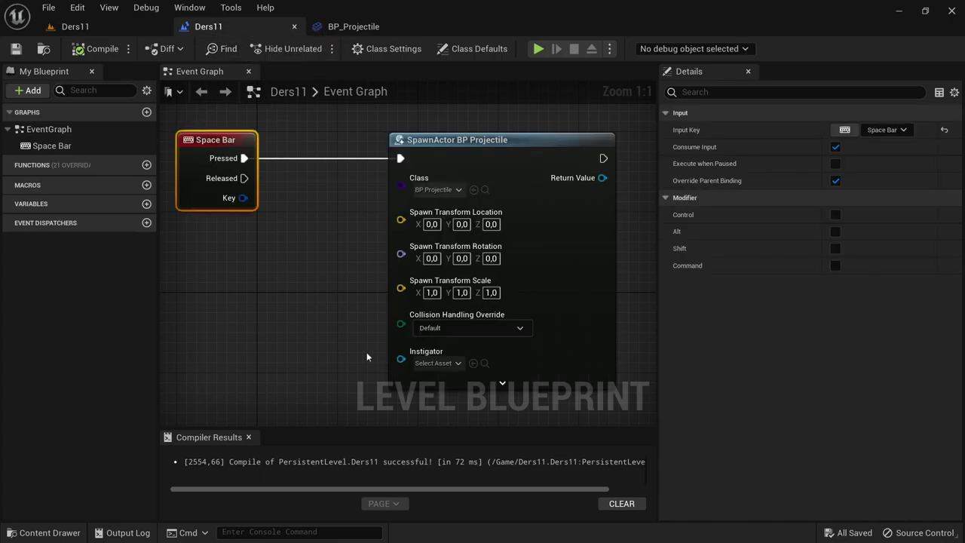
pyautogui.moveTo(319, 306); pyautogui.dragTo(209, 310, button='right')
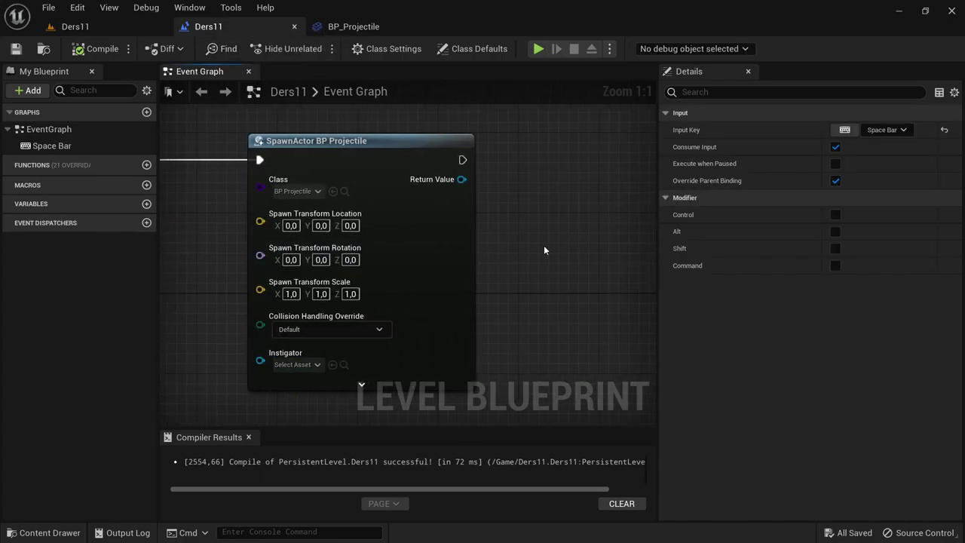
pyautogui.moveTo(544, 245); pyautogui.dragTo(357, 260, button='right')
pyautogui.click(451, 213)
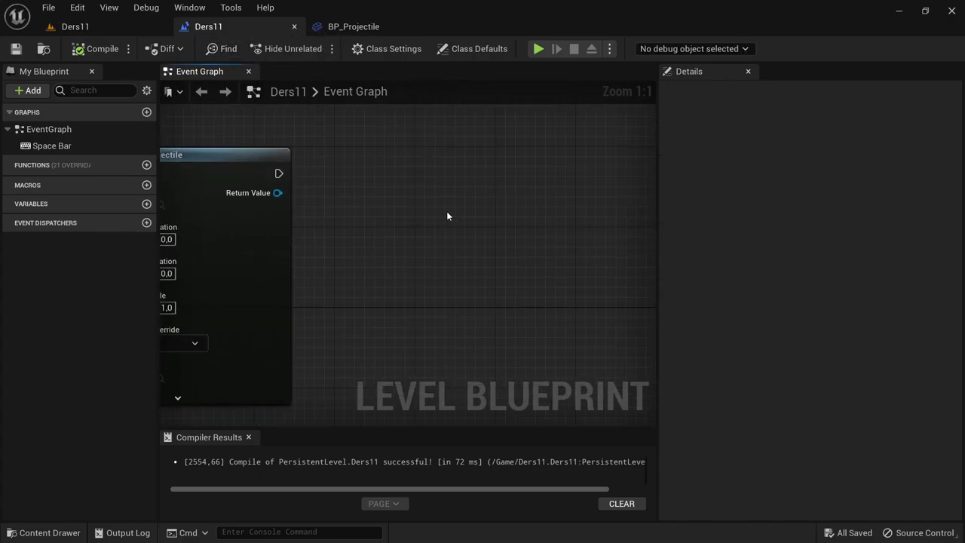
pyautogui.rightClick(473, 204)
pyautogui.write('add i')
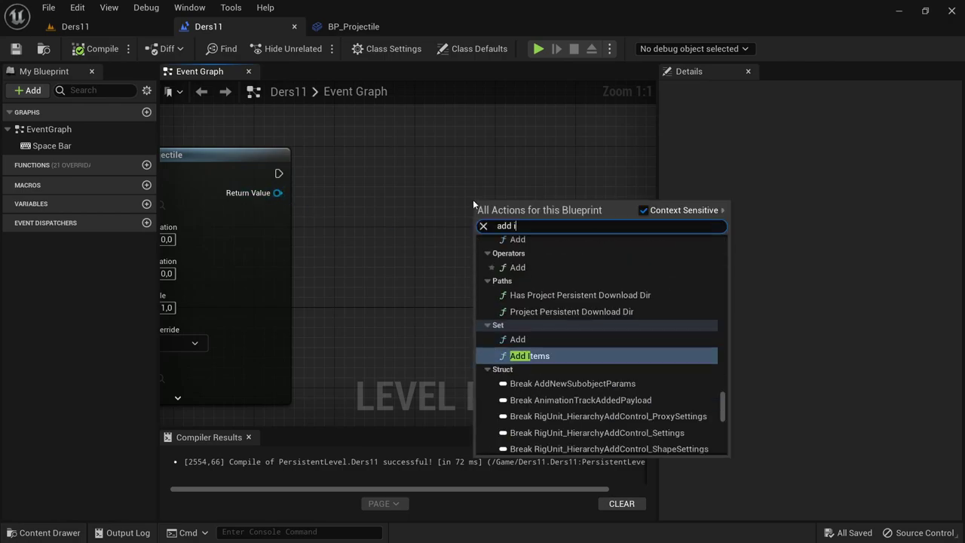
pyautogui.write('m')
pyautogui.press('BackSpace')
pyautogui.press('BackSpace')
pyautogui.press('BackSpace')
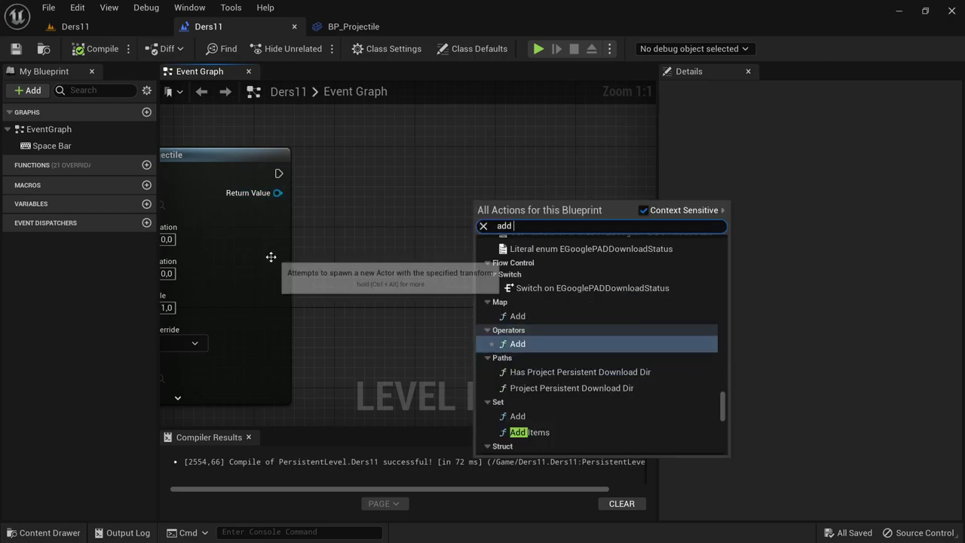
pyautogui.click(352, 237)
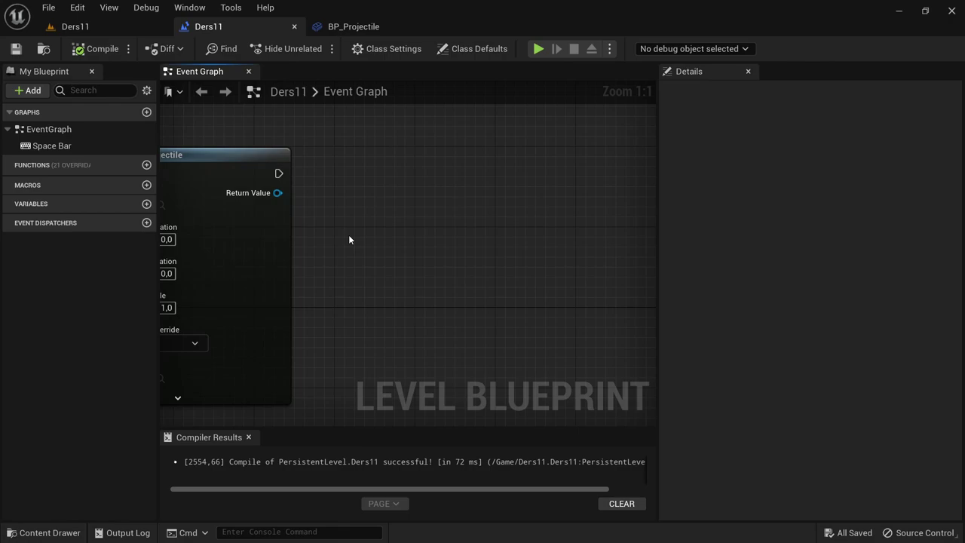
pyautogui.moveTo(336, 222)
pyautogui.mouseDown(button='right')
pyautogui.moveTo(388, 189)
pyautogui.moveTo(463, 179)
pyautogui.mouseUp(button='right')
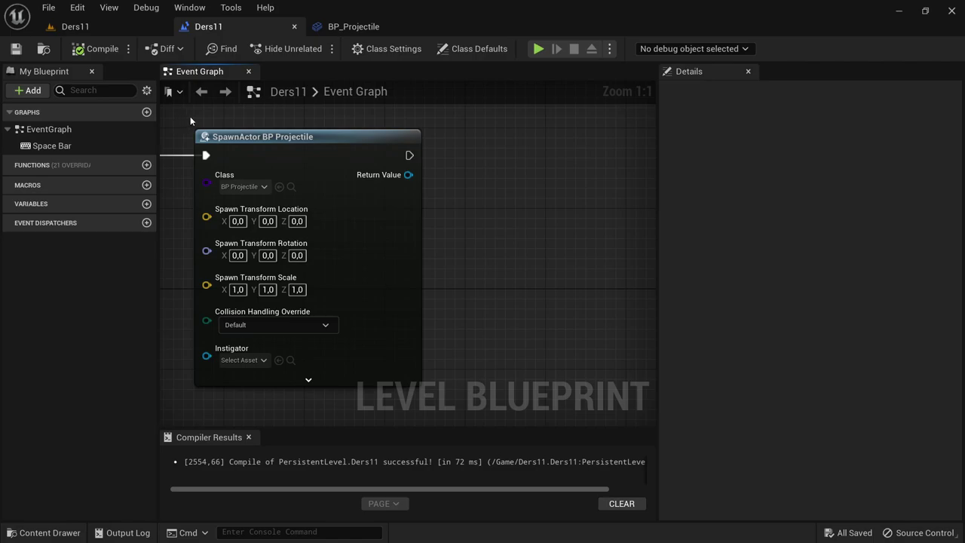
pyautogui.moveTo(190, 117)
pyautogui.mouseDown()
pyautogui.moveTo(427, 405)
pyautogui.moveTo(447, 376)
pyautogui.mouseUp()
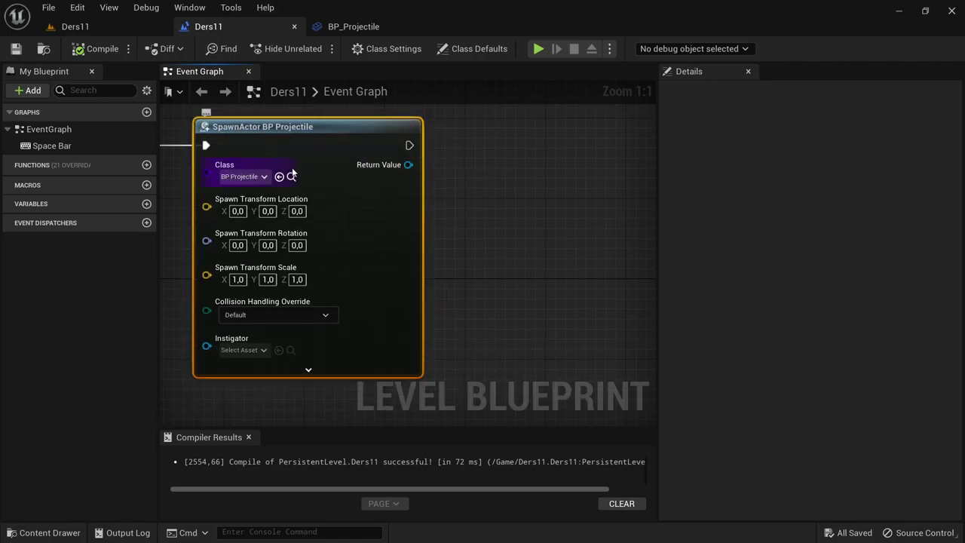
pyautogui.click(449, 213)
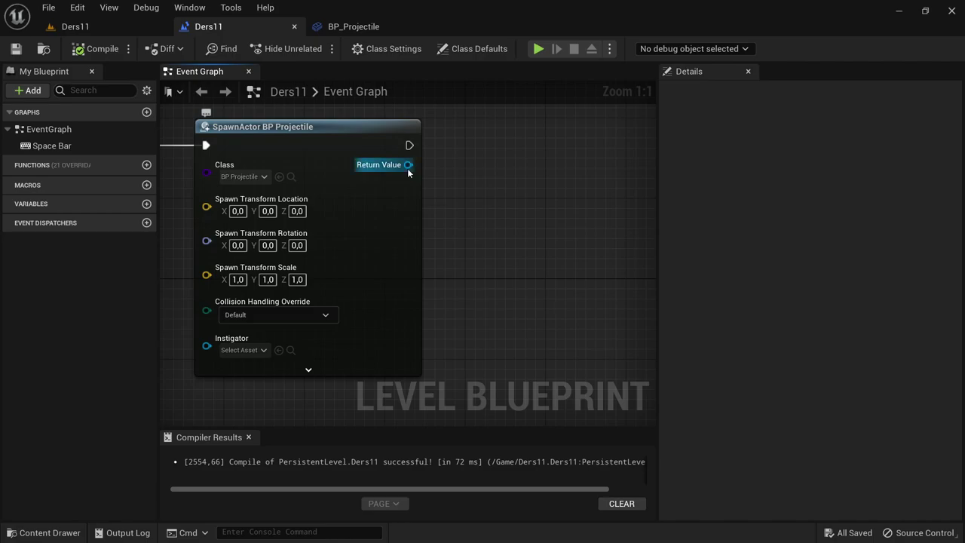
# Add a Get Static Mesh Component node wired from SpawnActor's Return Value.
pyautogui.moveTo(407, 165); pyautogui.dragTo(477, 198)
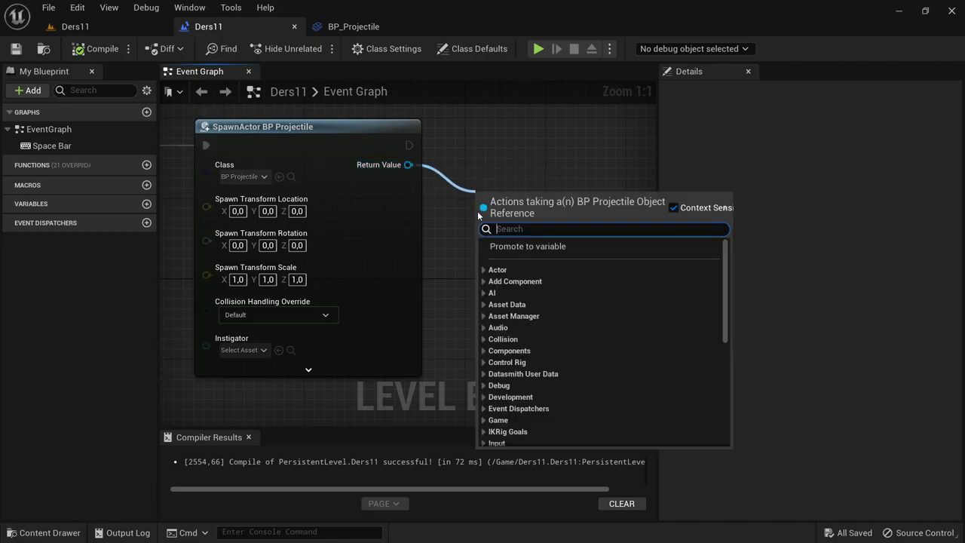
pyautogui.write('get static mesh')
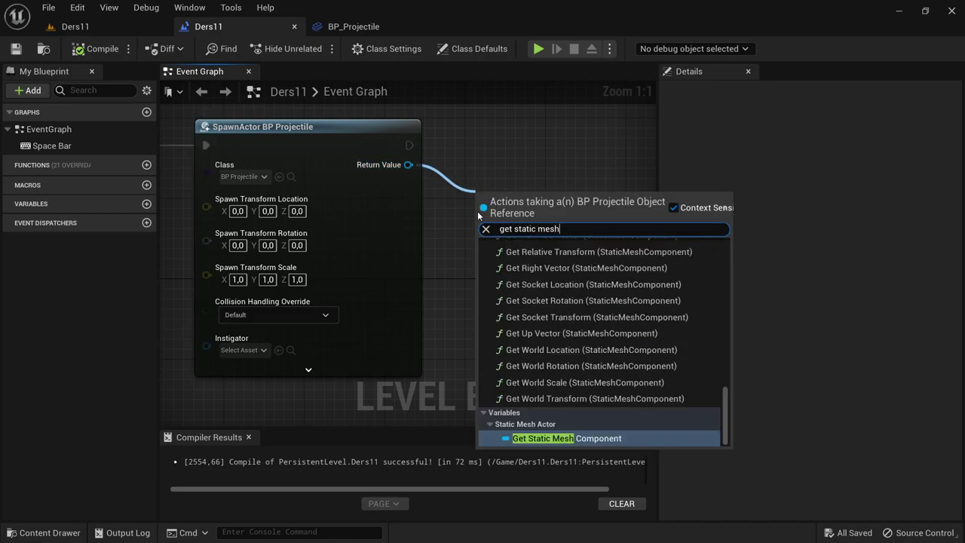
pyautogui.click(558, 440)
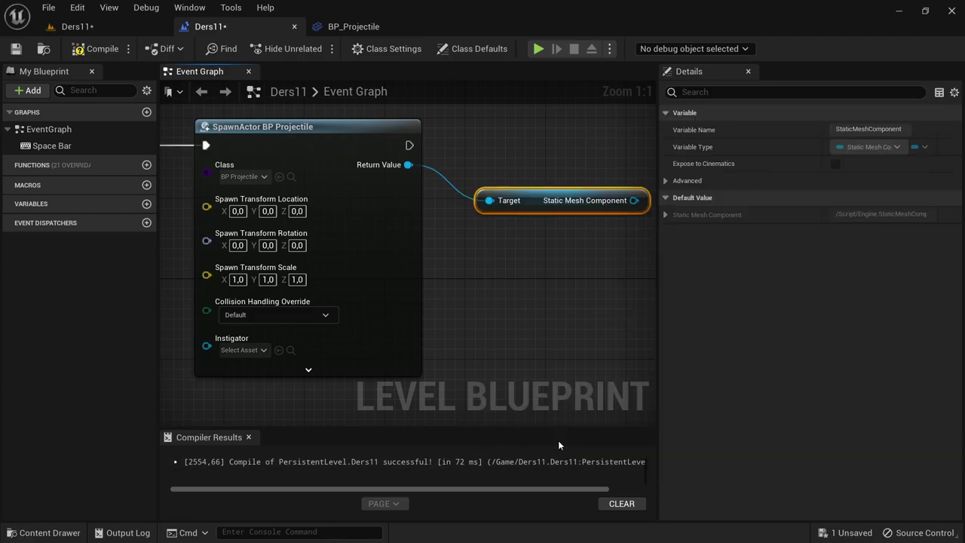
pyautogui.moveTo(559, 245); pyautogui.dragTo(378, 258, button='right')
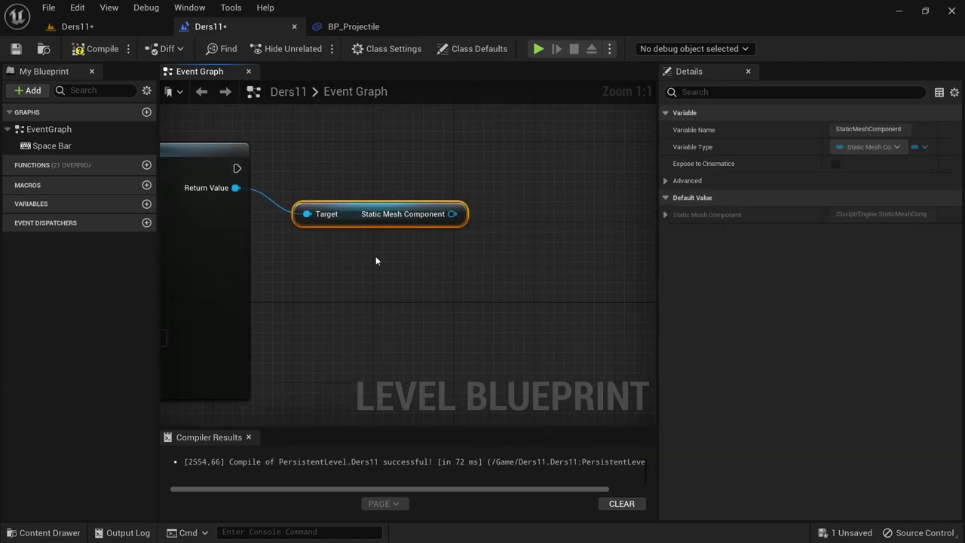
# Attach an Add Impulse node to the Static Mesh Component, tick Vel Change, and compile.
pyautogui.moveTo(451, 214)
pyautogui.mouseDown()
pyautogui.moveTo(512, 186)
pyautogui.moveTo(535, 151)
pyautogui.moveTo(236, 169)
pyautogui.mouseUp()
pyautogui.write('add imp')
pyautogui.press('Return')
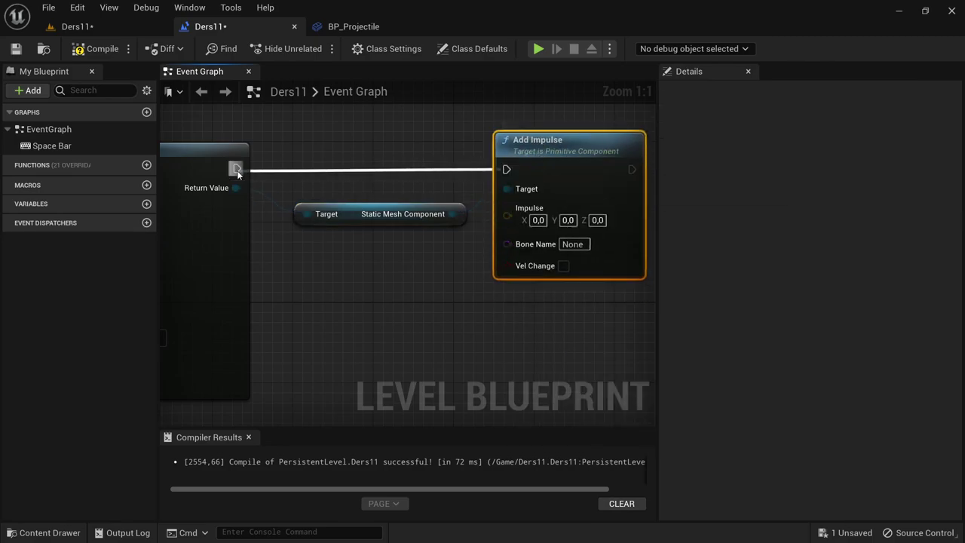
pyautogui.click(89, 50)
pyautogui.click(563, 265)
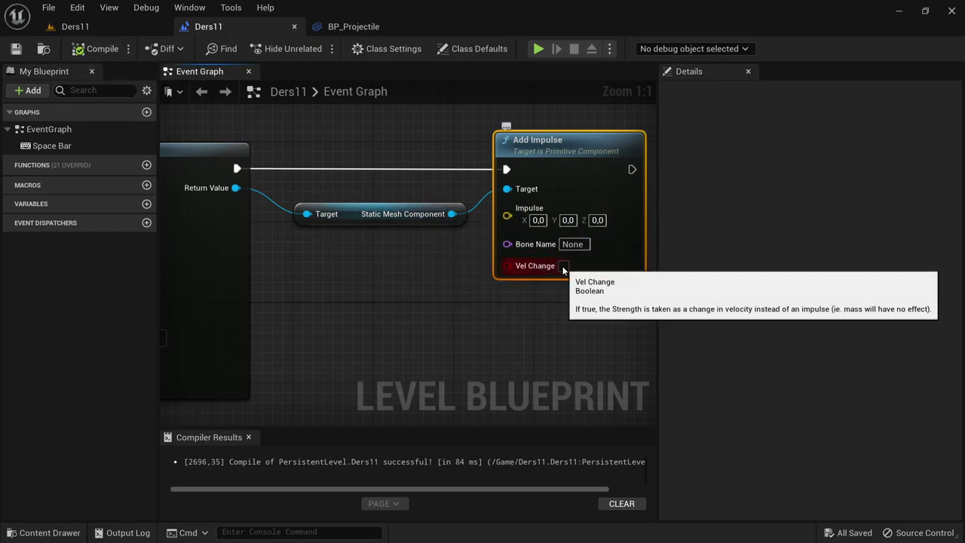
pyautogui.click(90, 51)
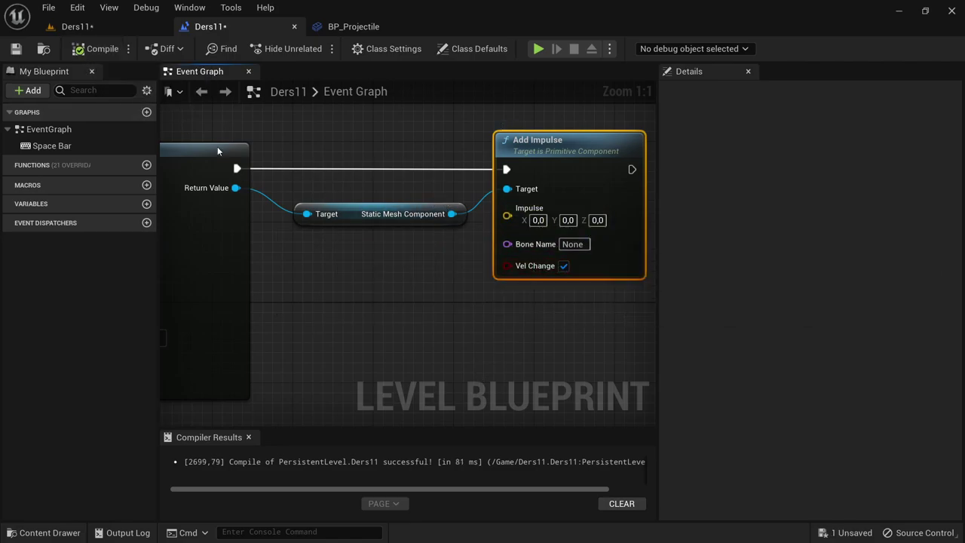
pyautogui.scroll(-3, 338, 170)
pyautogui.scroll(-1, 324, 145)
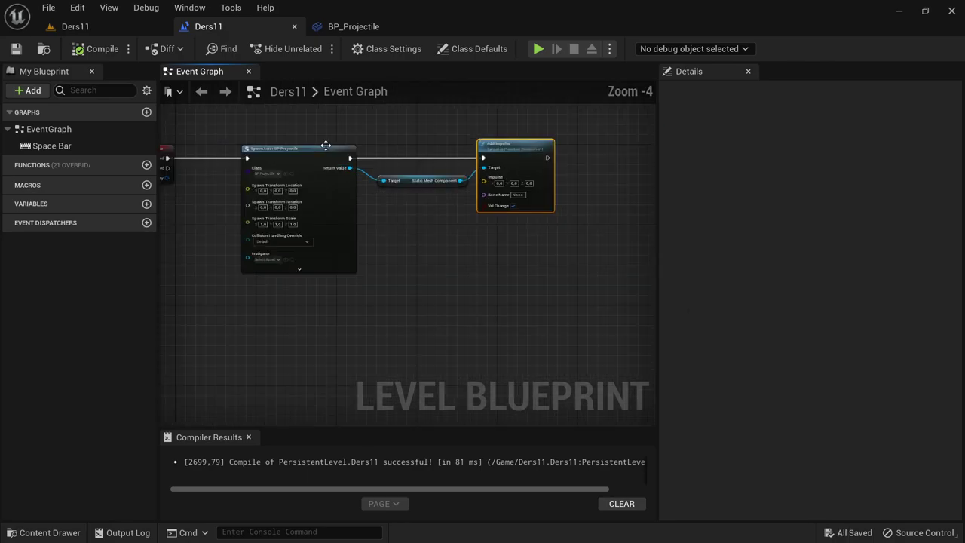
pyautogui.moveTo(325, 144); pyautogui.dragTo(364, 142, button='right')
pyautogui.scroll(2, 365, 142)
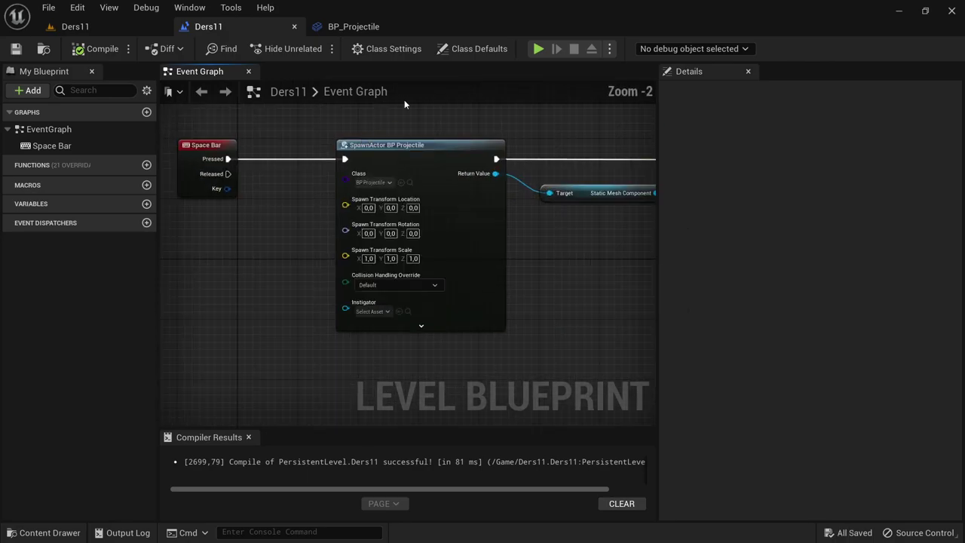
pyautogui.moveTo(531, 134); pyautogui.dragTo(383, 133, button='right')
pyautogui.scroll(2, 440, 141)
pyautogui.moveTo(440, 141); pyautogui.dragTo(347, 186, button='right')
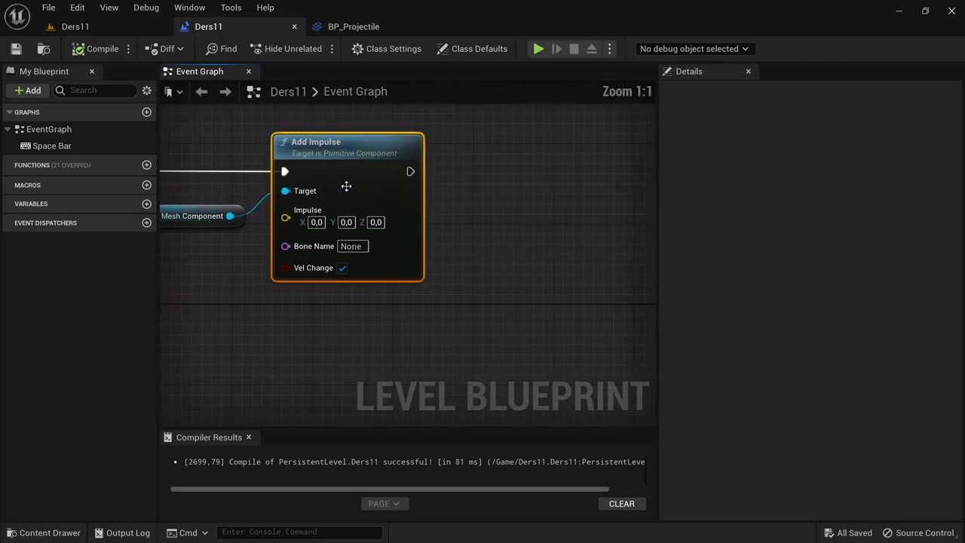
# Set the Add Impulse X value to 400 and compile the Level Blueprint.
pyautogui.click(318, 222)
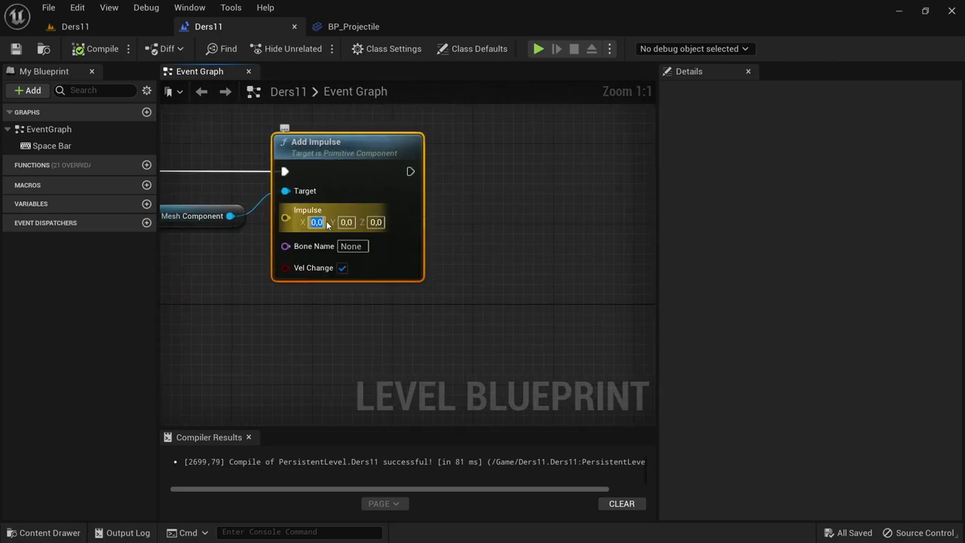
pyautogui.write('200')
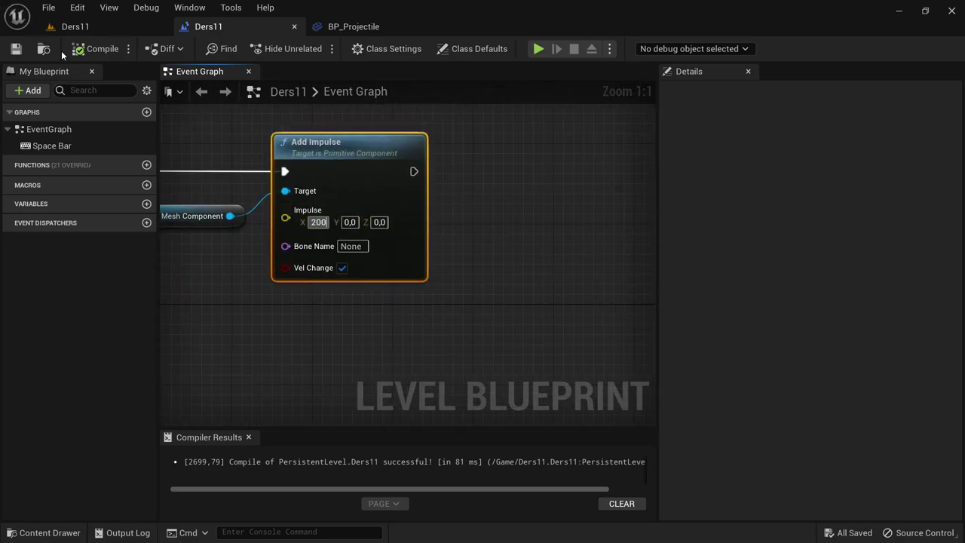
pyautogui.click(317, 222)
pyautogui.press('Delete')
pyautogui.write('4')
pyautogui.click(98, 48)
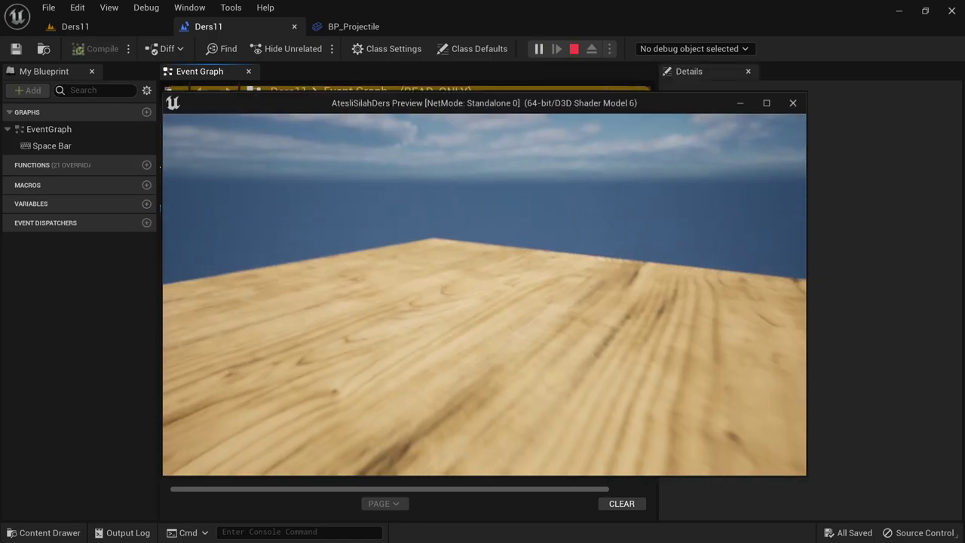
# Fire six projectile balls with Space Bar across the floor, then stop the play test with Esc.
pyautogui.press('space')
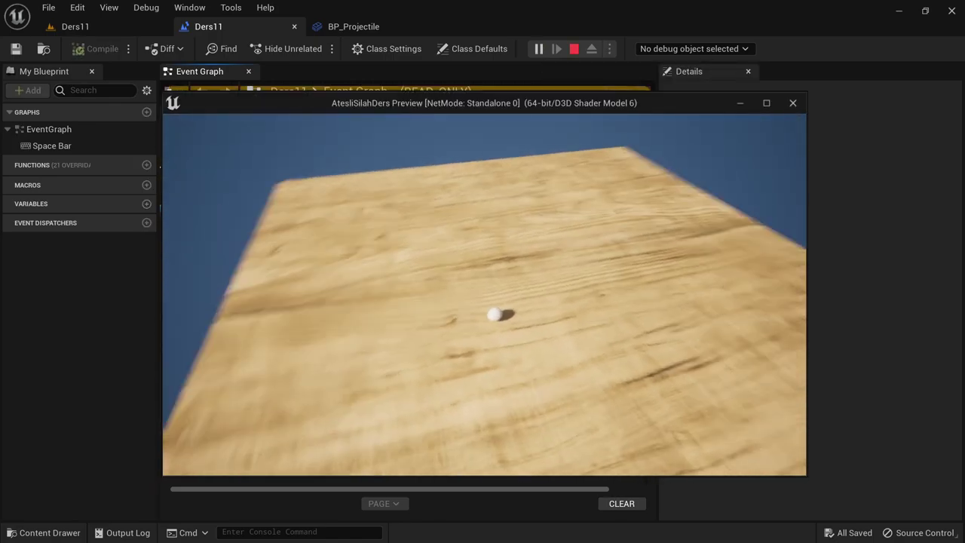
pyautogui.press('space')
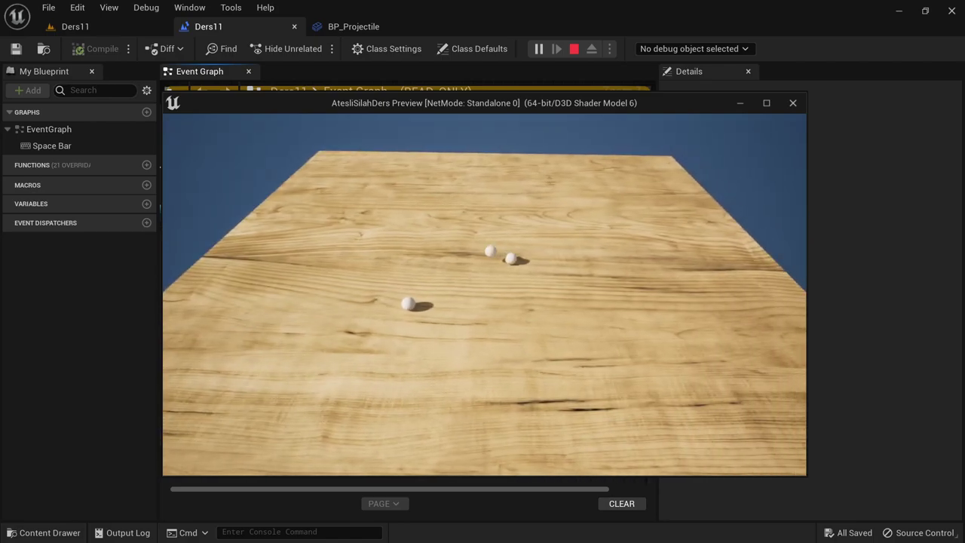
pyautogui.press('space')
pyautogui.press('space')
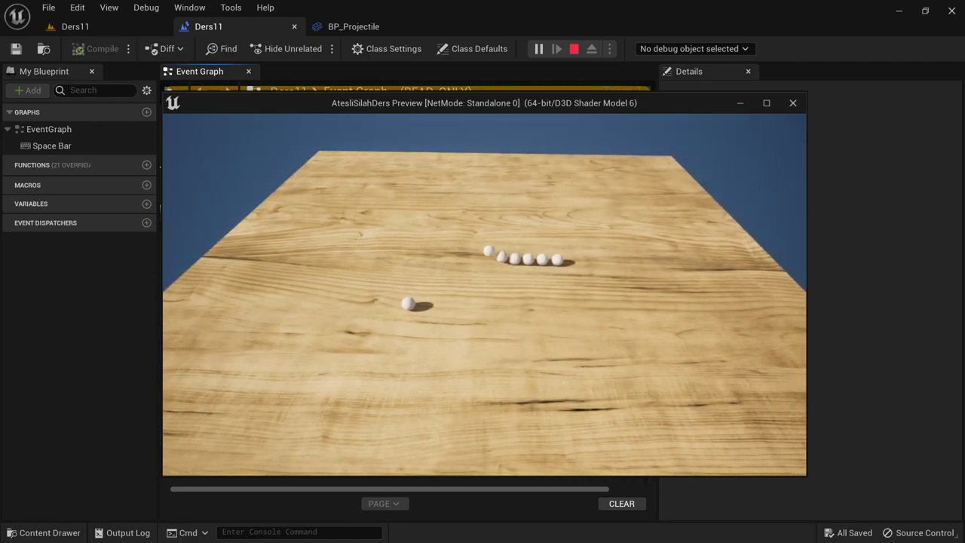
pyautogui.press('space')
pyautogui.press('space')
pyautogui.press('space')
pyautogui.press('space')
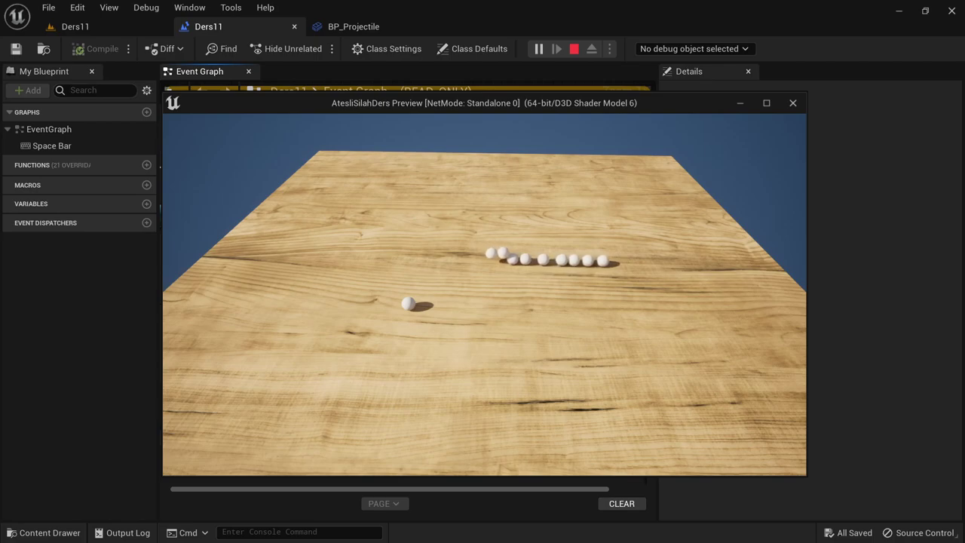
pyautogui.press('space')
pyautogui.press('space')
pyautogui.press('space')
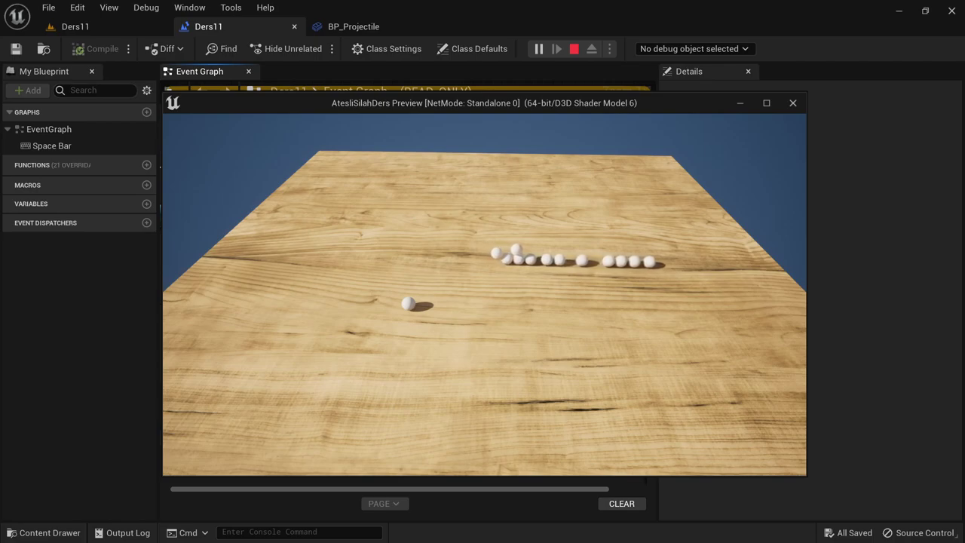
pyautogui.press('space')
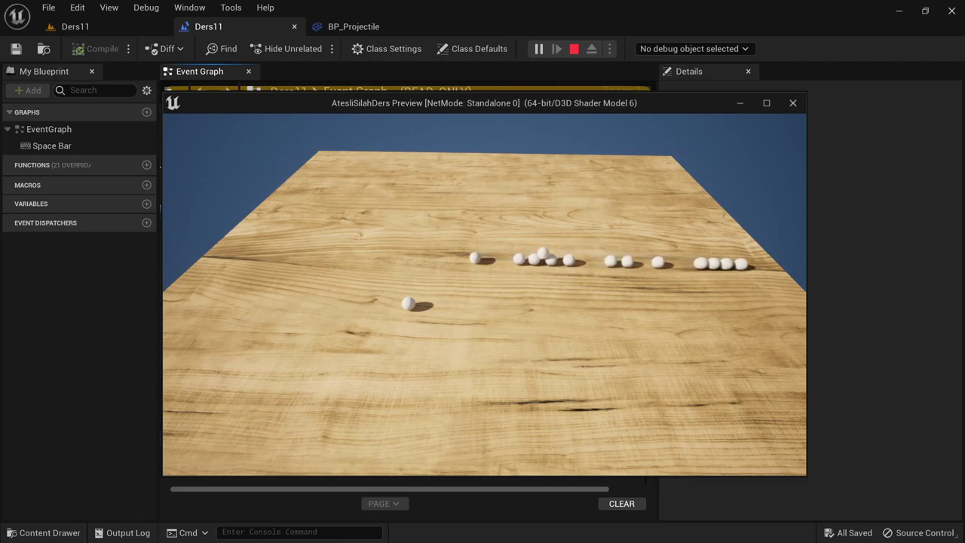
pyautogui.press('Escape')
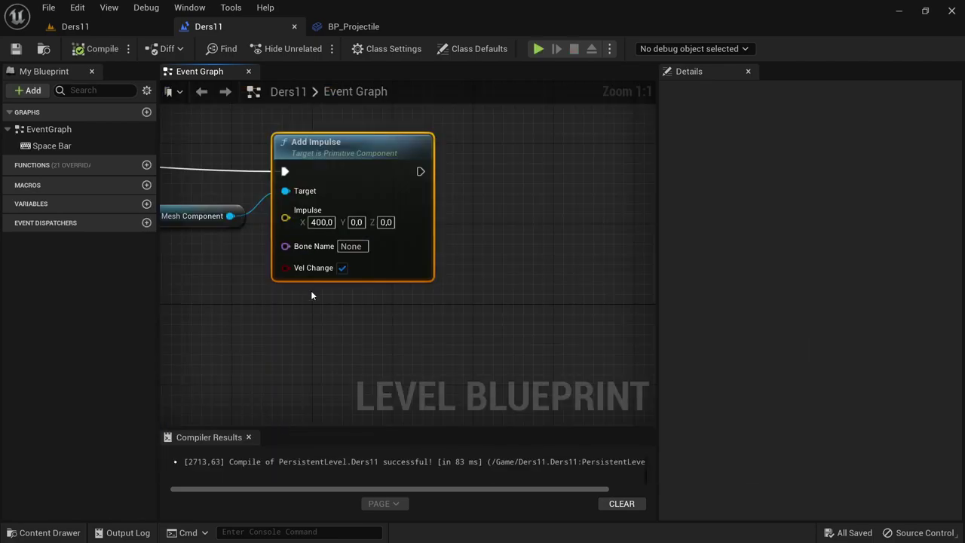
# Move the Space Bar event node left and pan the graph to open empty space.
pyautogui.scroll(-6, 310, 295)
pyautogui.moveTo(310, 297); pyautogui.dragTo(368, 284, button='right')
pyautogui.scroll(6, 367, 276)
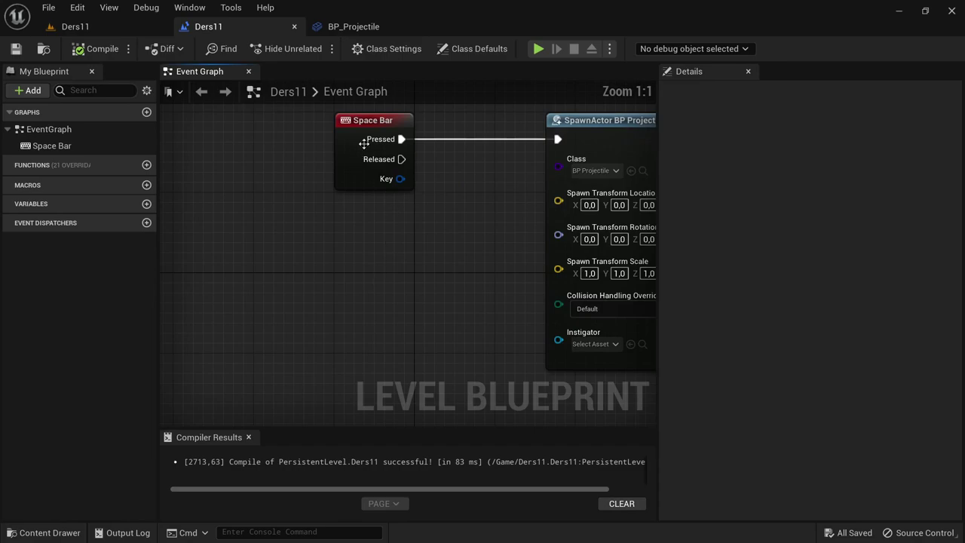
pyautogui.moveTo(364, 143); pyautogui.dragTo(260, 128)
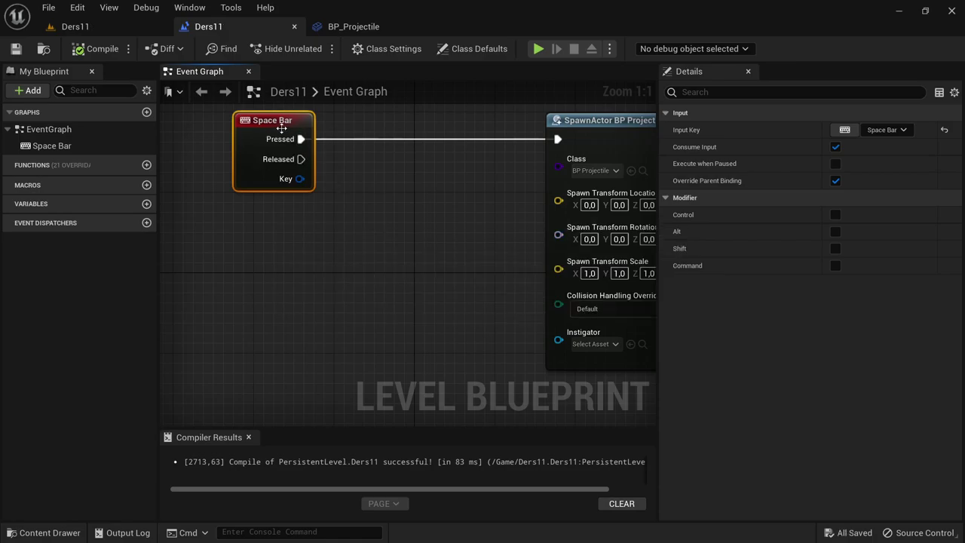
pyautogui.moveTo(278, 120); pyautogui.dragTo(247, 120)
pyautogui.click(325, 284)
pyautogui.moveTo(326, 284); pyautogui.dragTo(385, 263, button='right')
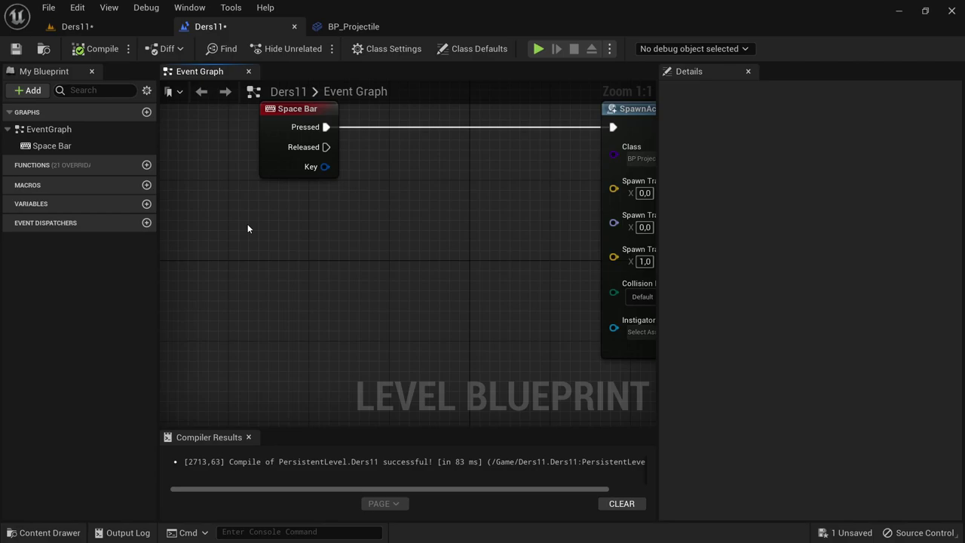
# Add a Get Player Pawn node, compile the Level Blueprint, and return to the Ders11 level.
pyautogui.rightClick(216, 239)
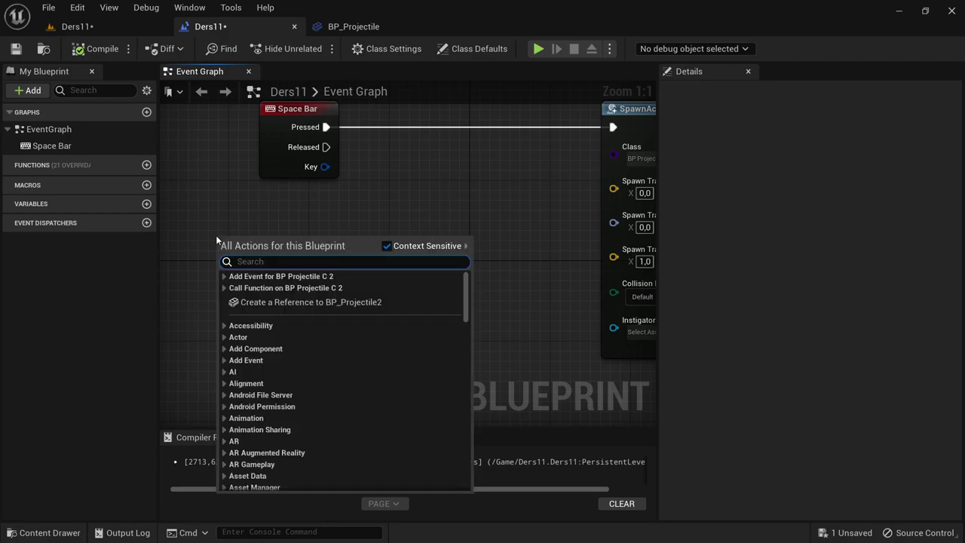
pyautogui.write('get')
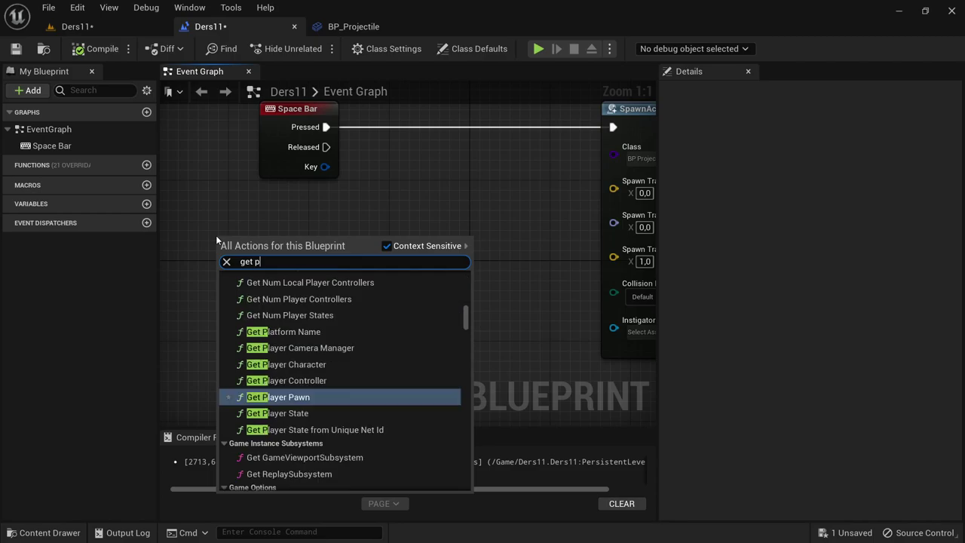
pyautogui.write('player paw')
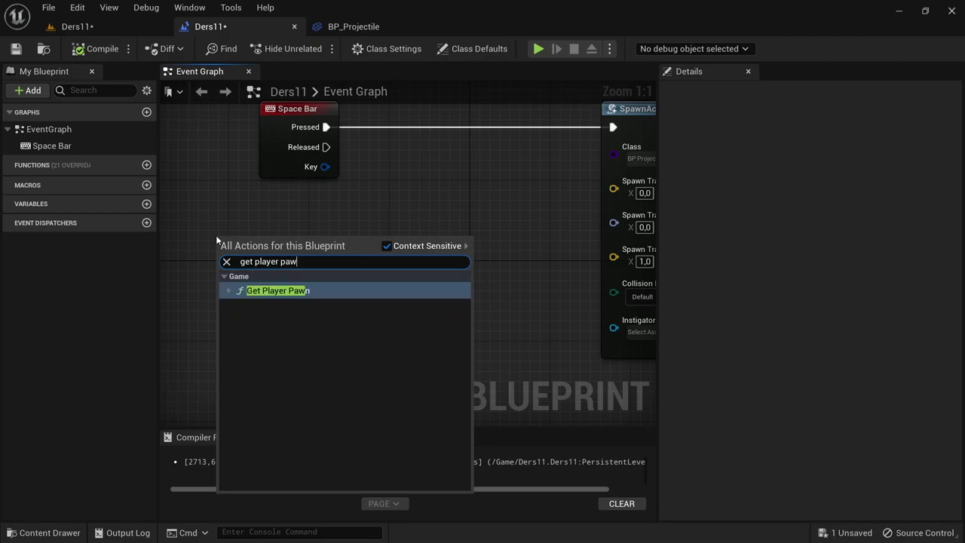
pyautogui.click(288, 291)
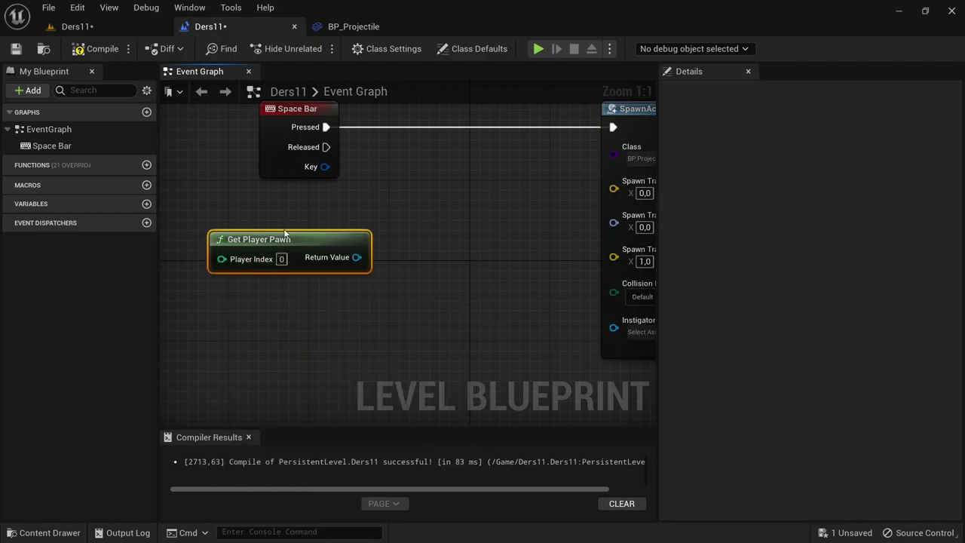
pyautogui.click(96, 54)
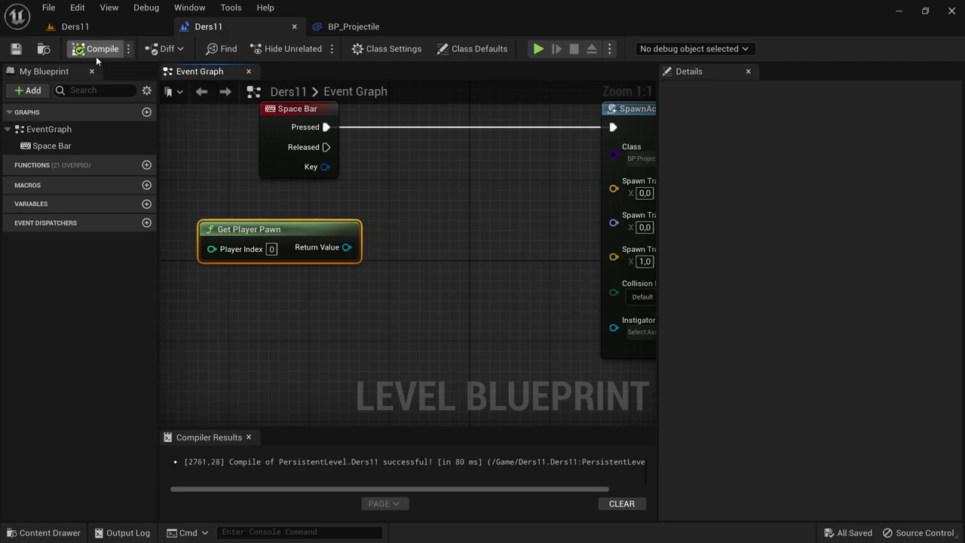
pyautogui.click(94, 27)
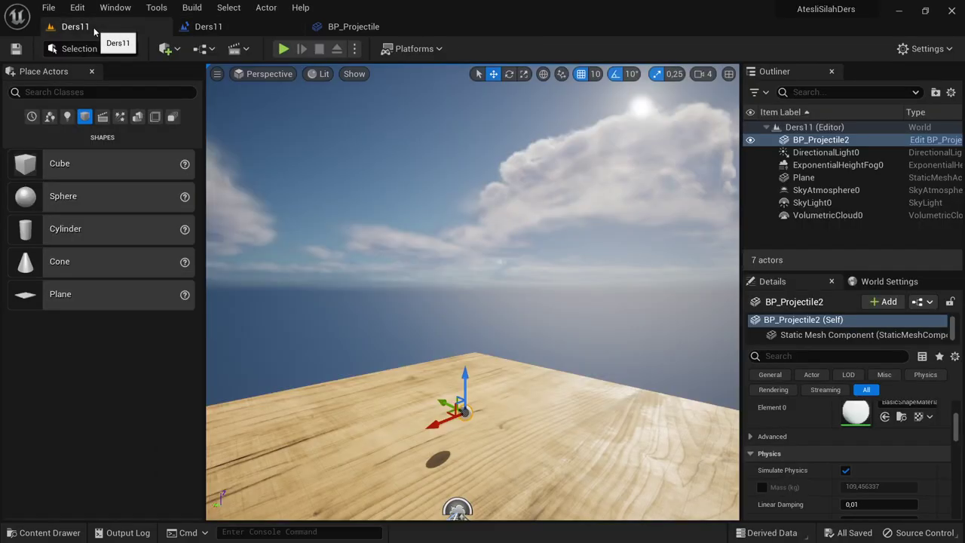
# Play-test the Ders11 level, stop it, and return to the Level Blueprint's Event Graph.
pyautogui.click(284, 52)
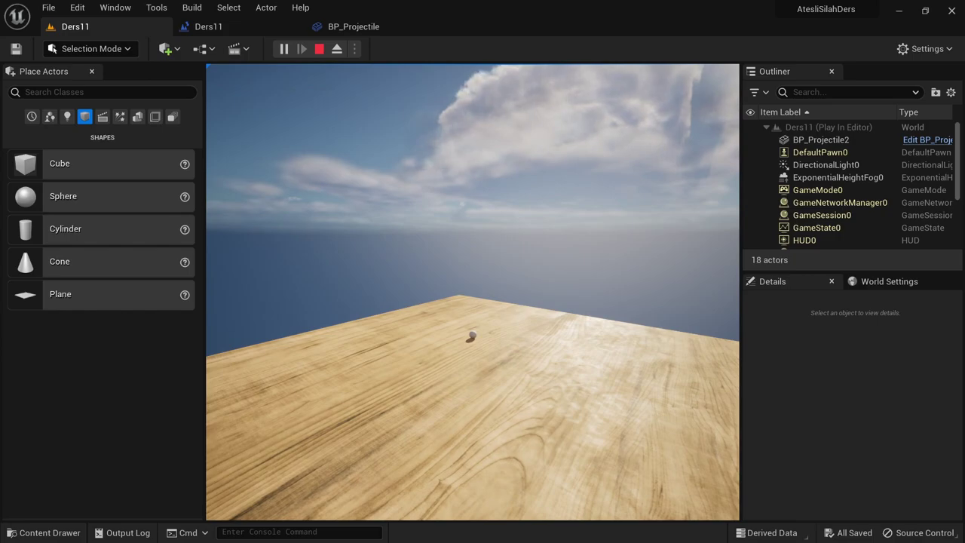
pyautogui.hotkey('shift', 'F1')
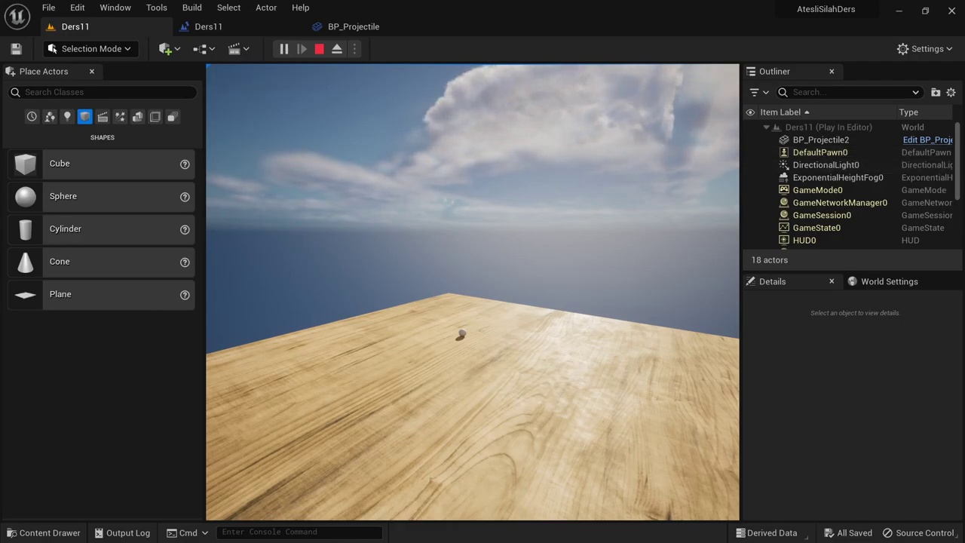
pyautogui.press('Escape')
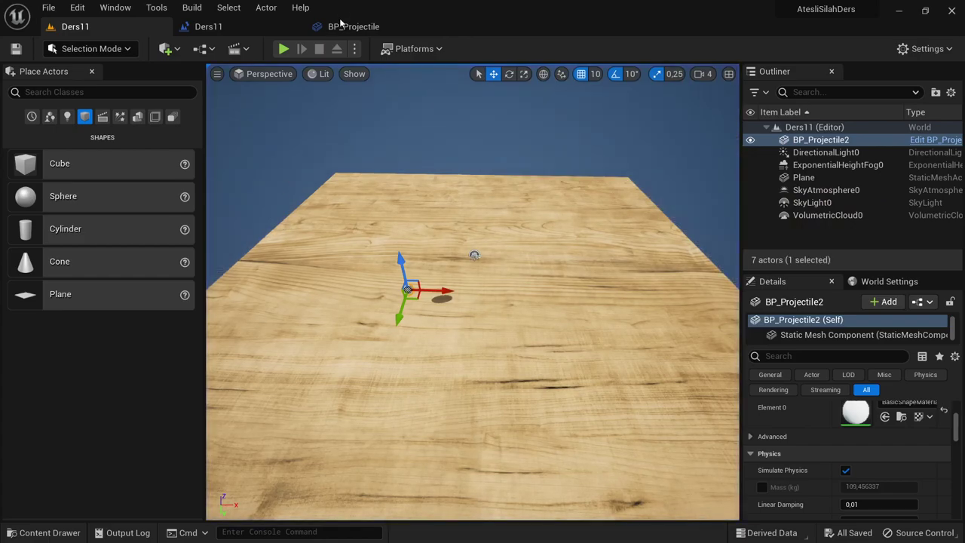
pyautogui.click(227, 27)
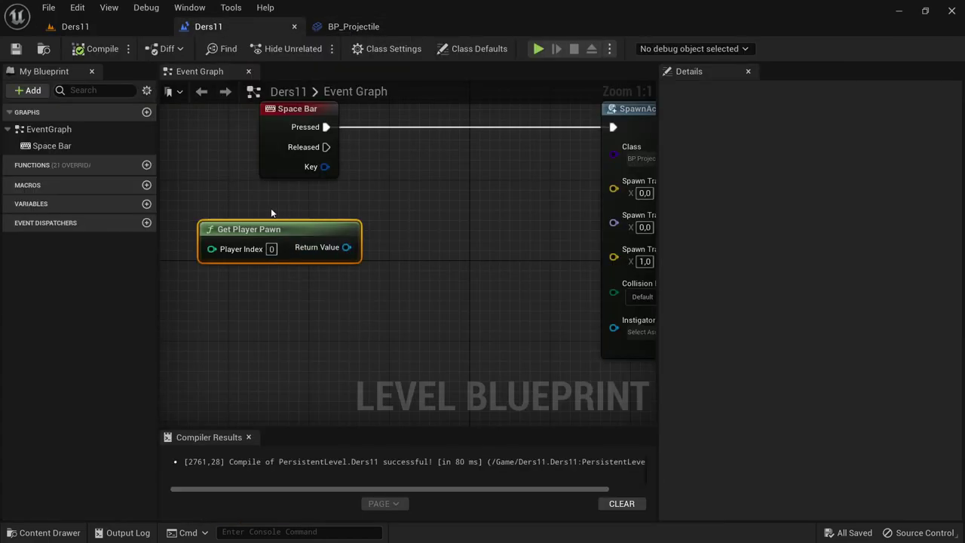
# Add Get Actor Location from the player pawn and wire it into SpawnActor's Spawn Transform Location.
pyautogui.moveTo(258, 230); pyautogui.dragTo(238, 230)
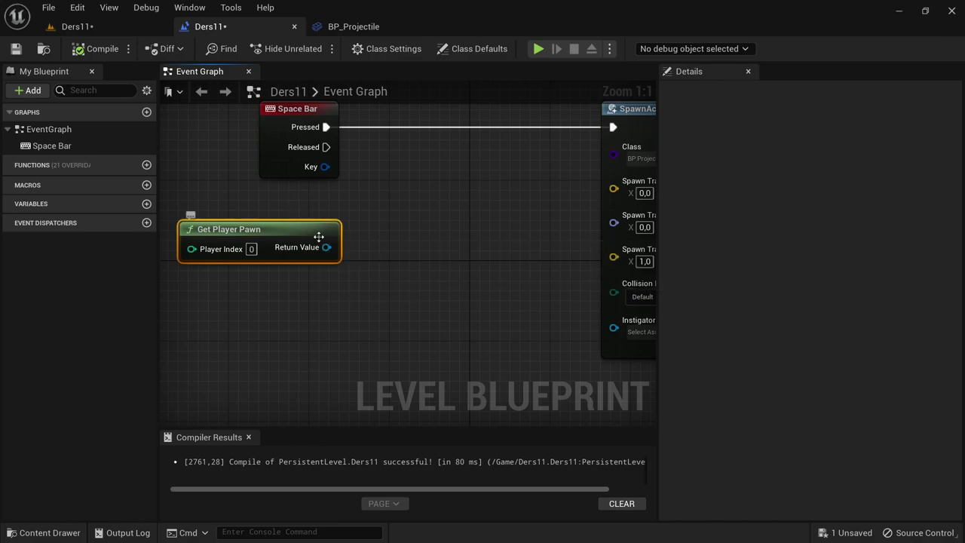
pyautogui.moveTo(326, 247); pyautogui.dragTo(372, 220)
pyautogui.write('get ac')
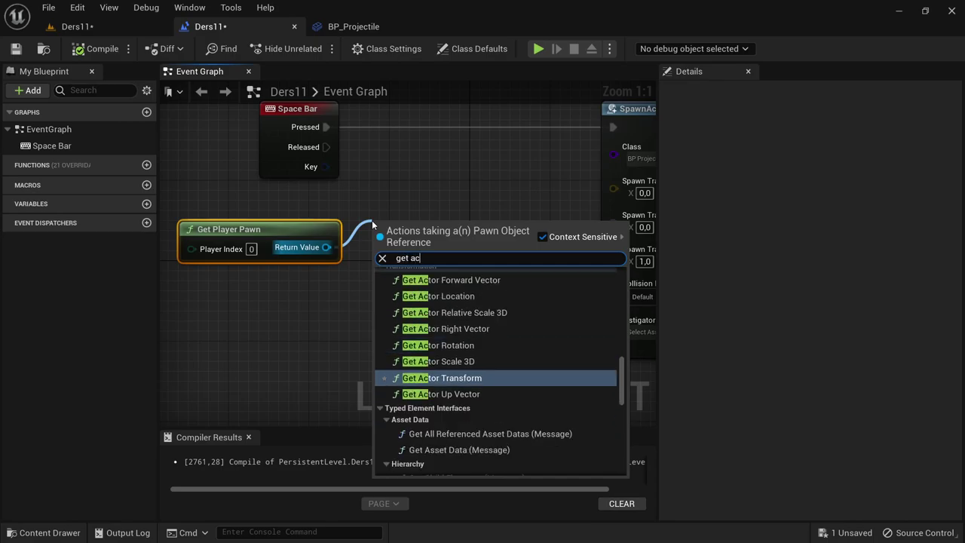
pyautogui.write('tor locat')
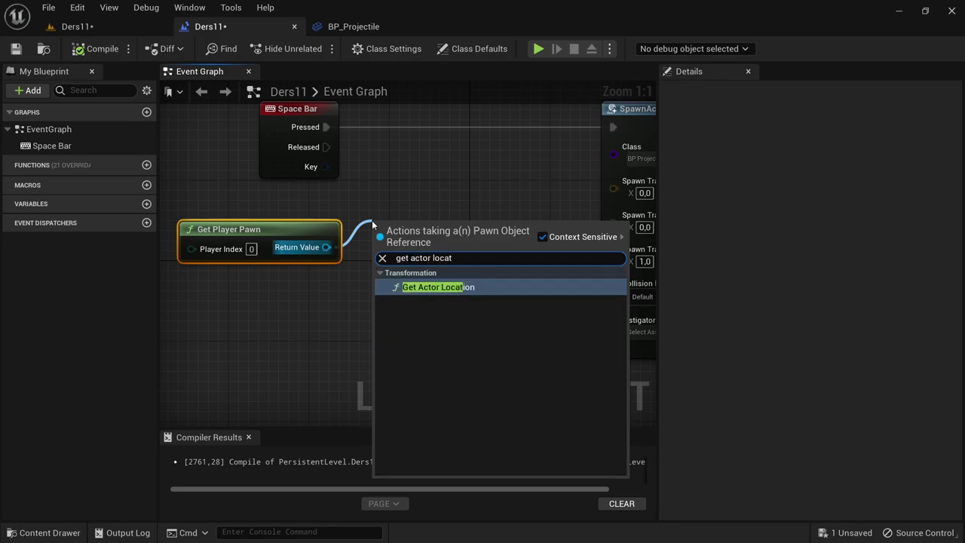
pyautogui.click(478, 291)
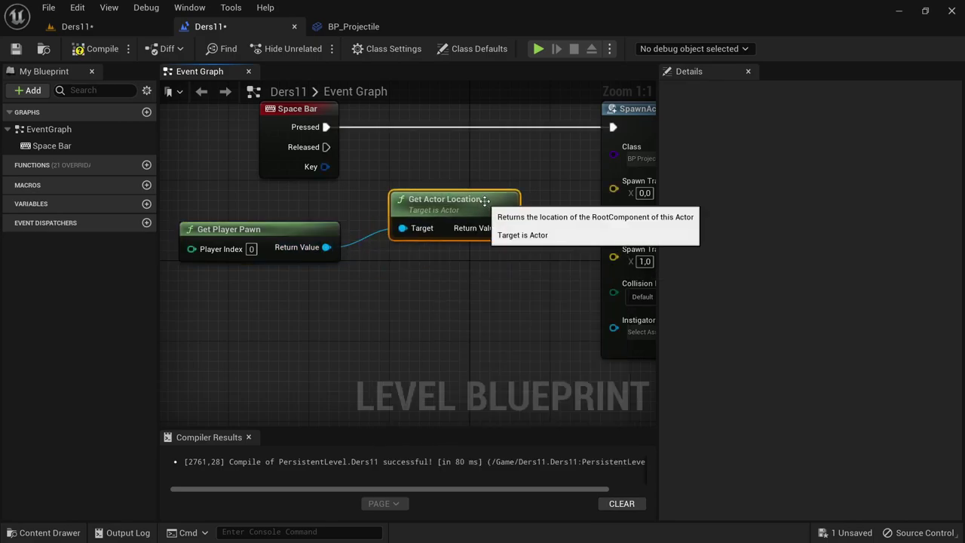
pyautogui.moveTo(462, 236)
pyautogui.mouseDown()
pyautogui.moveTo(420, 248)
pyautogui.moveTo(559, 217)
pyautogui.mouseUp()
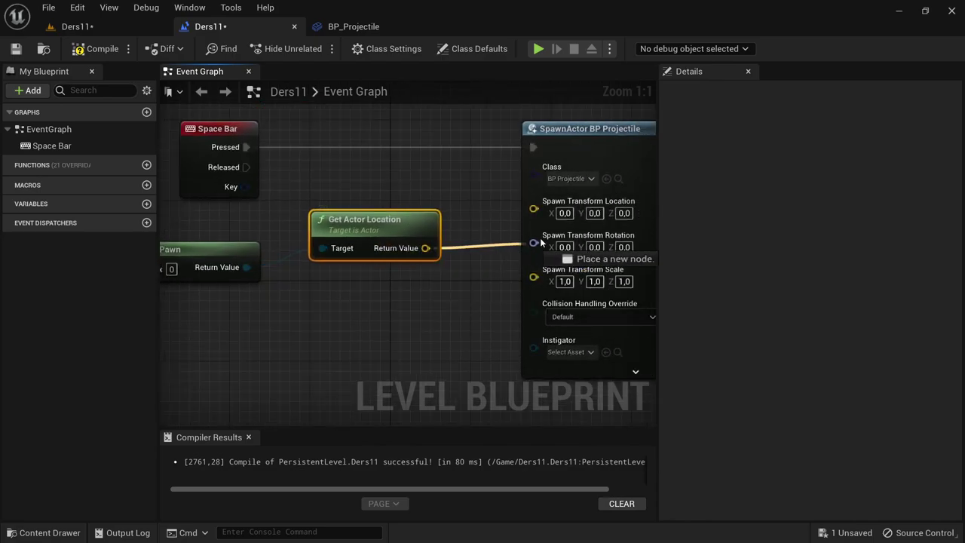
pyautogui.moveTo(493, 273); pyautogui.dragTo(443, 278, button='right')
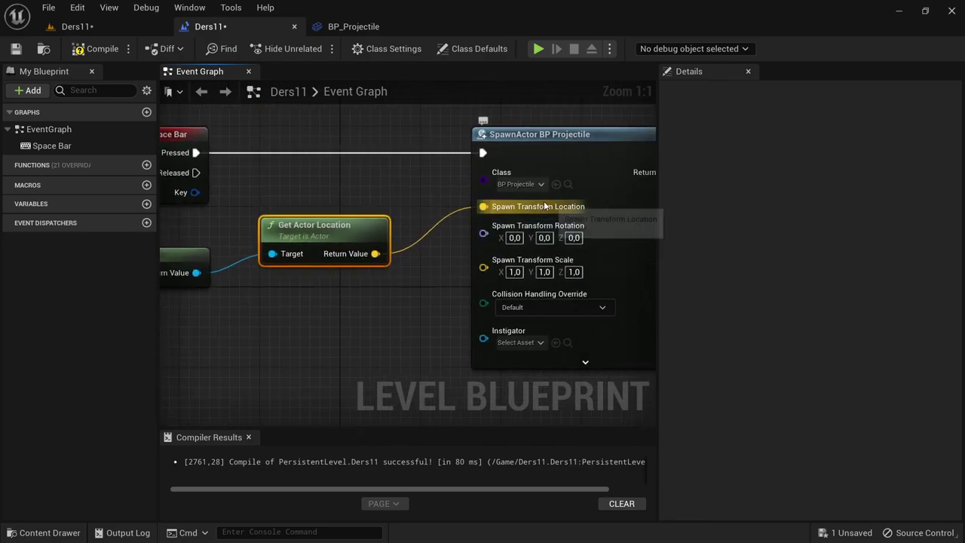
# Tidy the getter nodes beside SpawnActor and compile and save the Level Blueprint.
pyautogui.moveTo(504, 216); pyautogui.dragTo(431, 216, button='right')
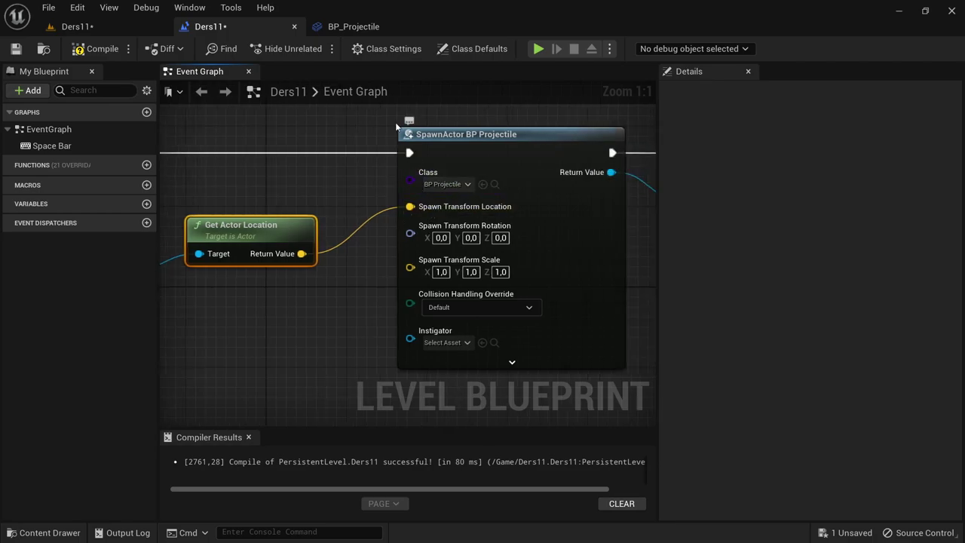
pyautogui.click(535, 232)
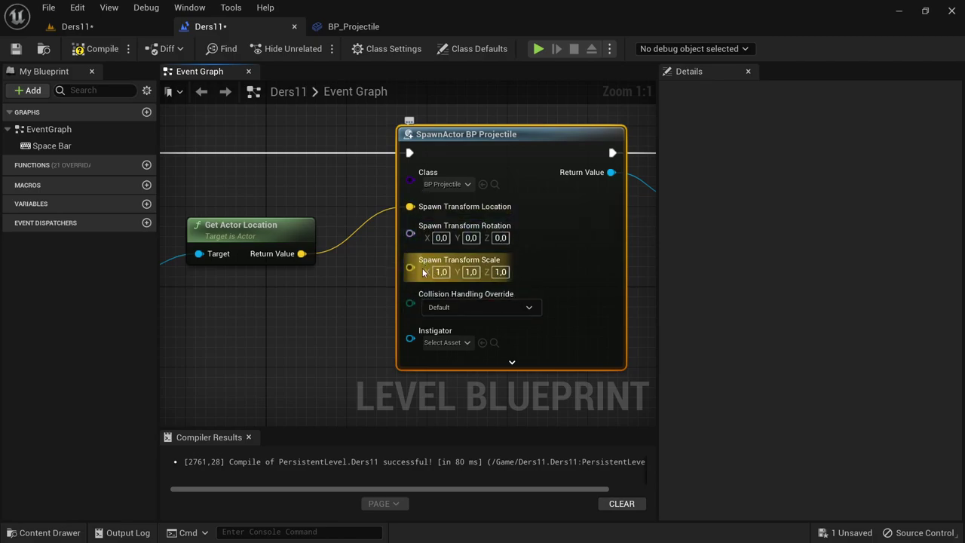
pyautogui.moveTo(346, 313); pyautogui.dragTo(523, 291, button='right')
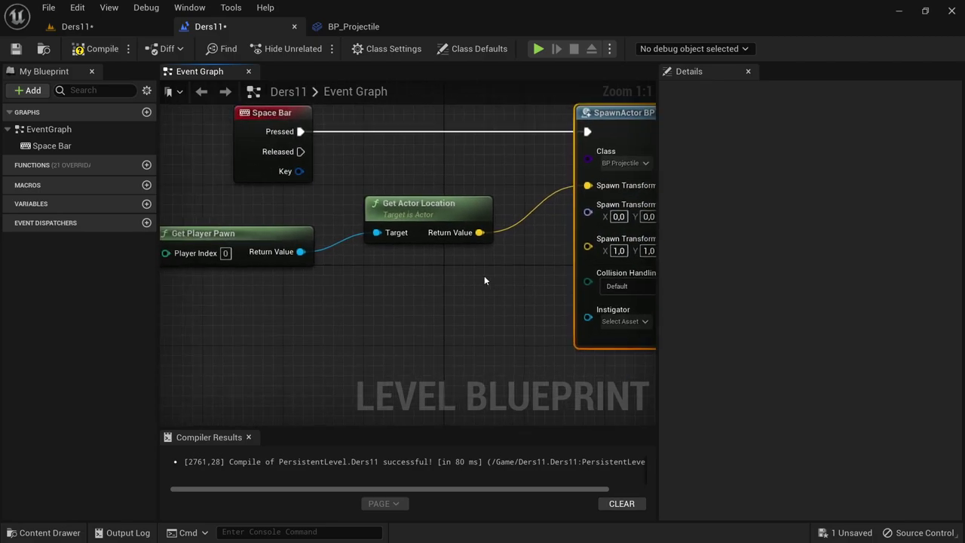
pyautogui.moveTo(365, 254); pyautogui.dragTo(302, 226)
pyautogui.moveTo(422, 214); pyautogui.dragTo(432, 204)
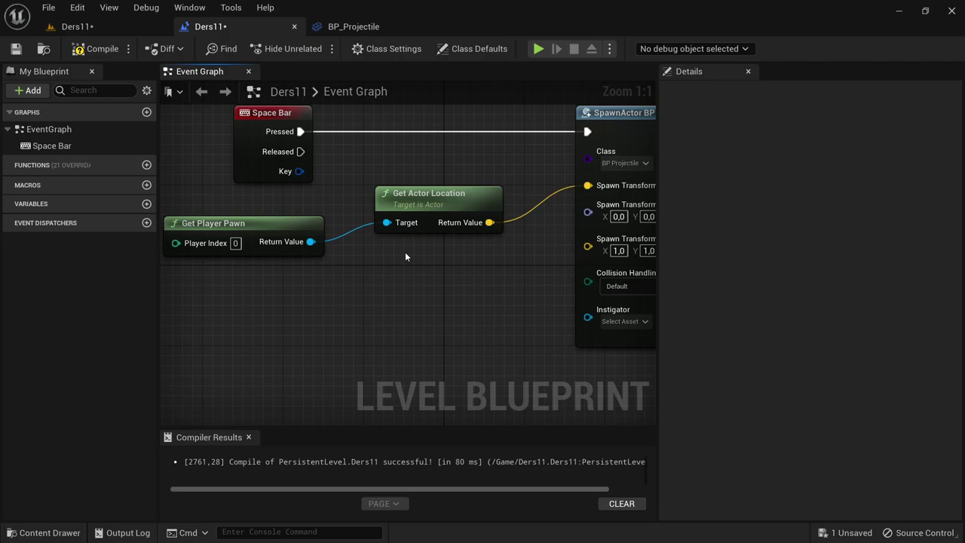
pyautogui.click(101, 48)
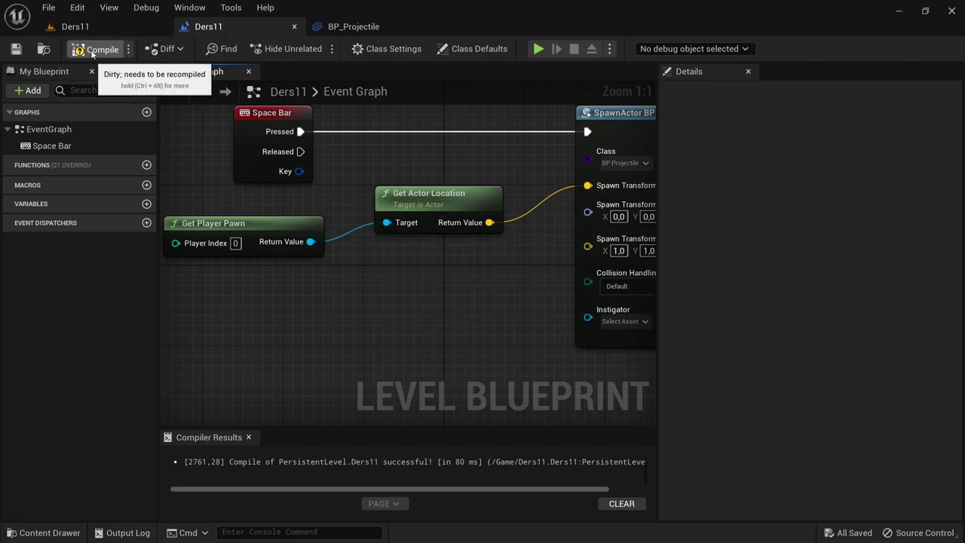
# Play the level with Alt+P, fire thirteen projectiles from the player, stop, and reopen the Level Blueprint.
pyautogui.click(116, 27)
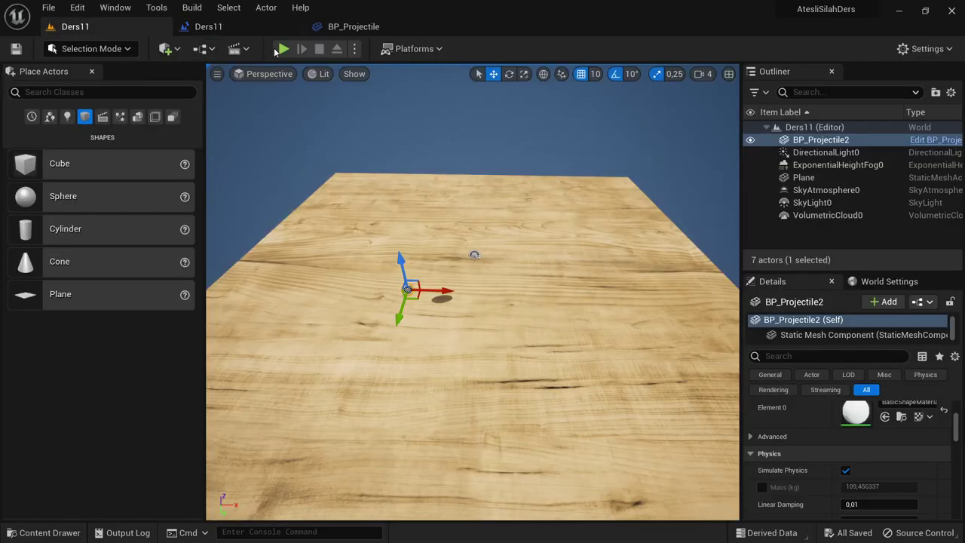
pyautogui.hotkey('alt', 'p')
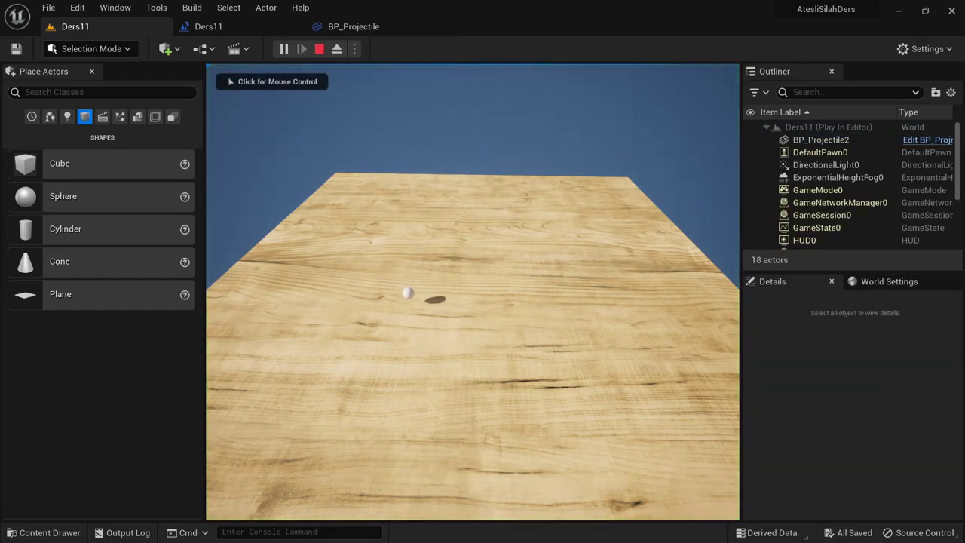
pyautogui.click(473, 292)
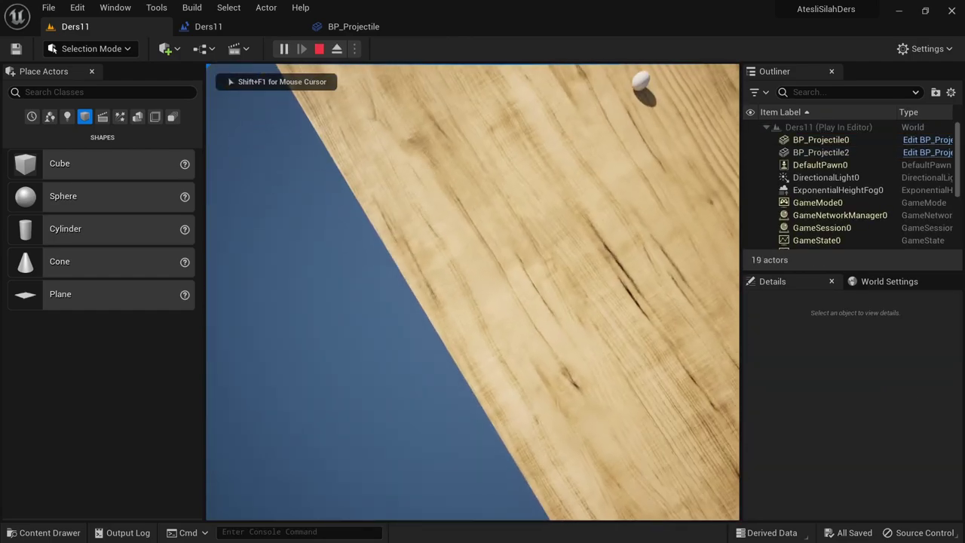
pyautogui.click(473, 292)
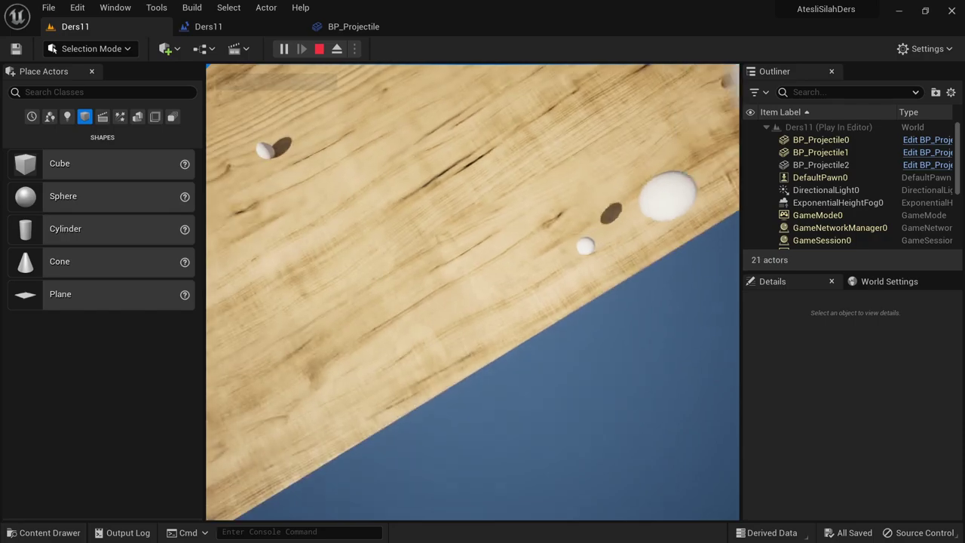
pyautogui.click(473, 291)
pyautogui.click(473, 292)
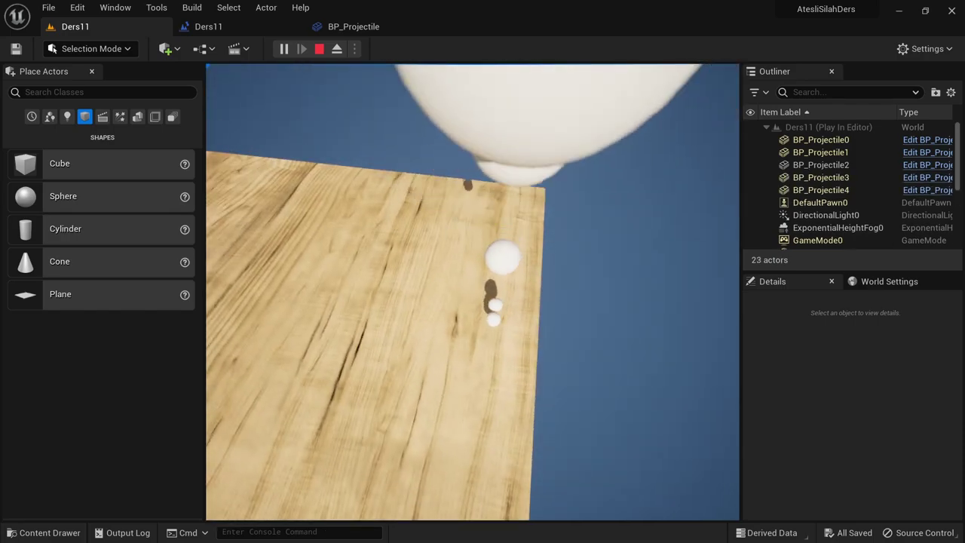
pyautogui.click(473, 292)
pyautogui.click(473, 291)
pyautogui.click(473, 292)
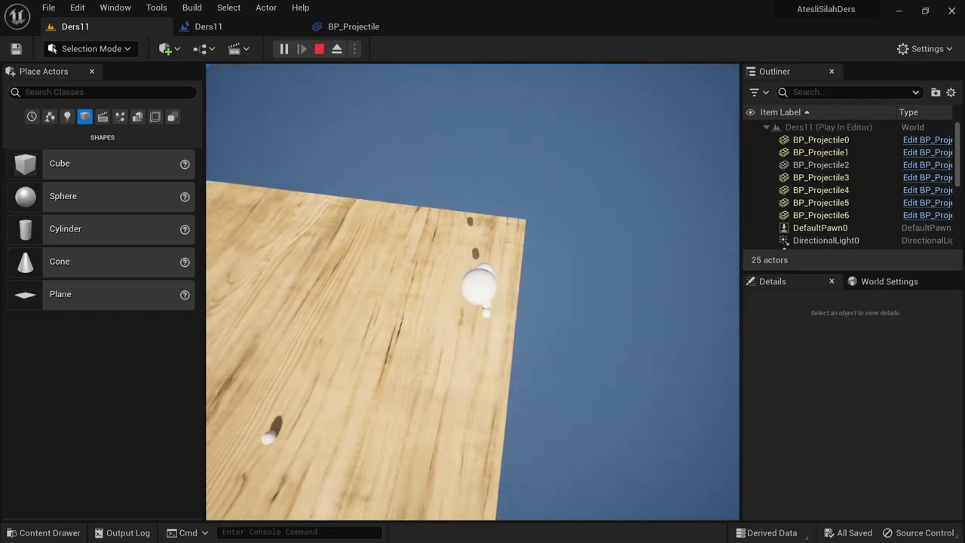
pyautogui.click(473, 292)
pyautogui.click(473, 291)
pyautogui.click(473, 292)
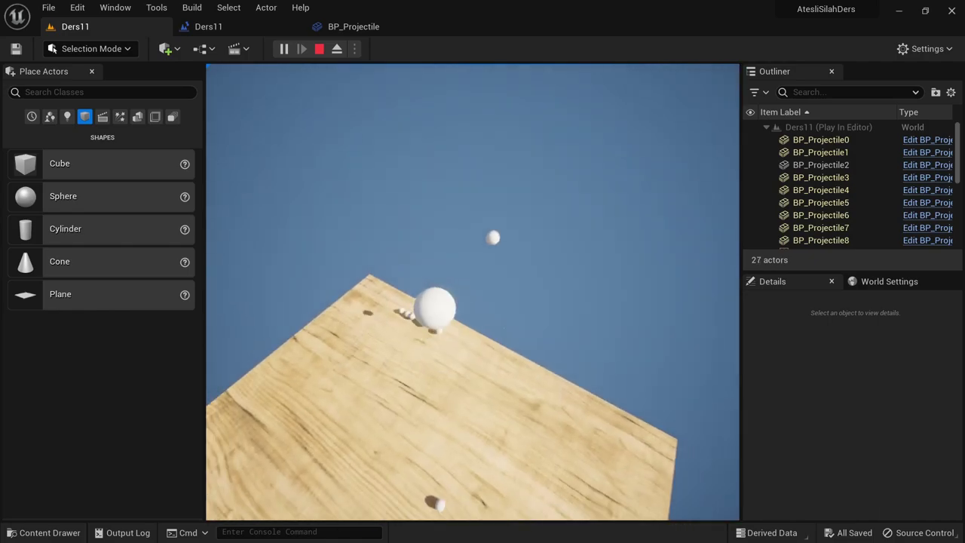
pyautogui.click(473, 292)
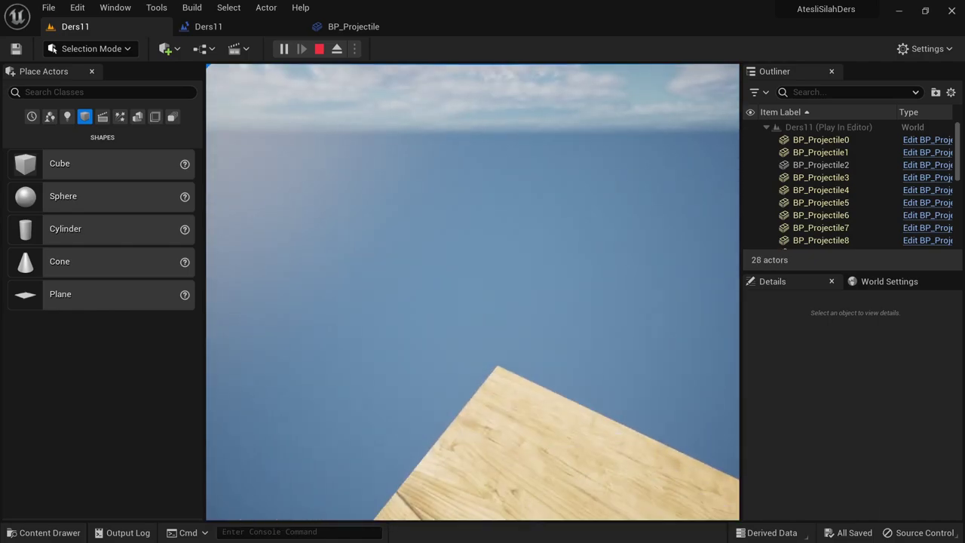
pyautogui.click(473, 292)
pyautogui.click(473, 292)
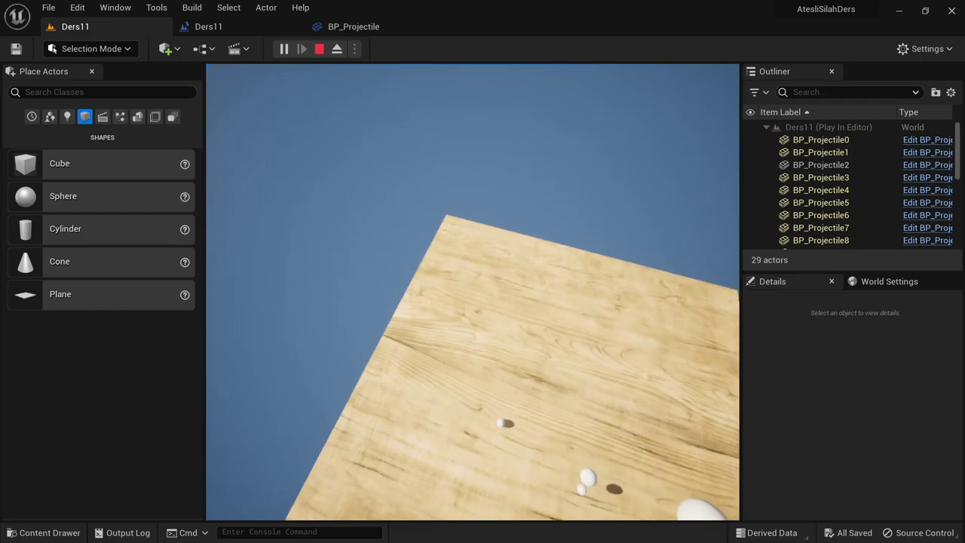
pyautogui.press('Escape')
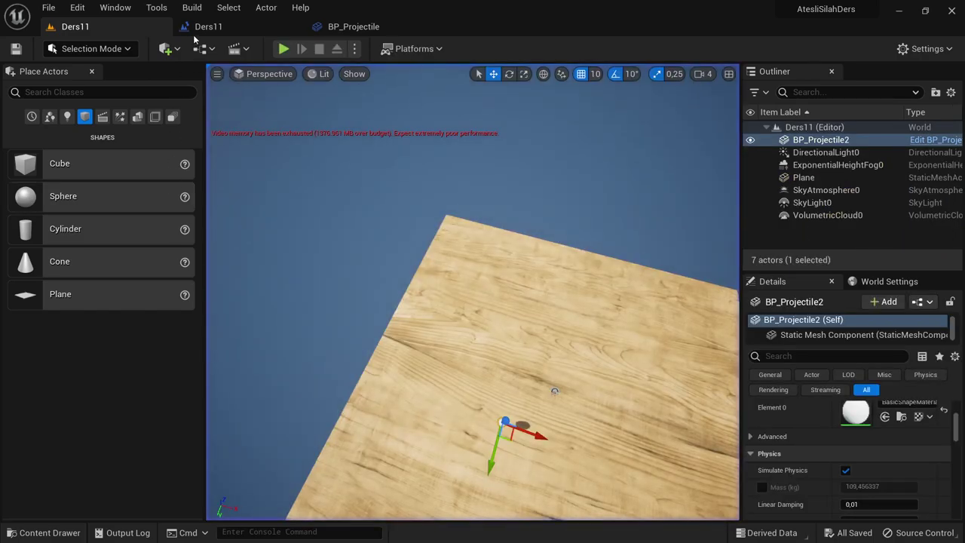
pyautogui.click(208, 27)
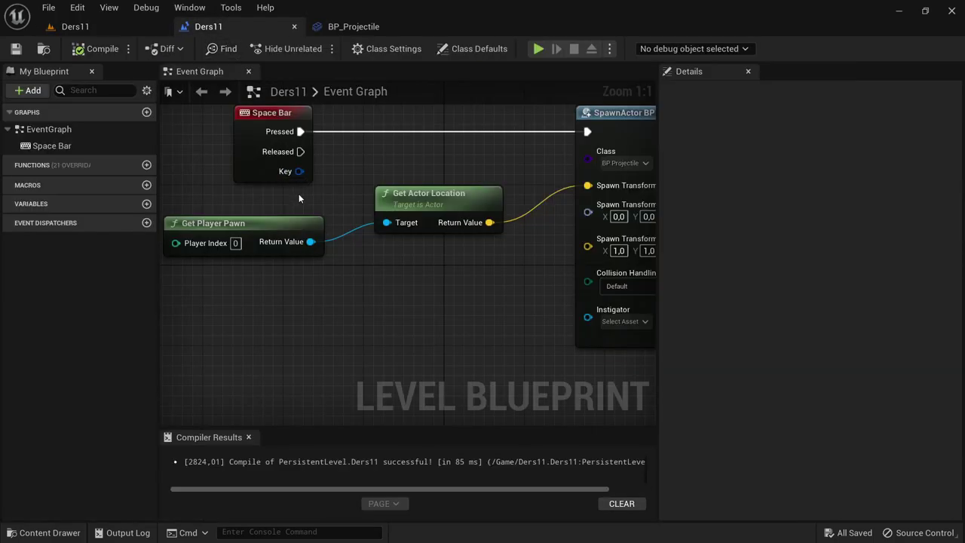
# Save, then add Get Control Rotation from the player pawn and wire it to Spawn Transform Rotation.
pyautogui.moveTo(447, 195); pyautogui.dragTo(445, 185)
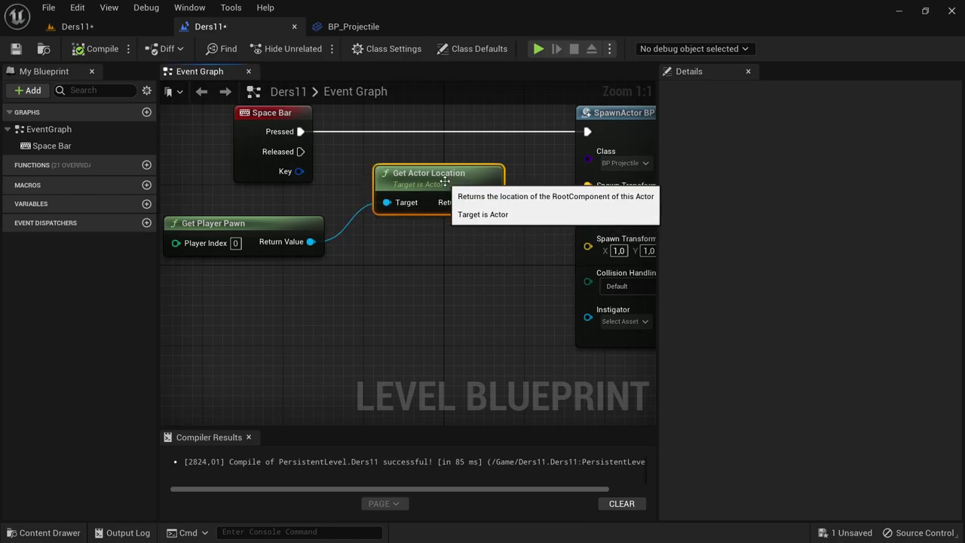
pyautogui.hotkey('ctrl', 's')
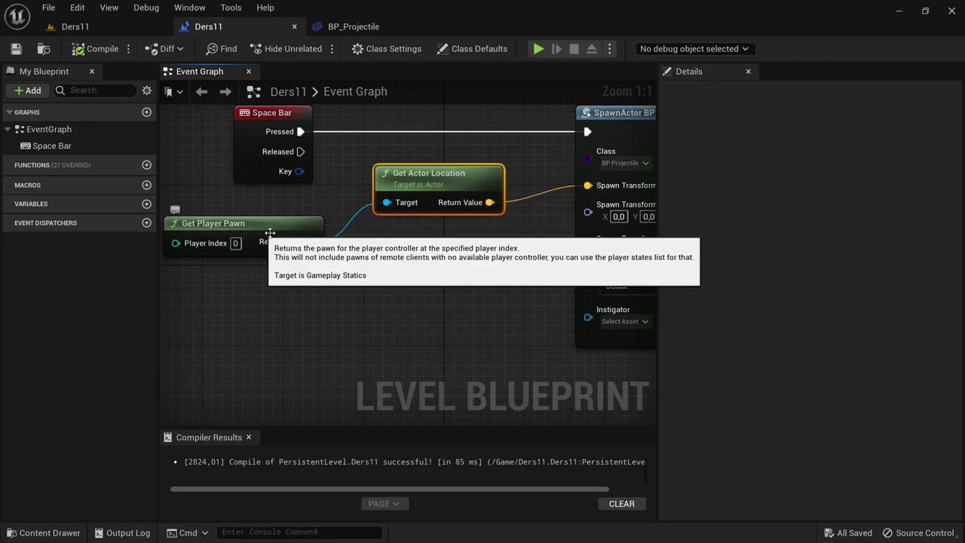
pyautogui.moveTo(311, 241)
pyautogui.keyDown('ctrl'); pyautogui.mouseDown()
pyautogui.moveTo(382, 249)
pyautogui.moveTo(404, 283)
pyautogui.mouseUp(); pyautogui.keyUp('ctrl')
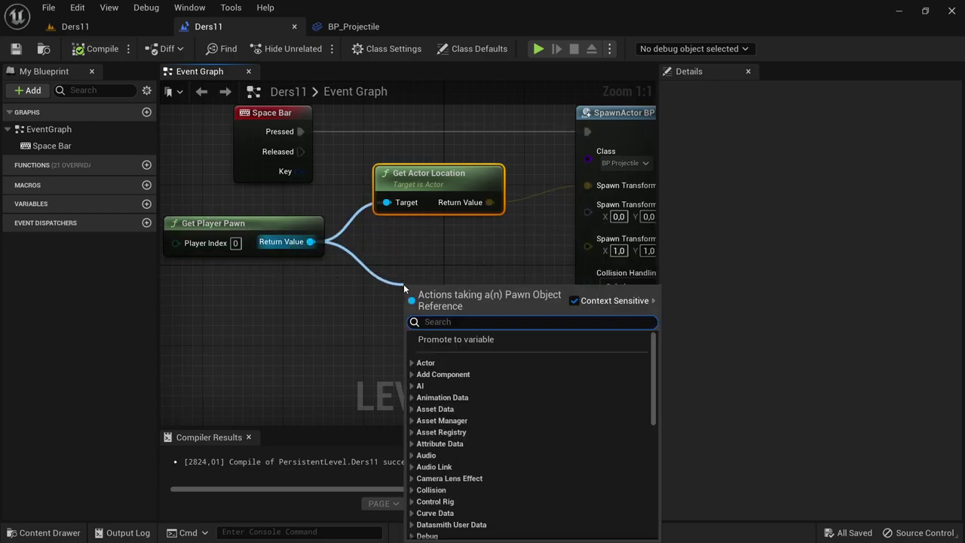
pyautogui.write('get contro')
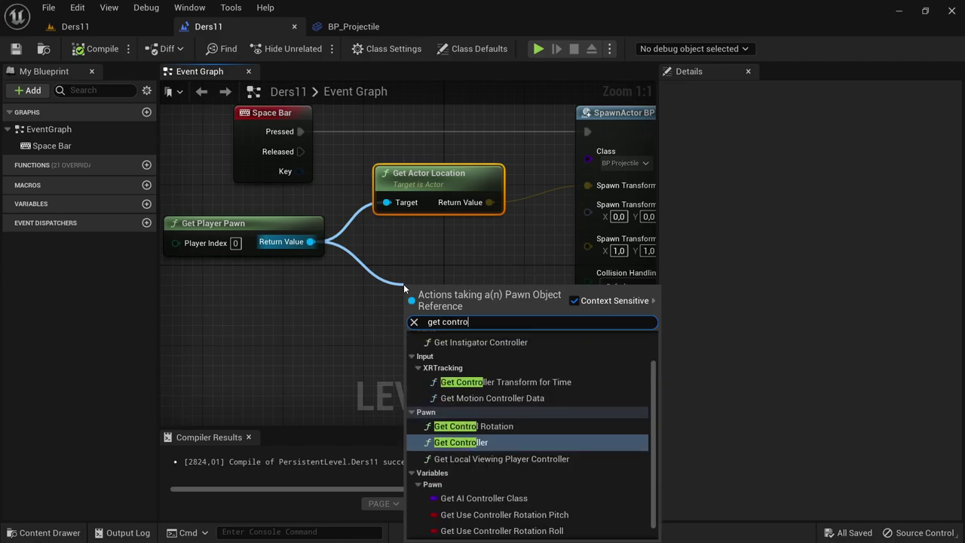
pyautogui.write('l')
pyautogui.press('Up')
pyautogui.press('Return')
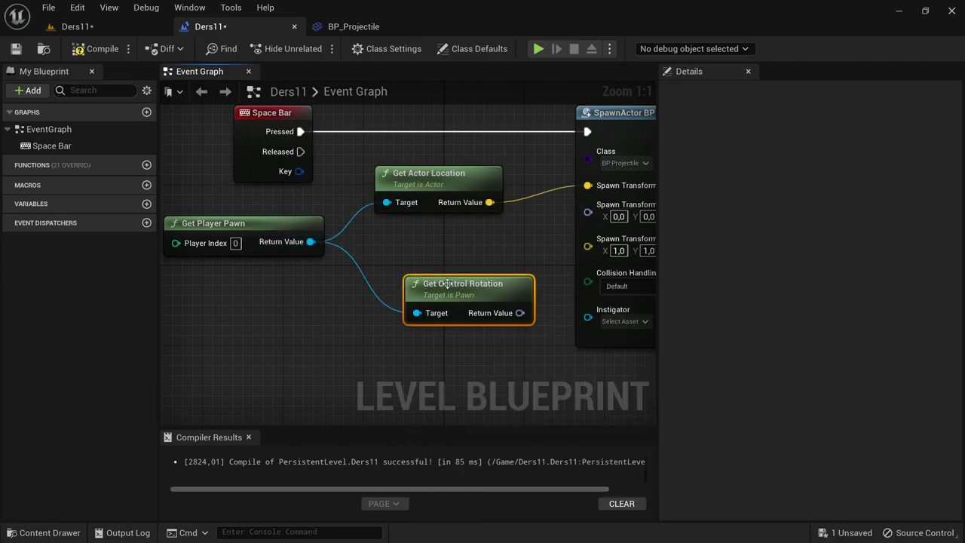
pyautogui.moveTo(446, 283); pyautogui.dragTo(416, 253)
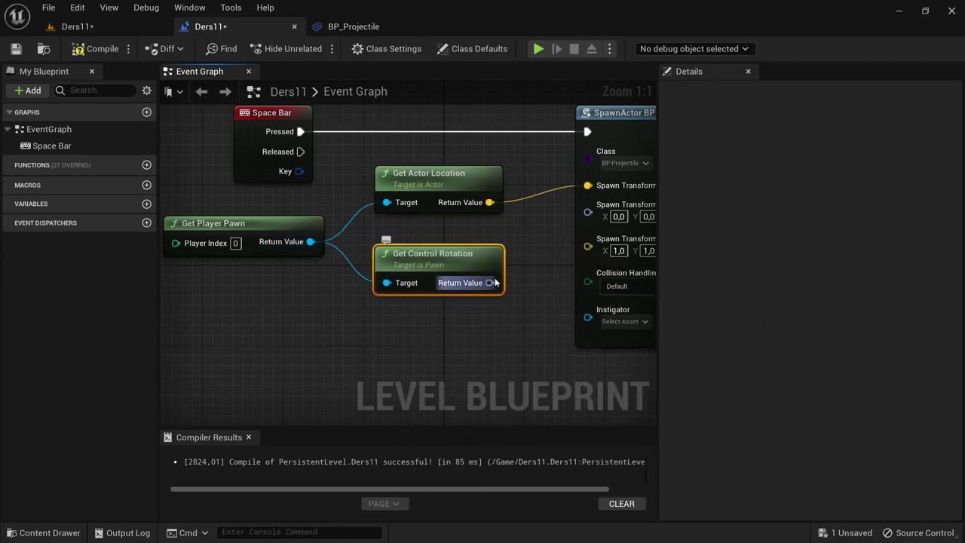
pyautogui.moveTo(490, 283)
pyautogui.mouseDown()
pyautogui.moveTo(564, 248)
pyautogui.moveTo(591, 215)
pyautogui.mouseUp()
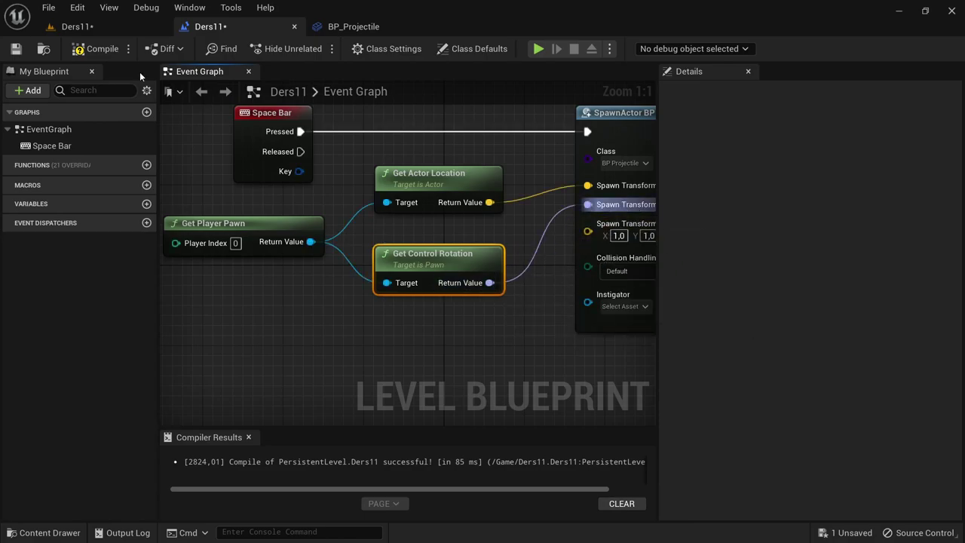
# Compile, play the level, fire six rotation-aimed projectiles onto the wooden floor, then stop.
pyautogui.click(105, 50)
pyautogui.click(119, 26)
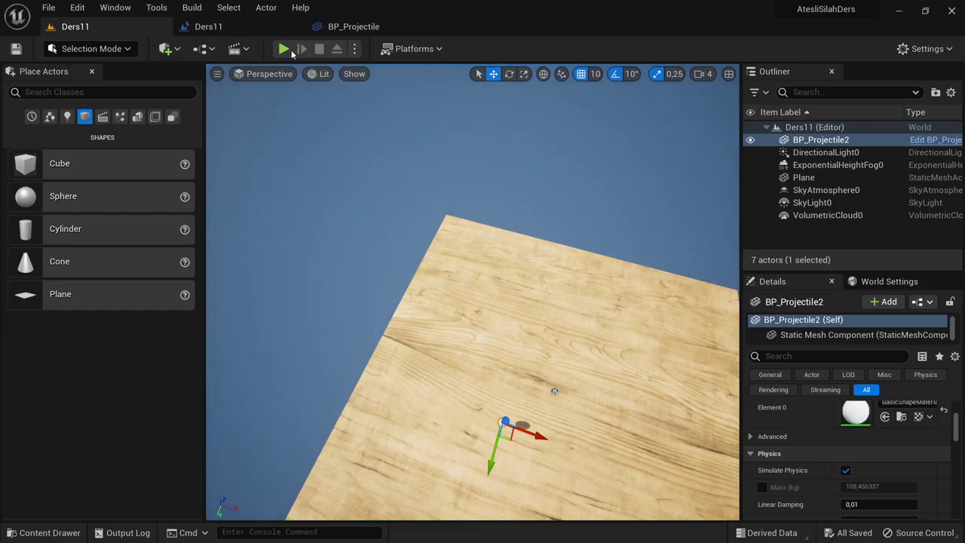
pyautogui.click(291, 51)
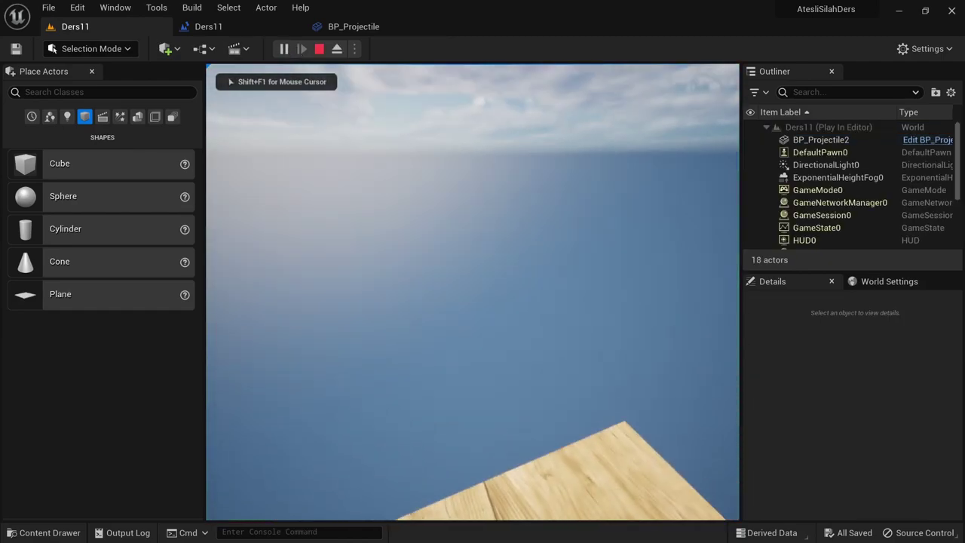
pyautogui.click(473, 292)
pyautogui.click(473, 292)
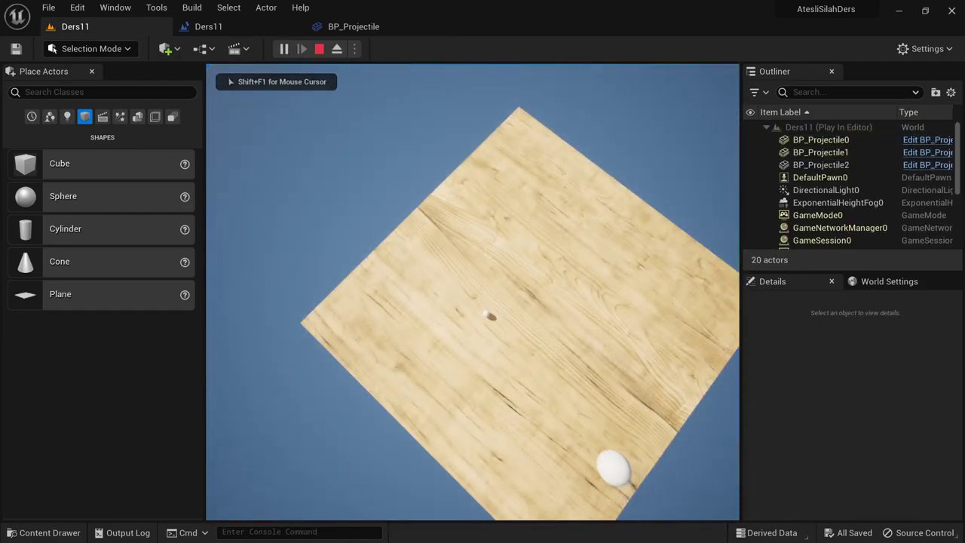
pyautogui.click(473, 292)
pyautogui.click(473, 292)
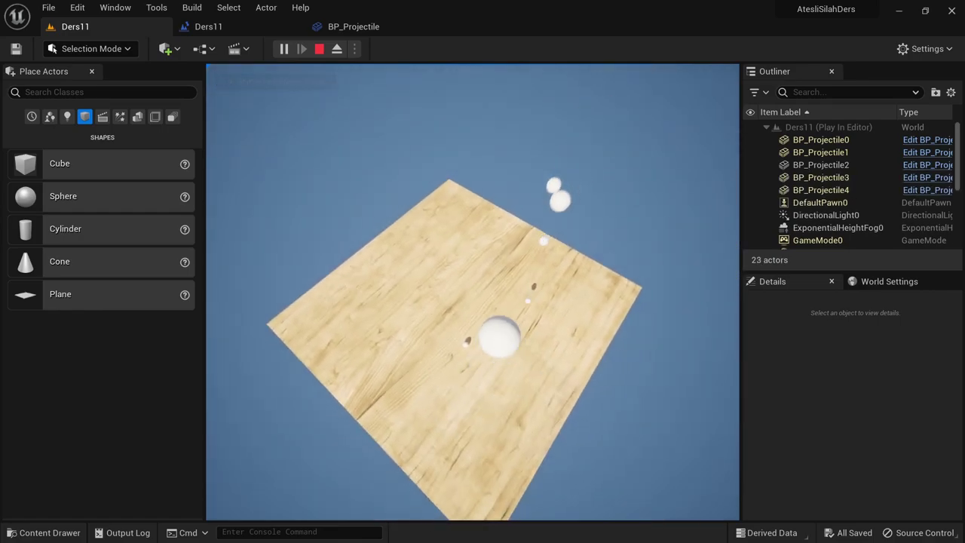
pyautogui.click(473, 292)
pyautogui.click(473, 292)
pyautogui.click(473, 292)
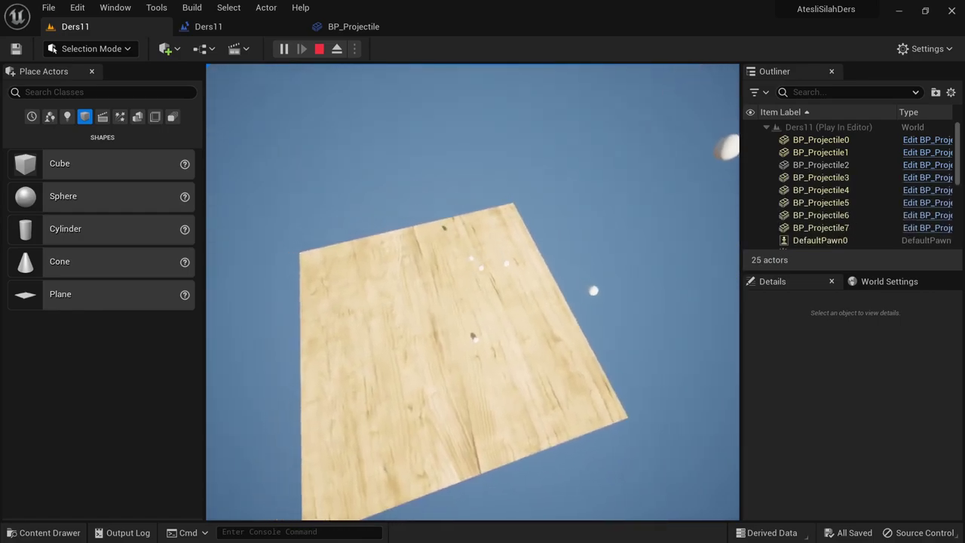
pyautogui.click(473, 292)
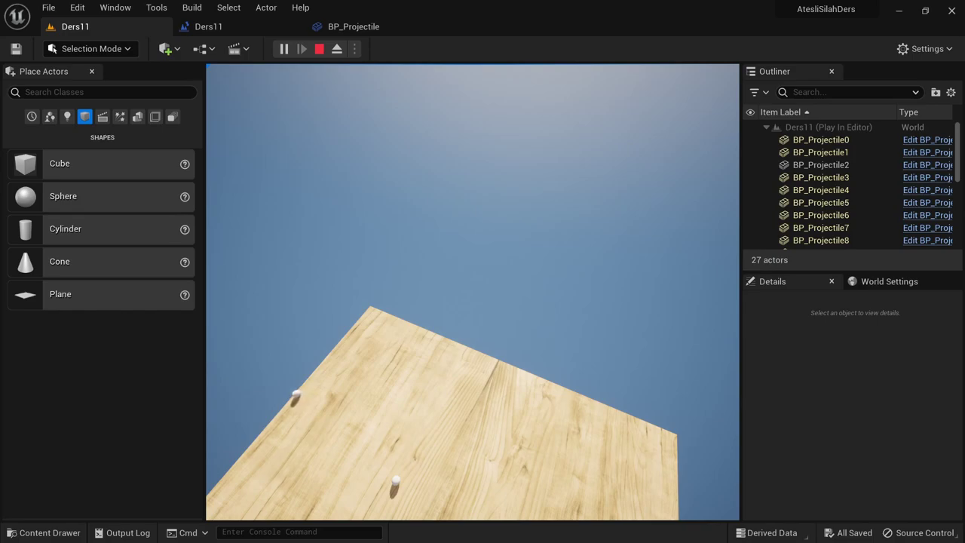
pyautogui.press('Escape')
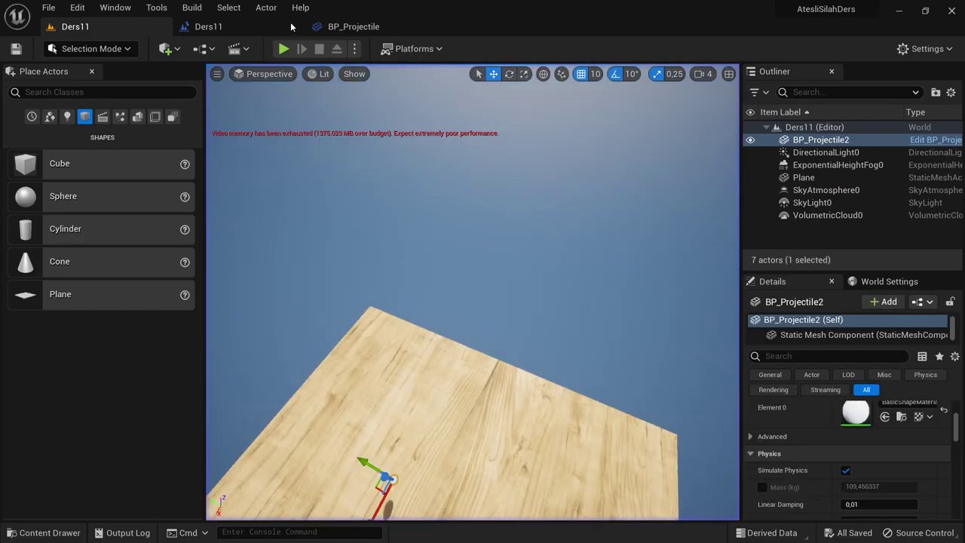
# Review the Add Impulse and SpawnActor BP Projectile nodes in the Ders11 Level Blueprint graph.
pyautogui.click(227, 29)
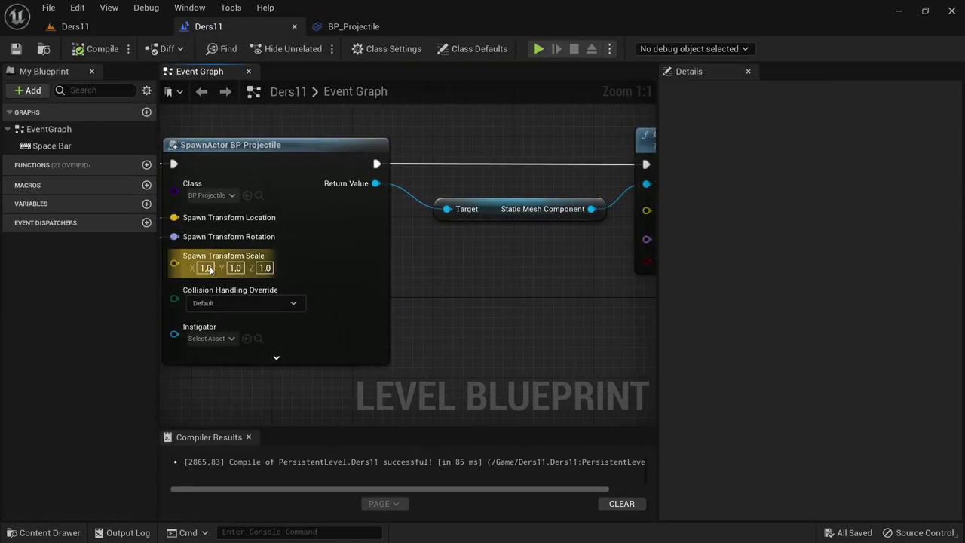
pyautogui.moveTo(512, 241); pyautogui.dragTo(257, 278, button='right')
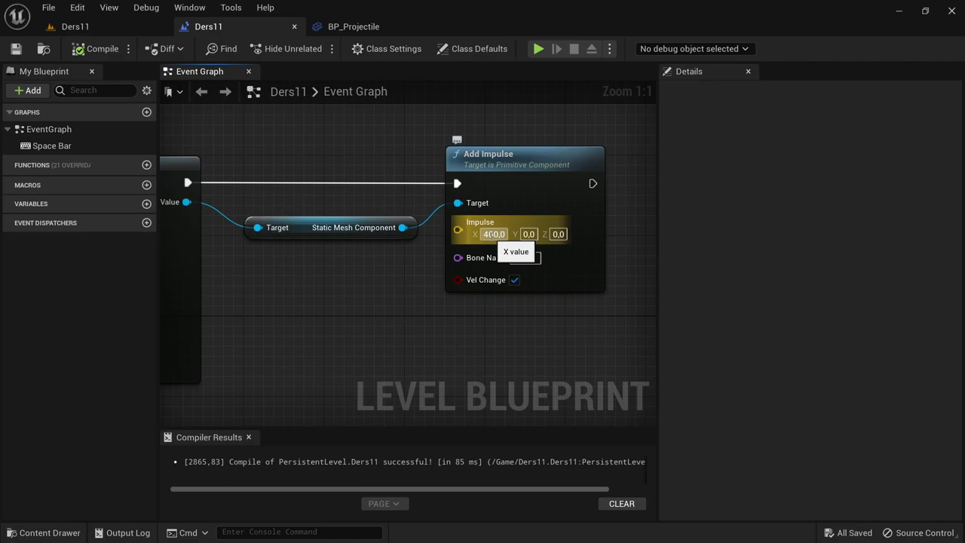
pyautogui.moveTo(230, 254); pyautogui.dragTo(375, 244, button='right')
pyautogui.moveTo(211, 132); pyautogui.dragTo(317, 139, button='right')
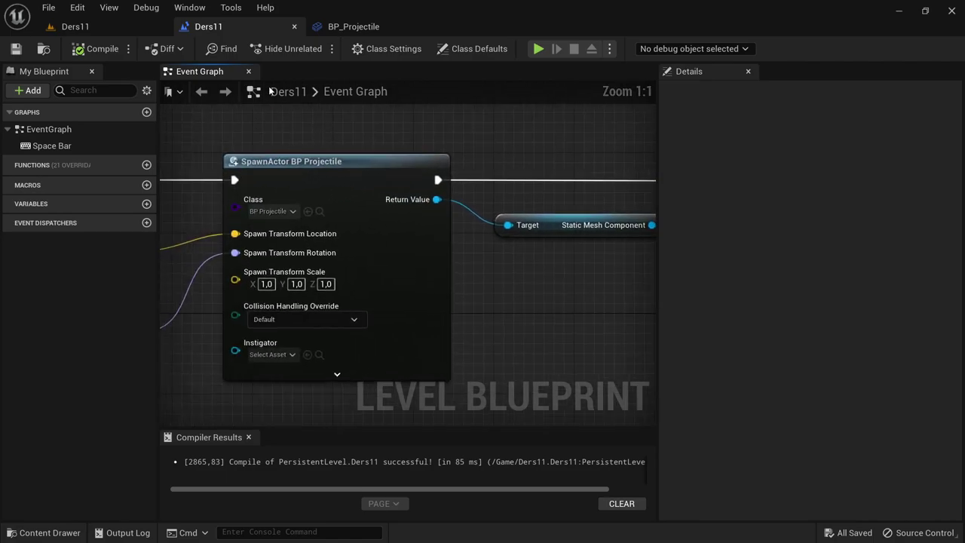
pyautogui.click(353, 26)
pyautogui.click(245, 26)
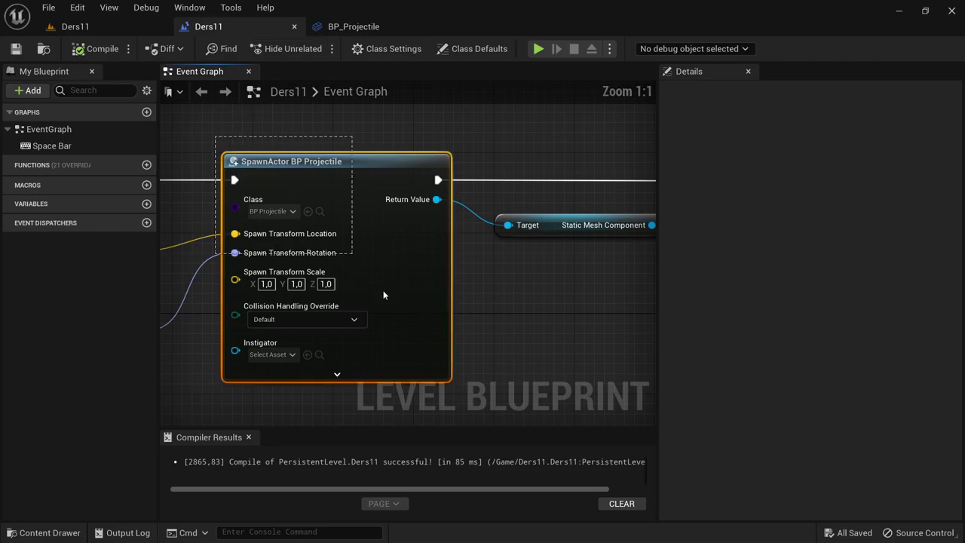
# Add a Get Actor Forward Vector node targeting the spawned projectile from SpawnActor's Return Value.
pyautogui.moveTo(474, 341); pyautogui.dragTo(367, 329, button='right')
pyautogui.moveTo(318, 190); pyautogui.dragTo(395, 263)
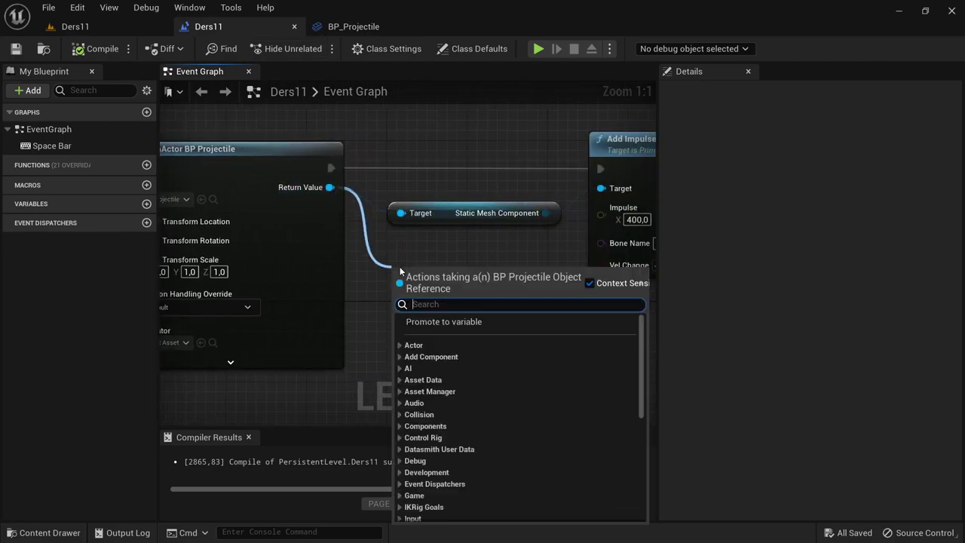
pyautogui.write('get forward vec')
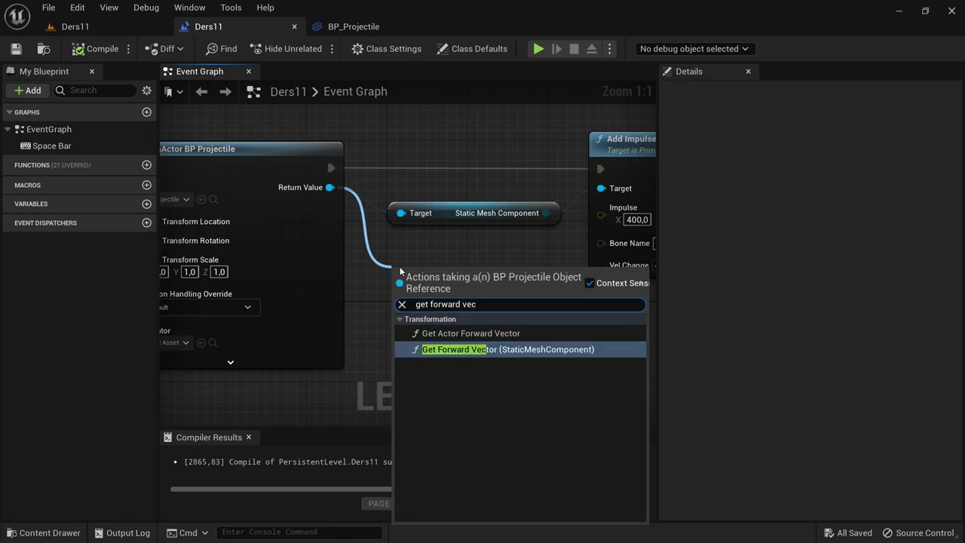
pyautogui.click(521, 333)
pyautogui.moveTo(442, 280); pyautogui.dragTo(457, 271)
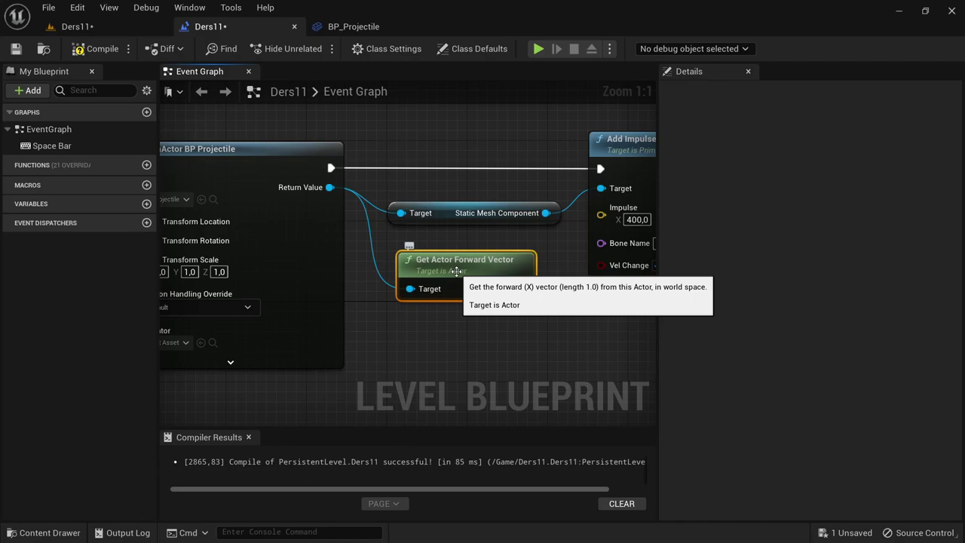
# Move Add Impulse right to make room and drag a connection from the forward vector output.
pyautogui.moveTo(557, 328); pyautogui.dragTo(408, 241)
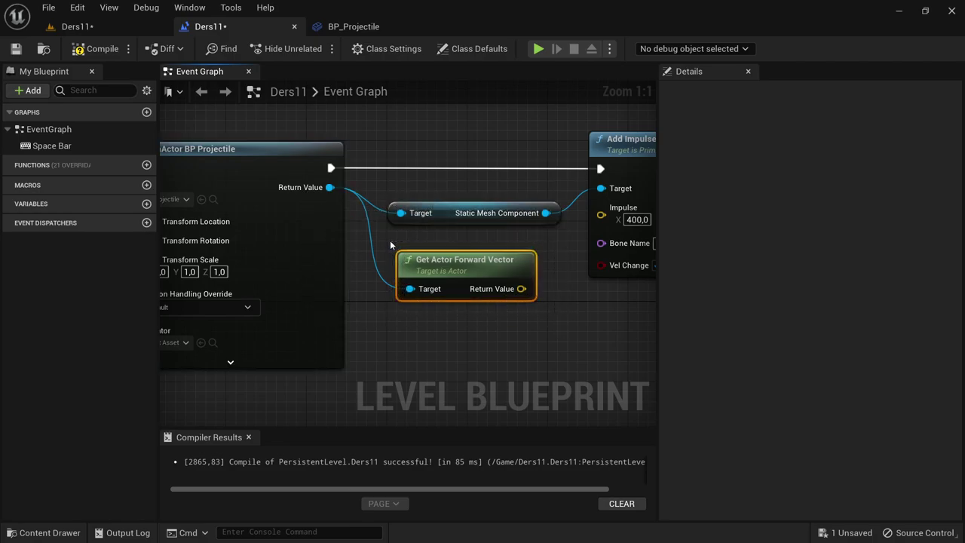
pyautogui.moveTo(507, 321); pyautogui.dragTo(431, 315, button='right')
pyautogui.moveTo(558, 189); pyautogui.dragTo(618, 188)
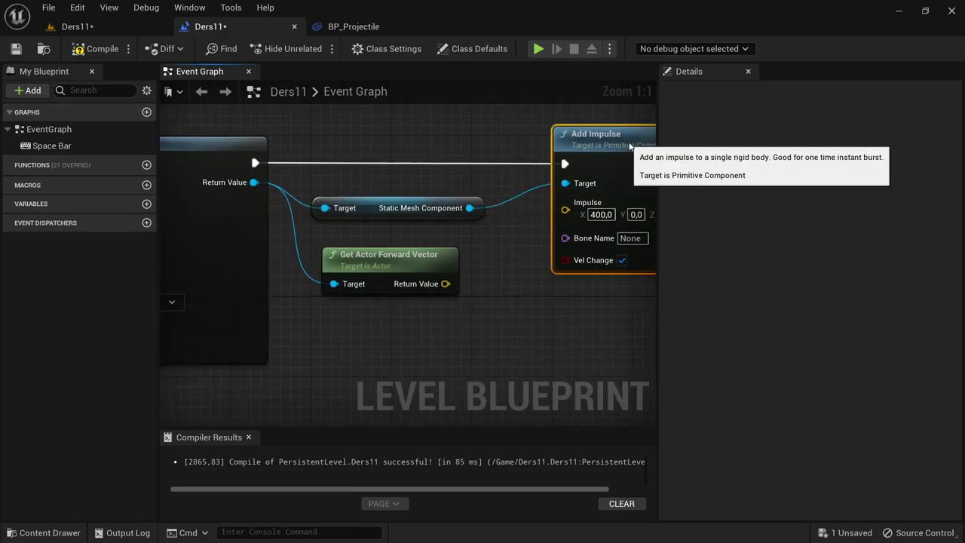
pyautogui.moveTo(420, 272); pyautogui.dragTo(337, 260, button='right')
pyautogui.moveTo(337, 259)
pyautogui.mouseDown()
pyautogui.moveTo(328, 250)
pyautogui.moveTo(420, 322)
pyautogui.mouseUp()
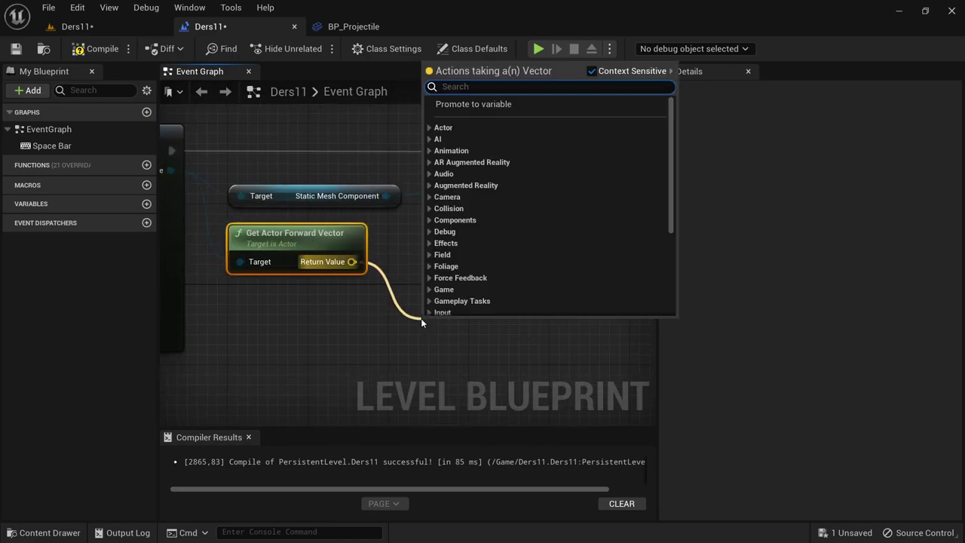
# Insert a Multiply node after the forward vector and wire its result into Add Impulse's Impulse.
pyautogui.click(353, 307)
pyautogui.moveTo(352, 261)
pyautogui.mouseDown()
pyautogui.moveTo(395, 288)
pyautogui.moveTo(411, 313)
pyautogui.mouseUp()
pyautogui.write('*')
pyautogui.press('Return')
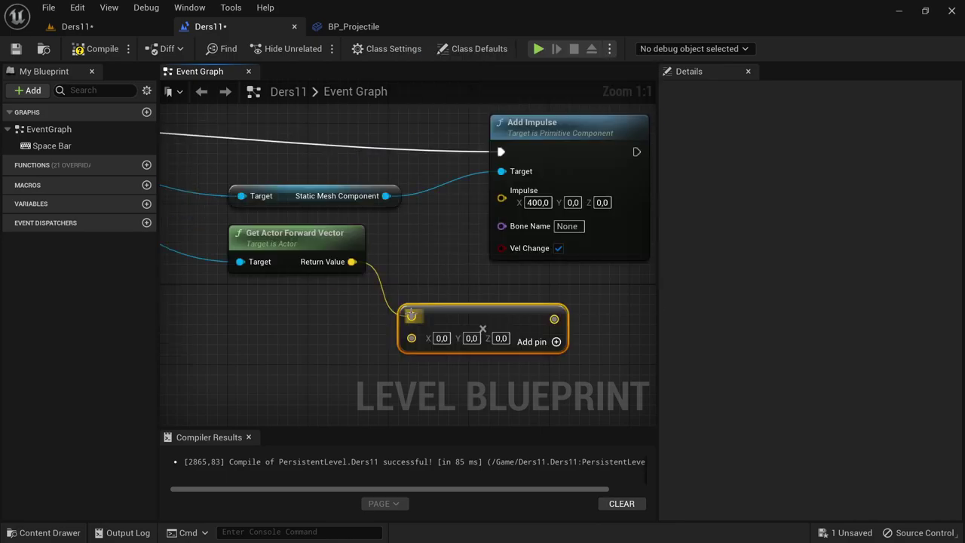
pyautogui.moveTo(408, 302); pyautogui.dragTo(301, 280, button='right')
pyautogui.moveTo(487, 115); pyautogui.dragTo(583, 98)
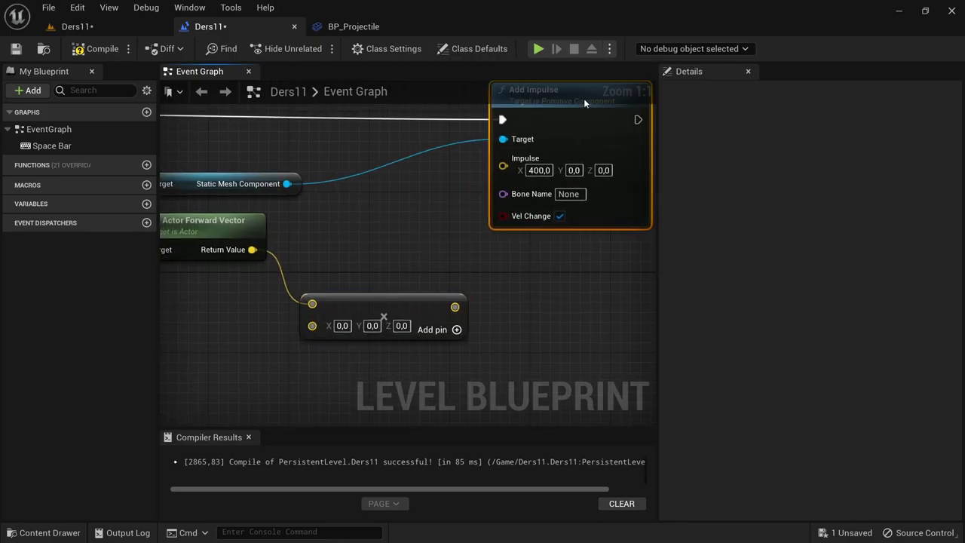
pyautogui.moveTo(455, 306); pyautogui.dragTo(512, 160)
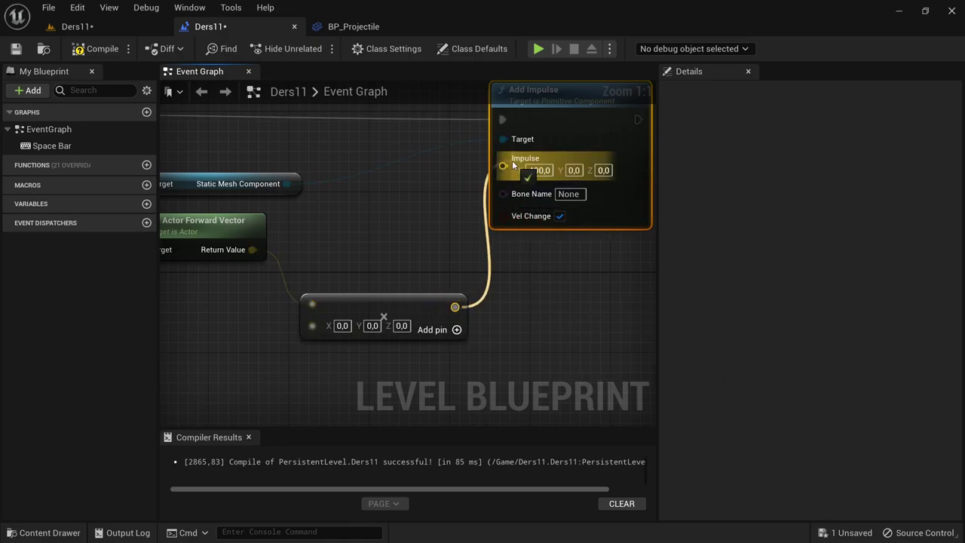
pyautogui.moveTo(408, 300); pyautogui.dragTo(416, 239)
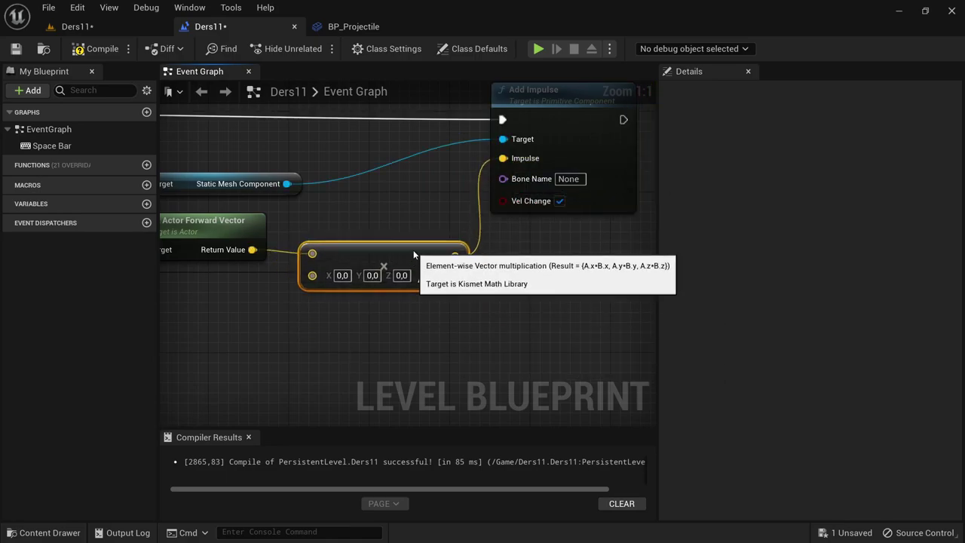
# Make Multiply's second input an integer of 400, then compile and save the Level Blueprint.
pyautogui.rightClick(313, 273)
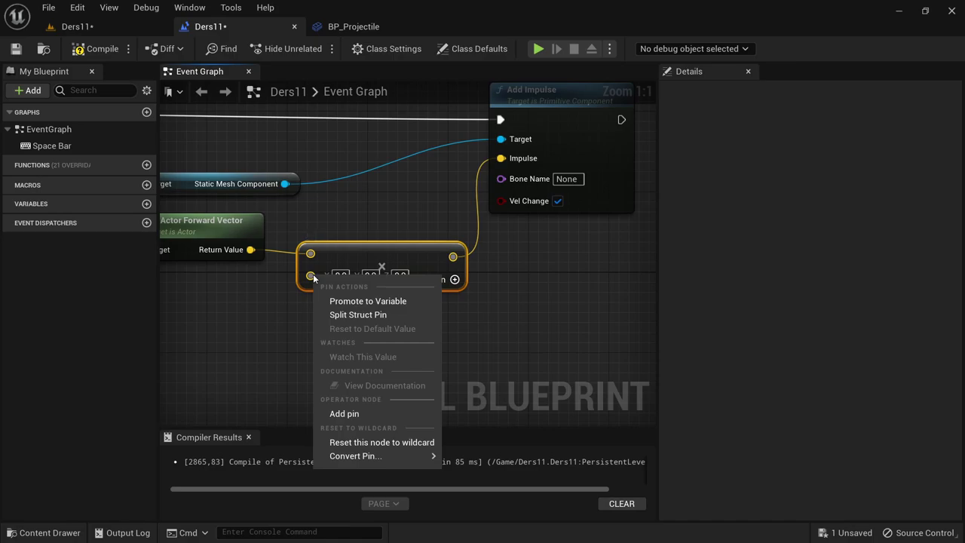
pyautogui.moveTo(355, 457)
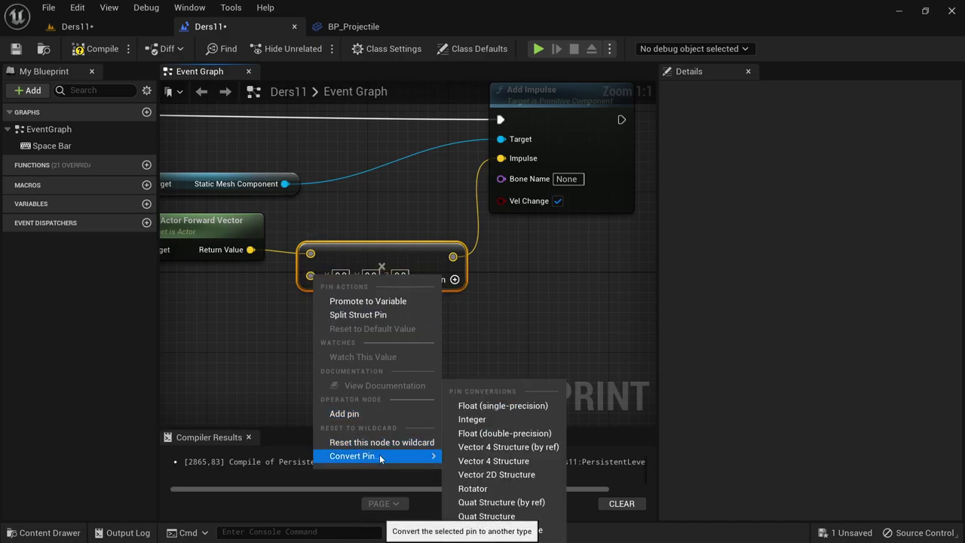
pyautogui.click(502, 419)
pyautogui.write('400')
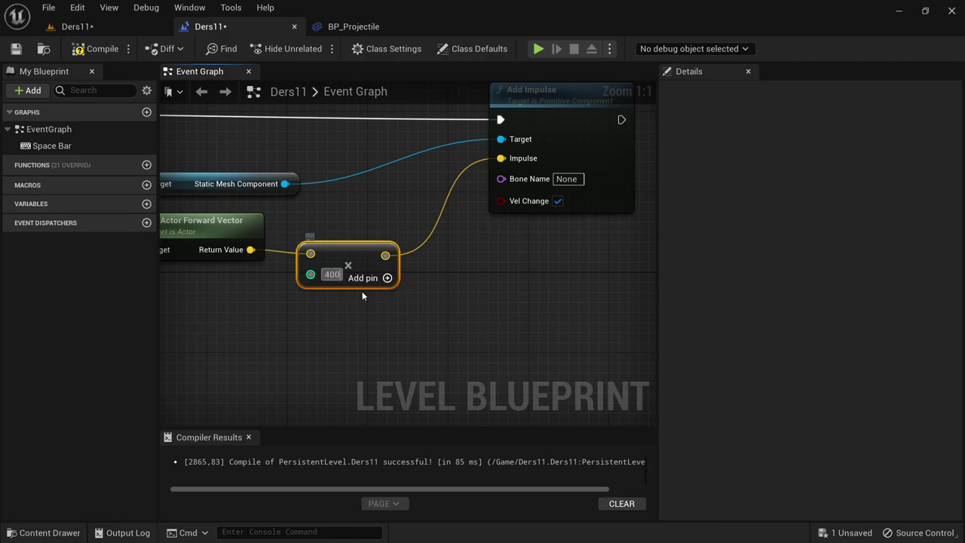
pyautogui.click(92, 51)
pyautogui.hotkey('ctrl', 's')
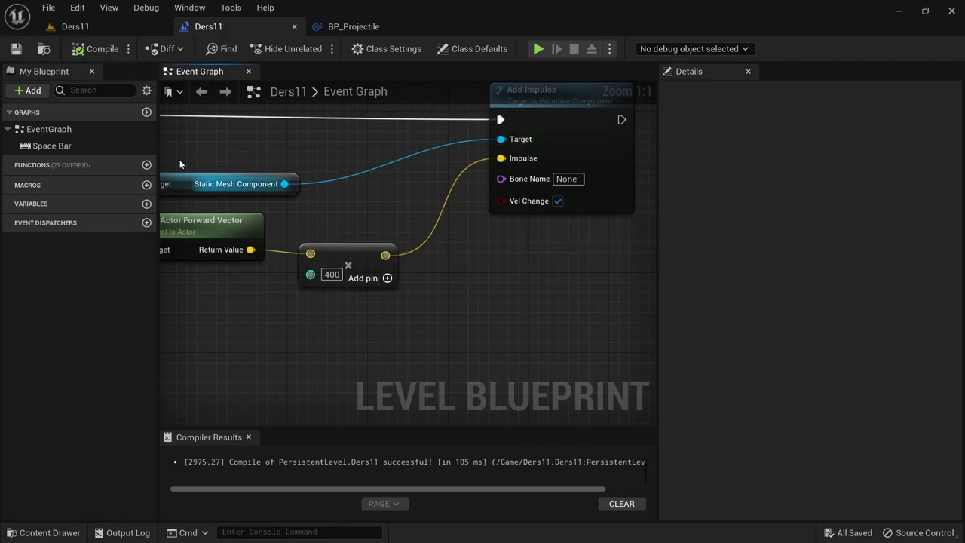
pyautogui.moveTo(360, 292); pyautogui.dragTo(427, 291, button='right')
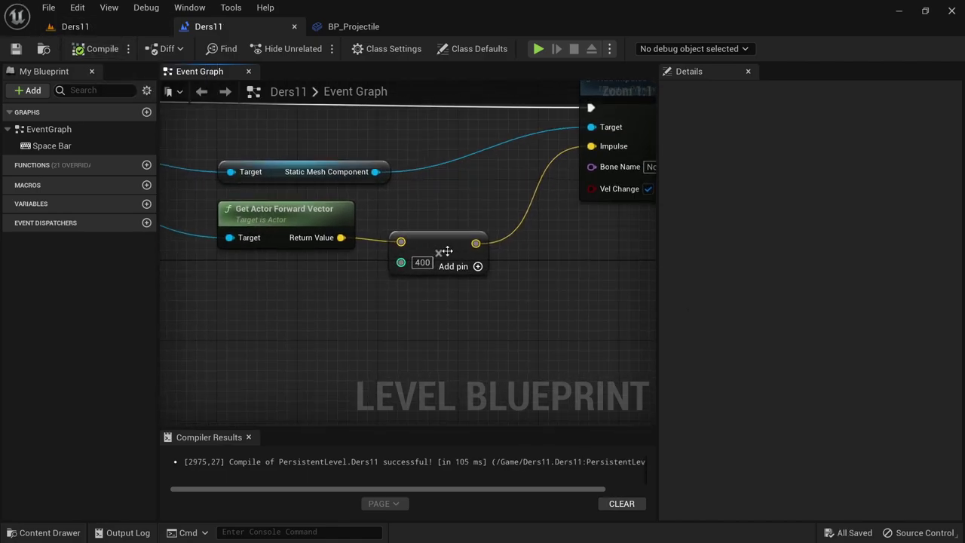
pyautogui.moveTo(488, 296); pyautogui.dragTo(384, 224)
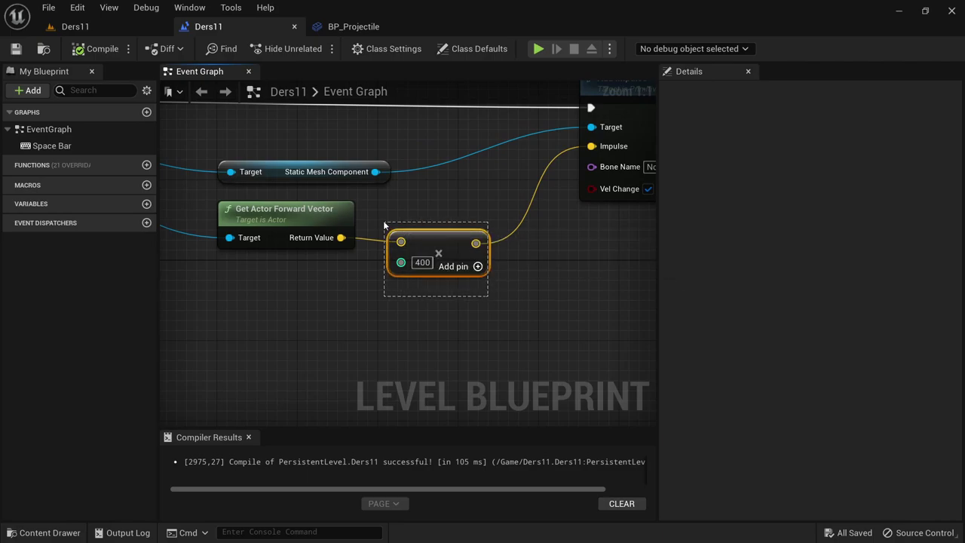
# Save the work and start a Play-in-Editor test of the Ders11 level.
pyautogui.hotkey('ctrl', 's')
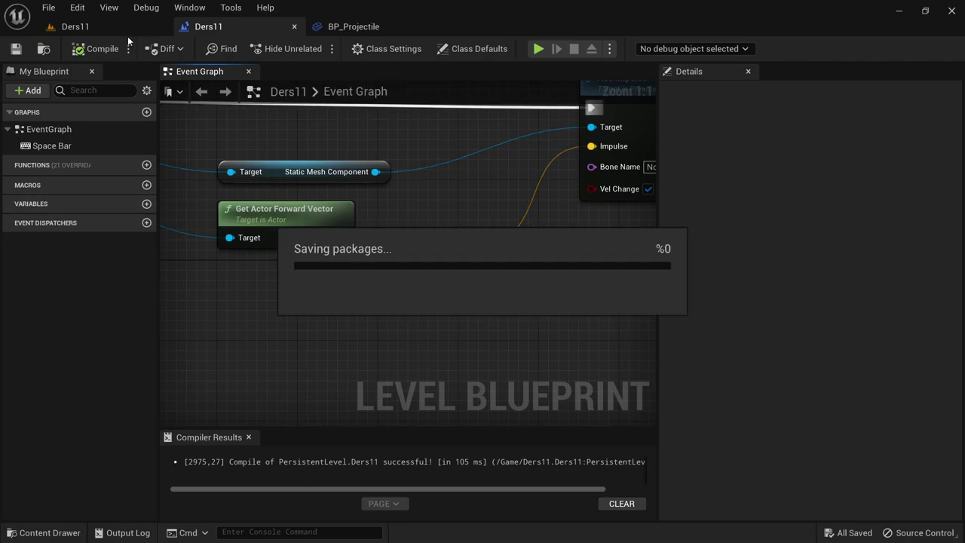
pyautogui.click(127, 30)
pyautogui.click(285, 49)
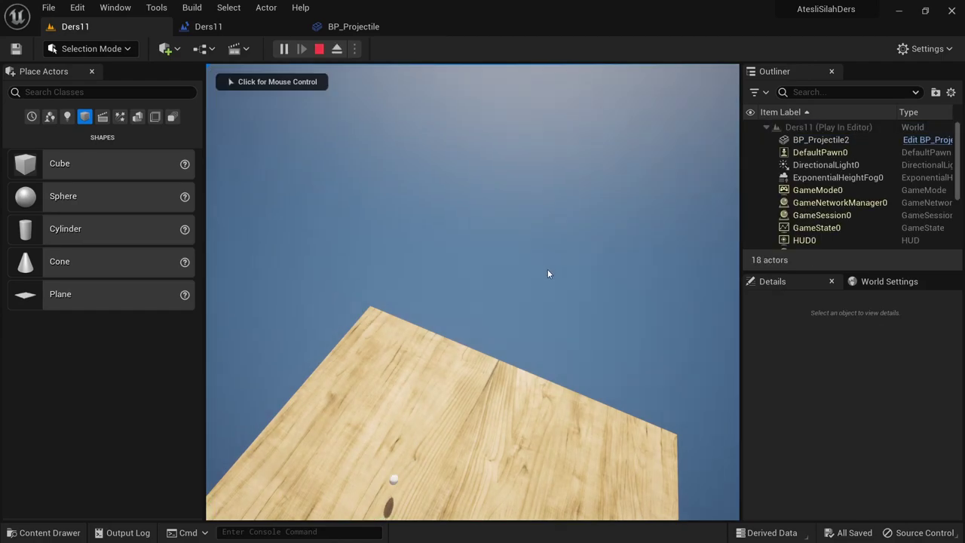
# Fire many large projectile spheres around and onto the wooden platform, then stop the play session.
pyautogui.click(548, 273)
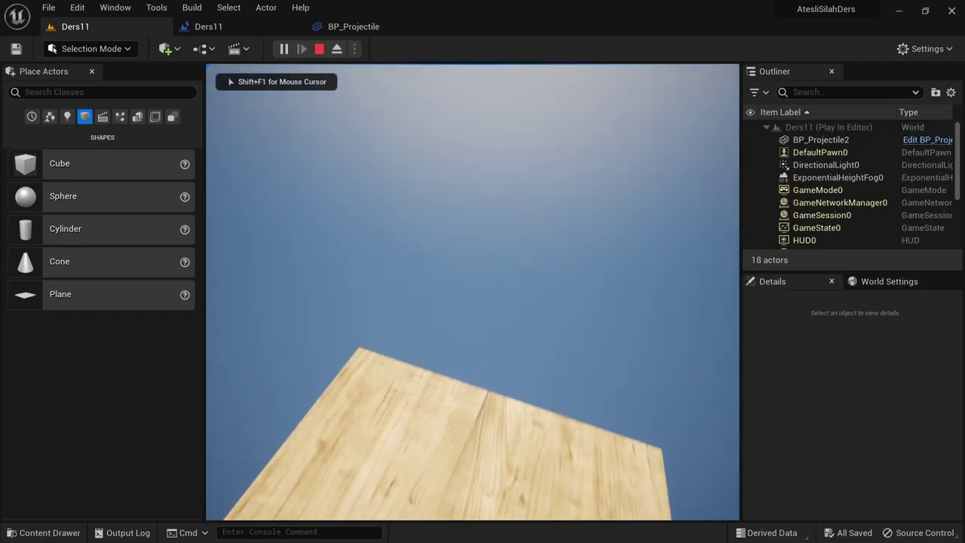
pyautogui.click(548, 274)
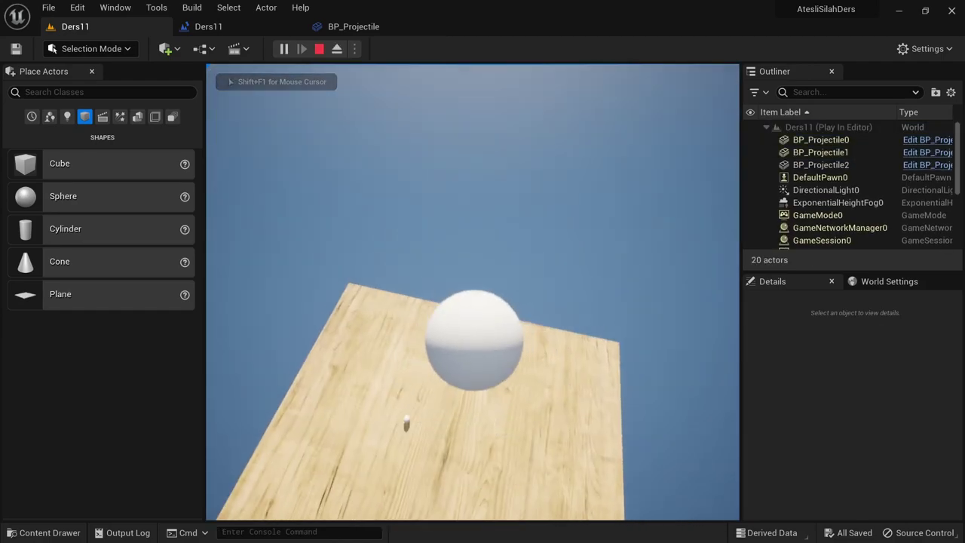
pyautogui.click(548, 274)
pyautogui.click(548, 274)
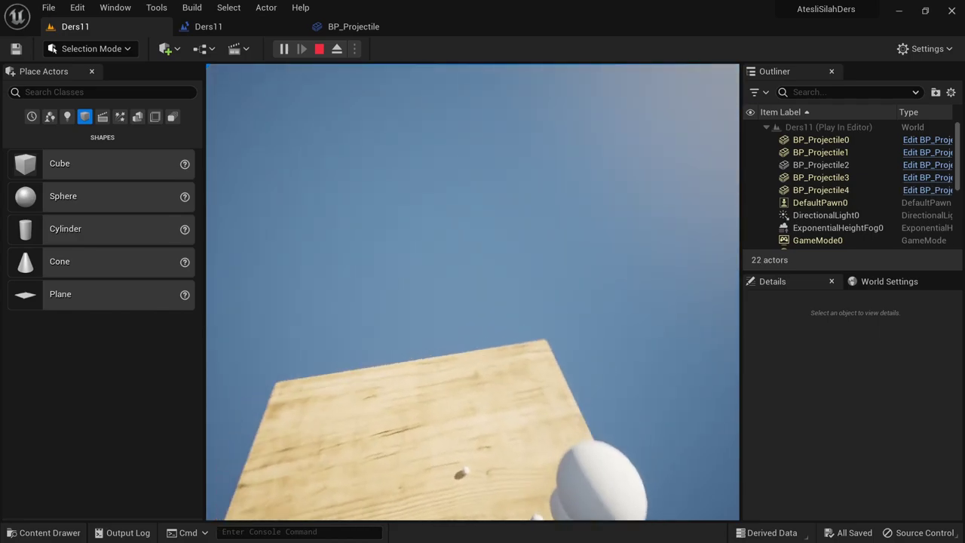
pyautogui.click(548, 274)
pyautogui.click(549, 274)
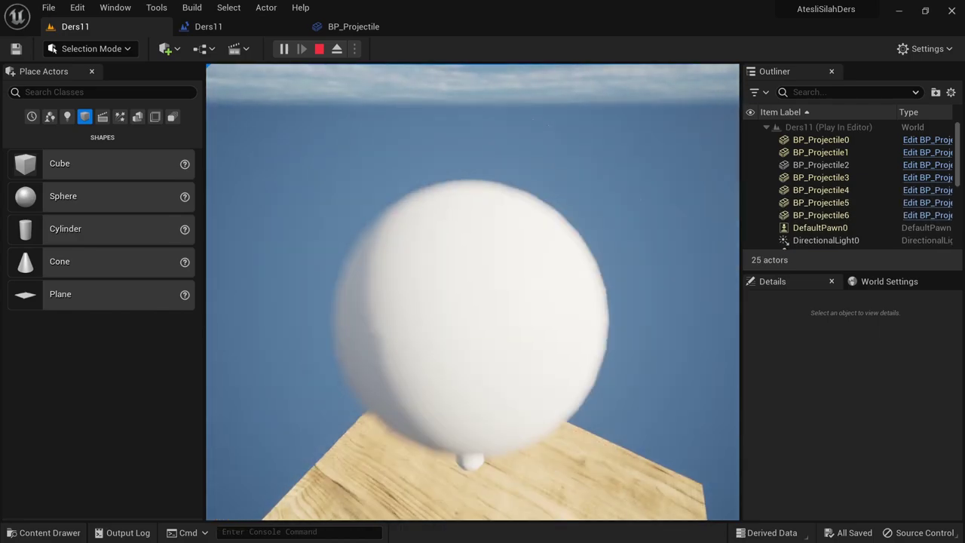
pyautogui.click(548, 274)
pyautogui.click(548, 274)
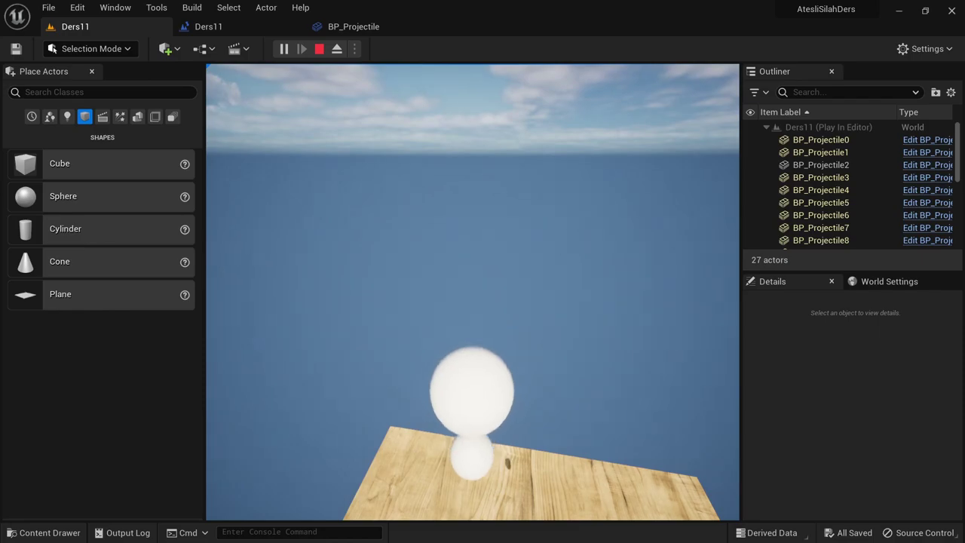
pyautogui.click(548, 273)
pyautogui.click(548, 273)
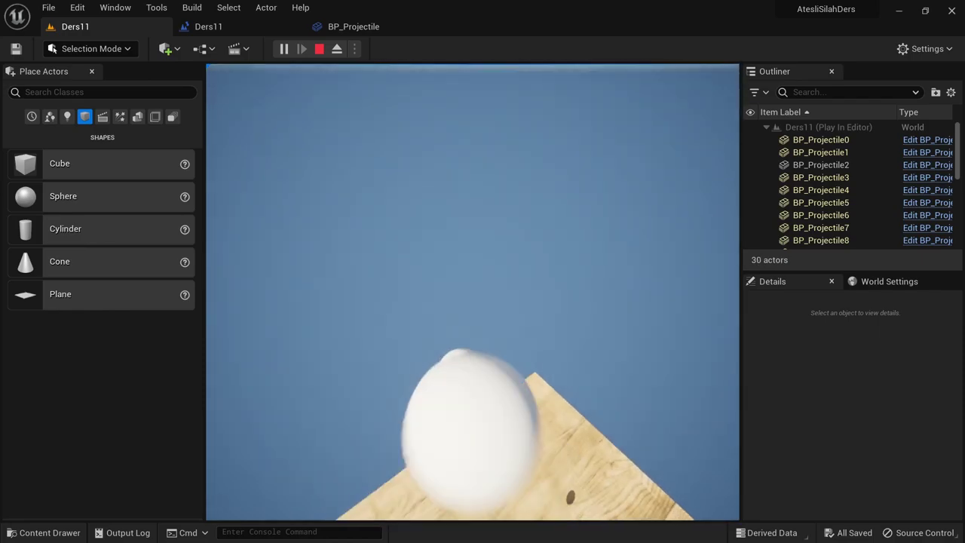
pyautogui.click(548, 274)
pyautogui.click(549, 273)
pyautogui.click(548, 274)
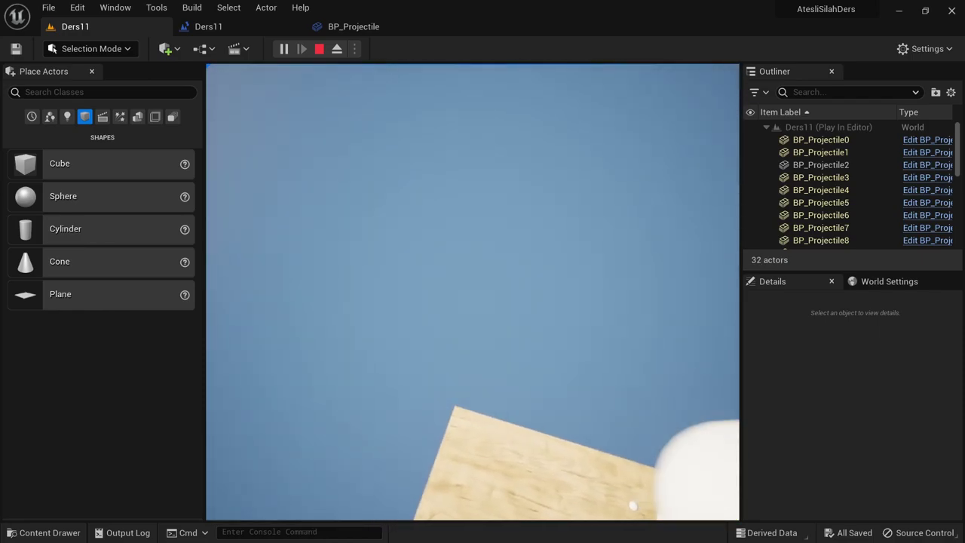
pyautogui.click(548, 273)
pyautogui.click(548, 273)
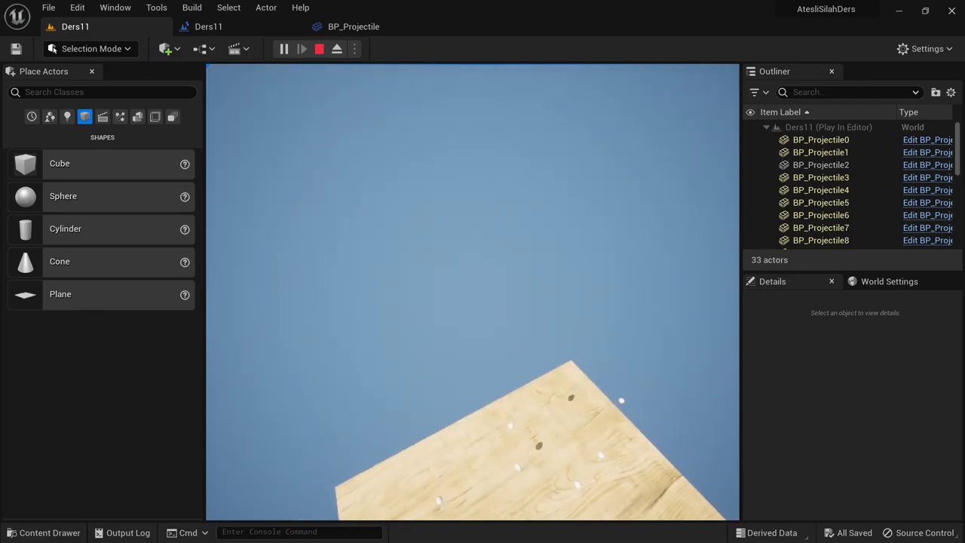
pyautogui.click(548, 273)
pyautogui.click(549, 274)
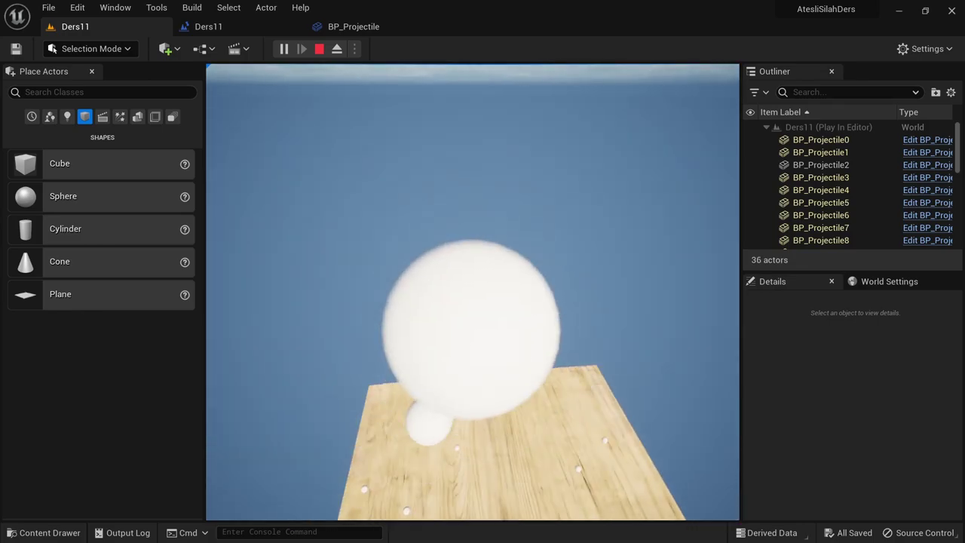
pyautogui.press('Escape')
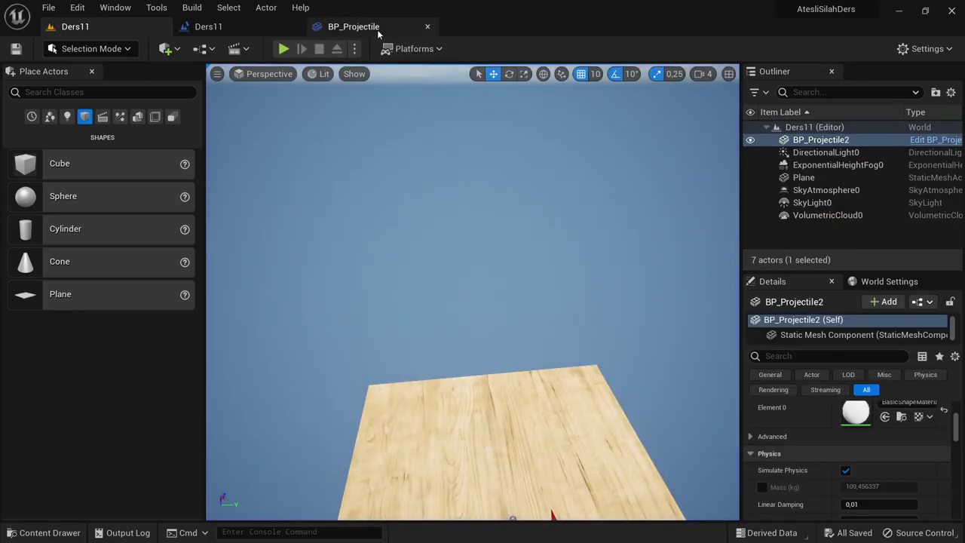
# Set SpawnActor BP Projectile's Spawn Transform Scale to 0.3 on X, Y and Z, then return to Ders11.
pyautogui.click(209, 26)
pyautogui.scroll(-2, 329, 228)
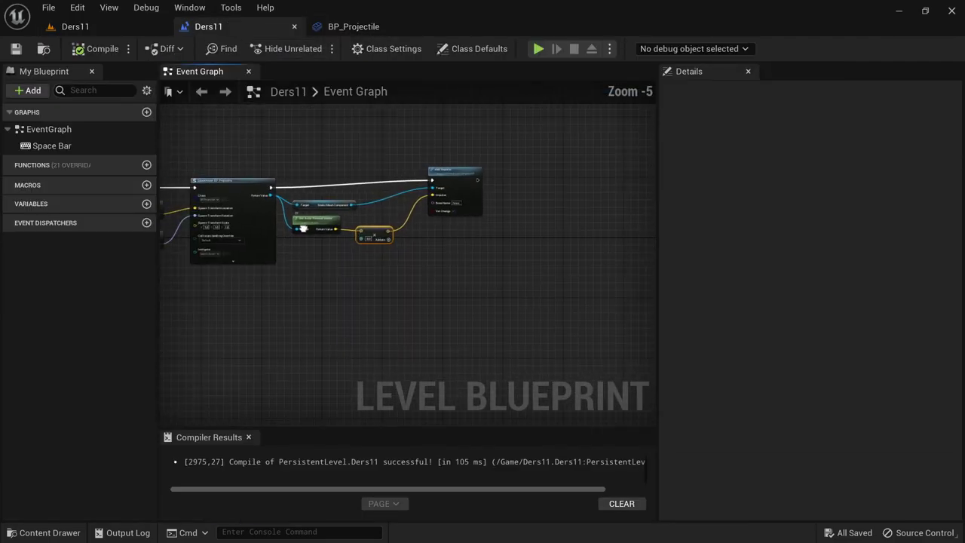
pyautogui.scroll(4, 249, 226)
pyautogui.scroll(1, 525, 114)
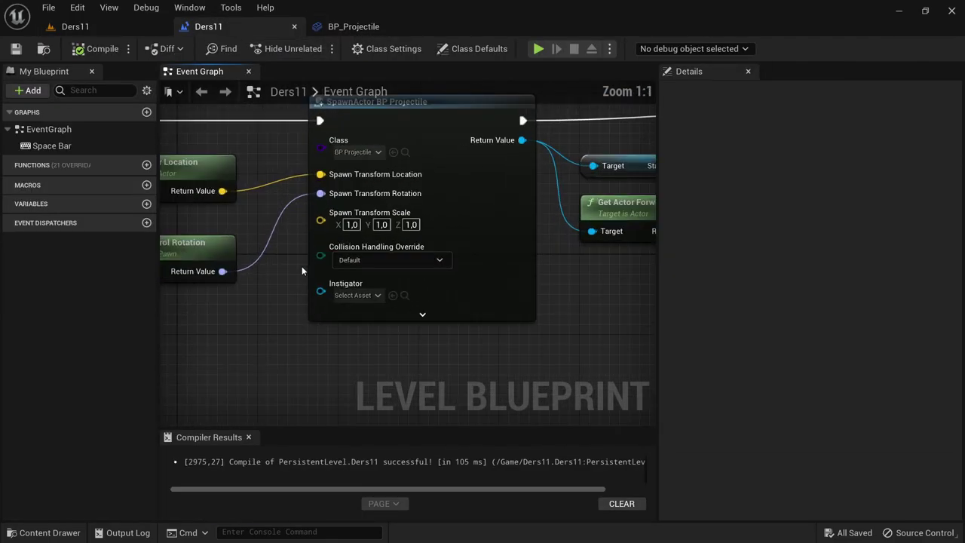
pyautogui.scroll(4, 297, 229)
pyautogui.scroll(-2, 262, 330)
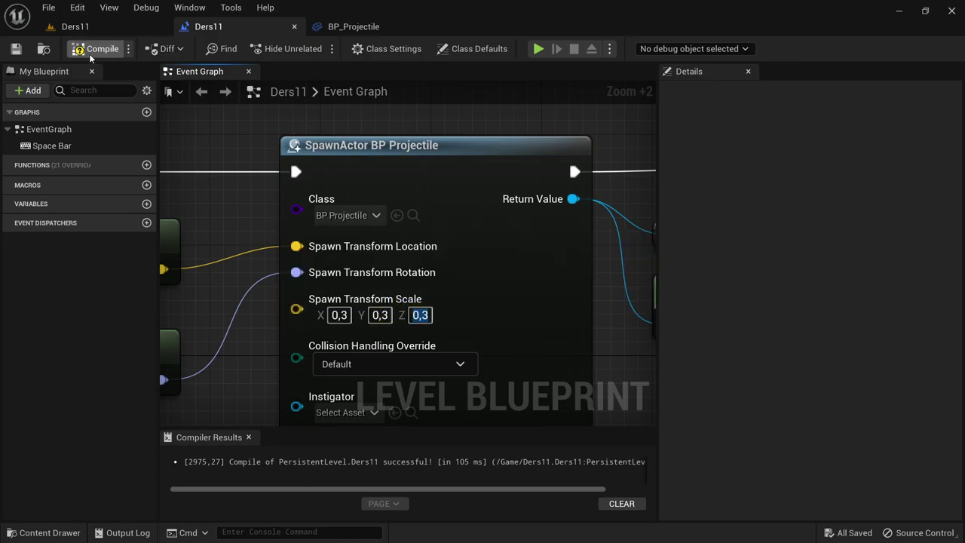
pyautogui.click(82, 33)
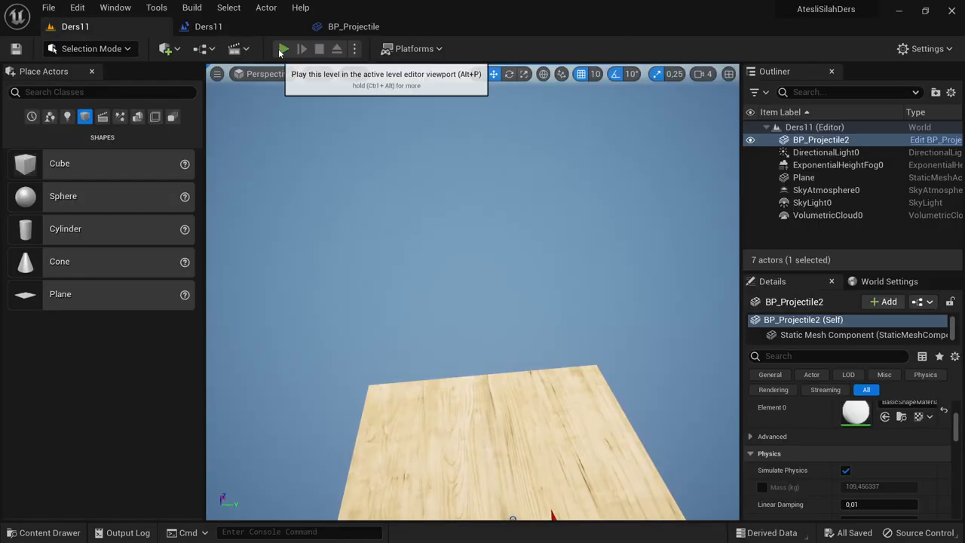
pyautogui.click(284, 48)
pyautogui.click(473, 291)
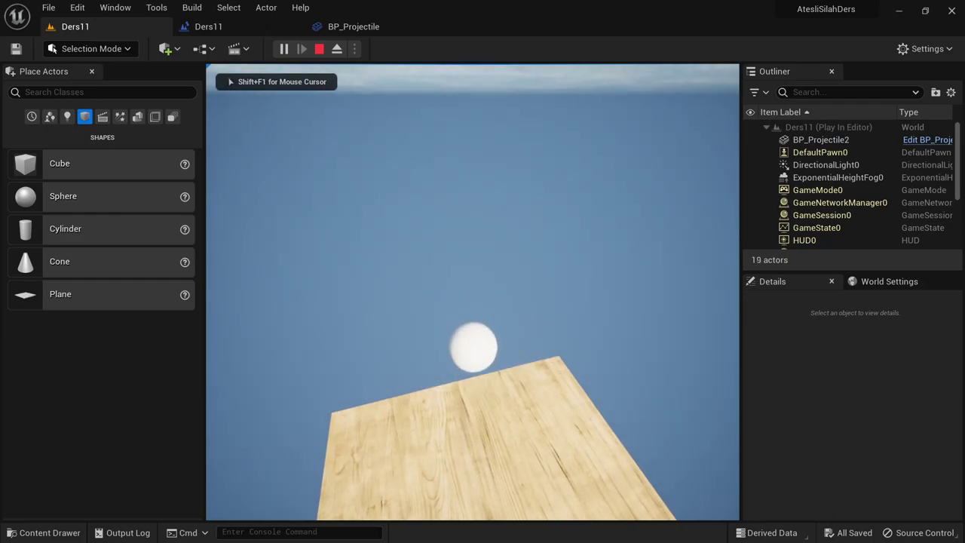
pyautogui.click(473, 292)
pyautogui.click(473, 291)
pyautogui.click(473, 292)
pyautogui.click(473, 291)
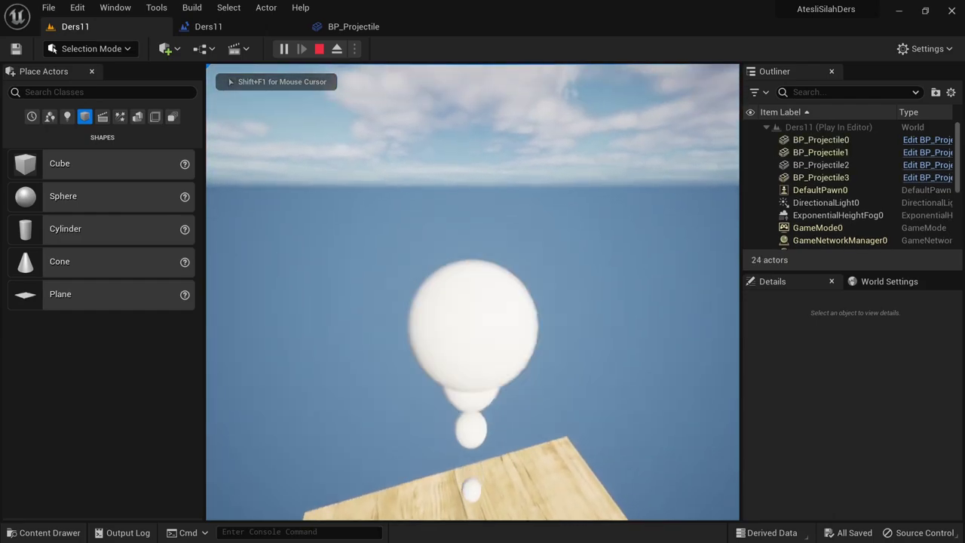
pyautogui.click(473, 292)
pyautogui.click(473, 292)
pyautogui.click(473, 291)
pyautogui.click(473, 291)
pyautogui.click(473, 292)
pyautogui.click(473, 292)
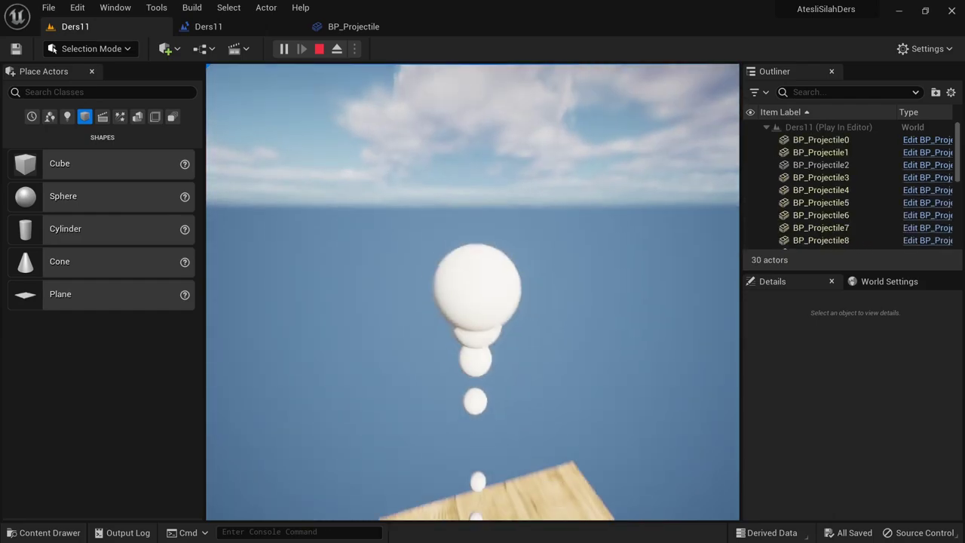
pyautogui.click(473, 292)
pyautogui.press('Escape')
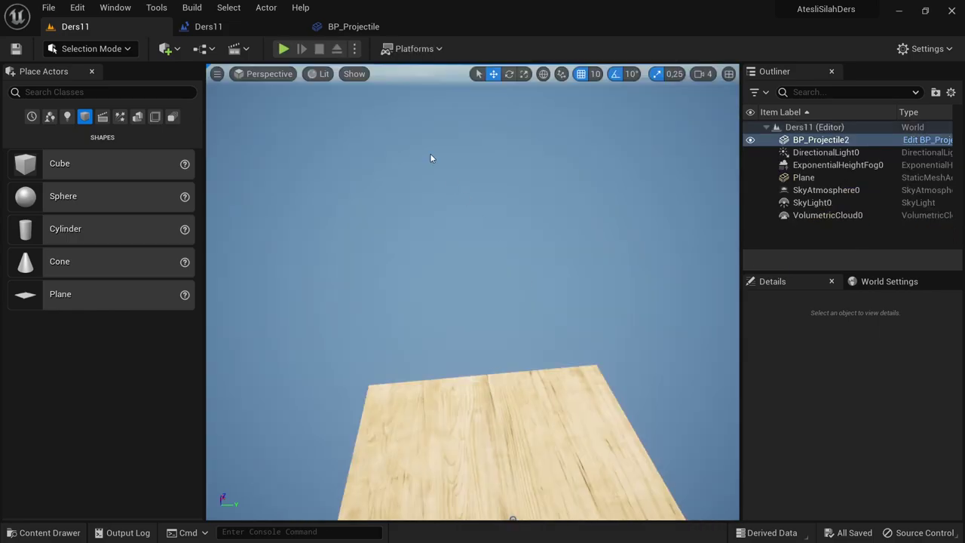
# Change the Spawn Transform Scale to 0.1 on all axes, compile, and start a Ders11 play test.
pyautogui.click(255, 30)
pyautogui.click(338, 316)
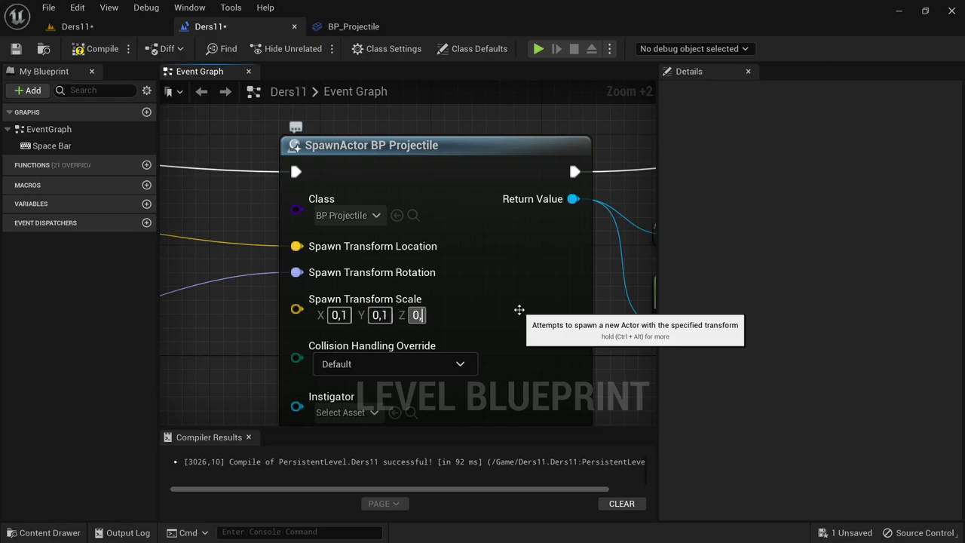
pyautogui.click(96, 48)
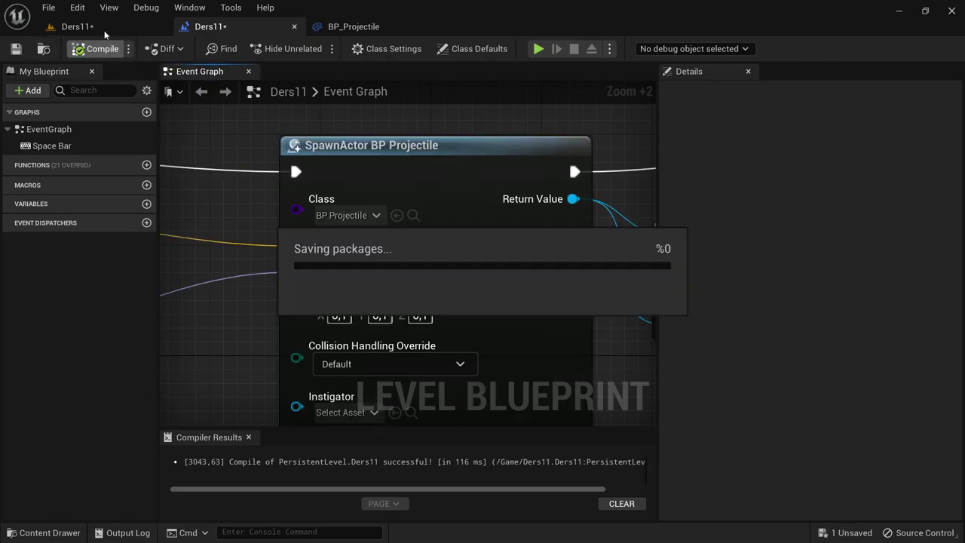
pyautogui.click(103, 30)
pyautogui.click(283, 49)
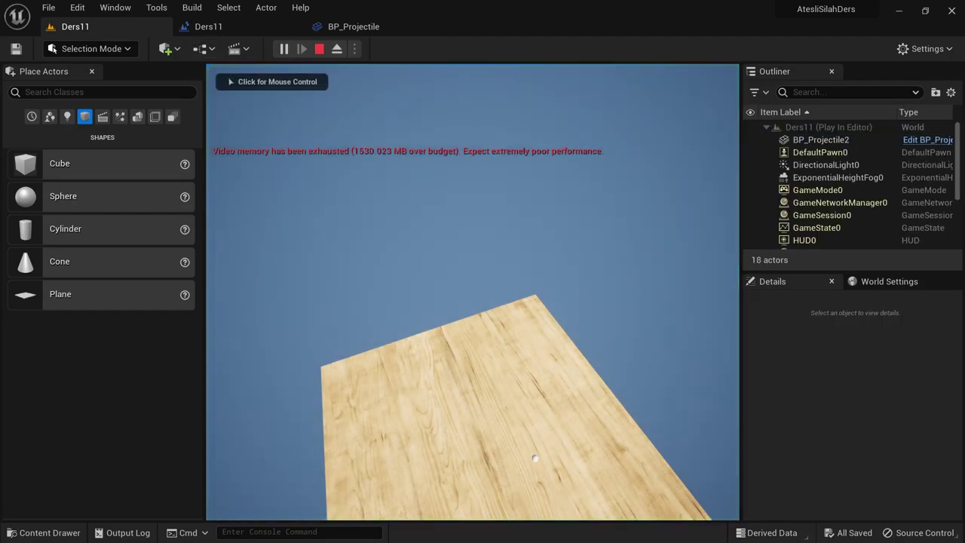
# Fire streams of tiny 0.1-scale projectiles toward the wooden platform, then end the play test.
pyautogui.click(534, 458)
pyautogui.click(535, 458)
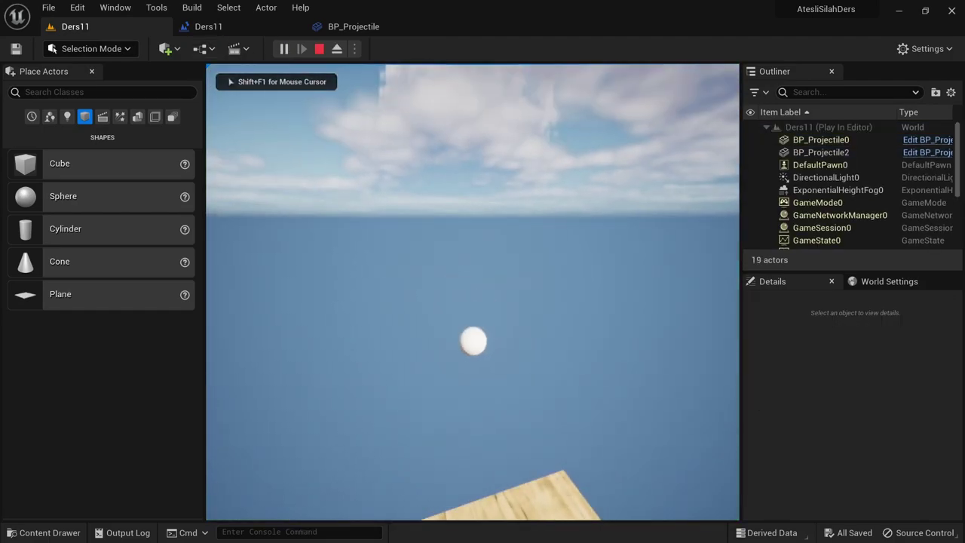
pyautogui.click(535, 457)
pyautogui.click(535, 457)
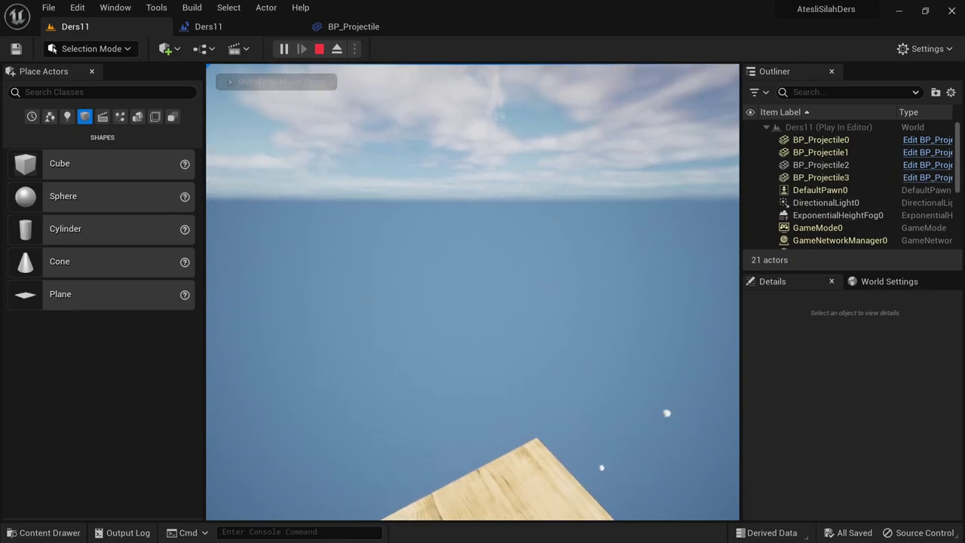
pyautogui.click(535, 458)
pyautogui.click(535, 457)
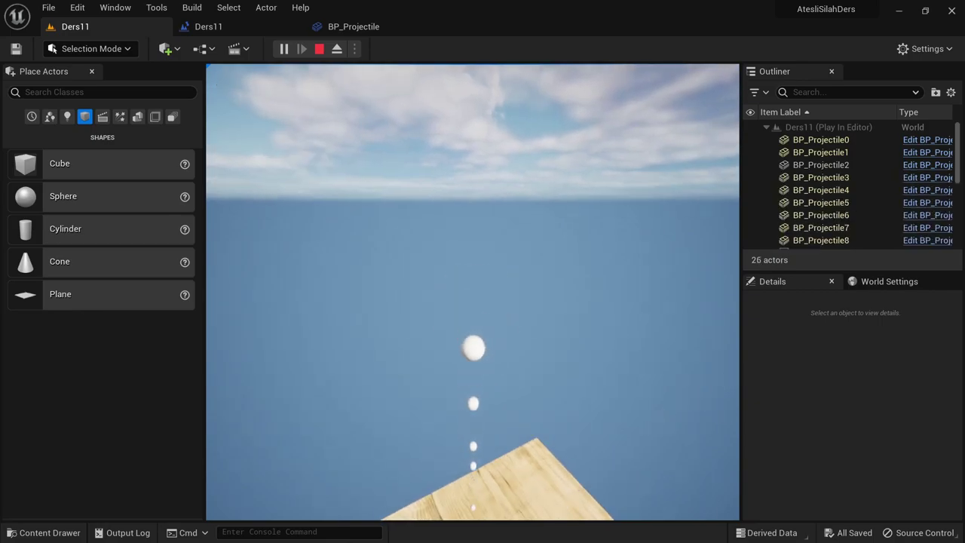
pyautogui.click(535, 458)
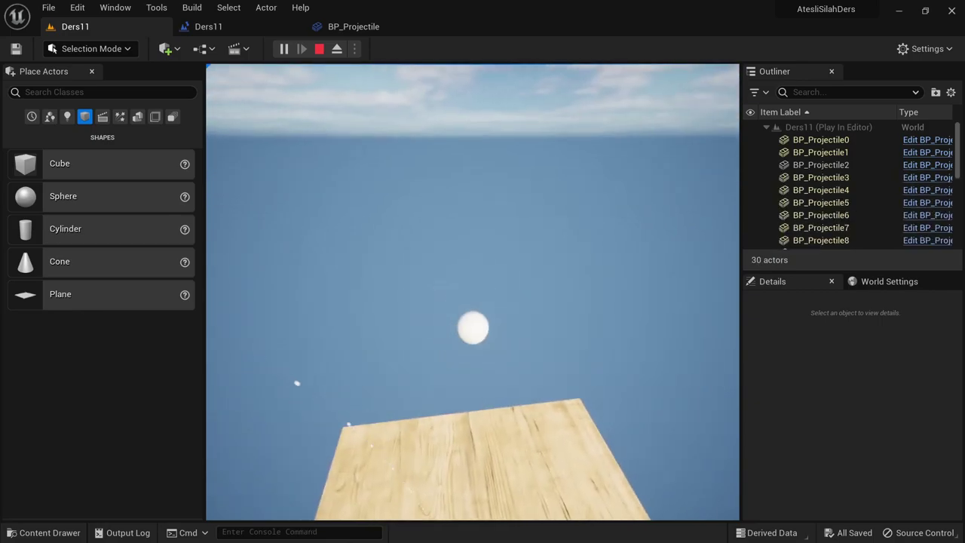
pyautogui.click(535, 458)
pyautogui.click(535, 458)
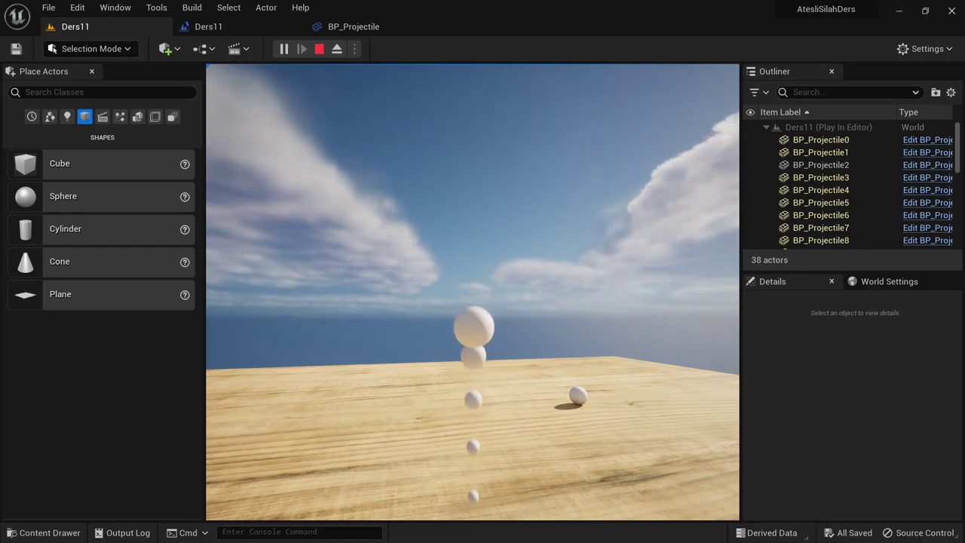
pyautogui.press('Escape')
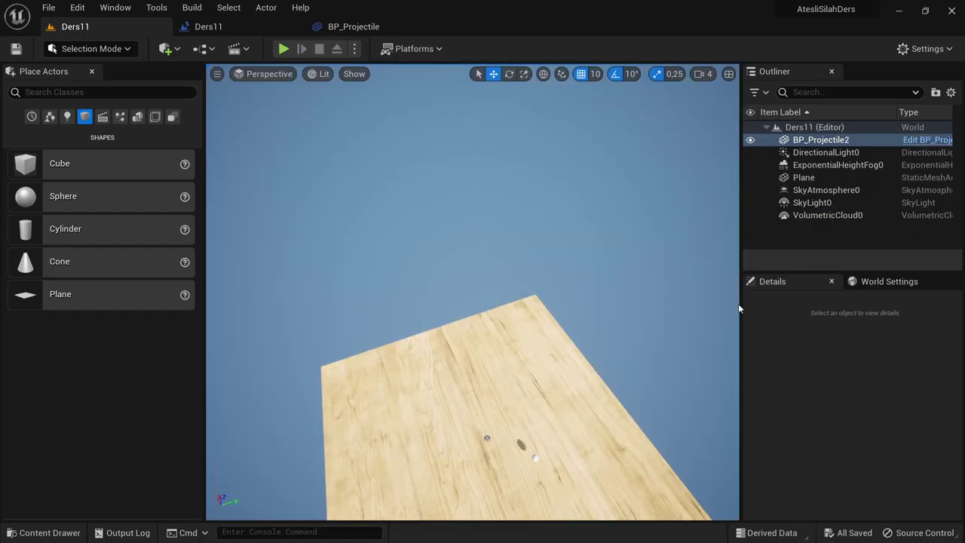